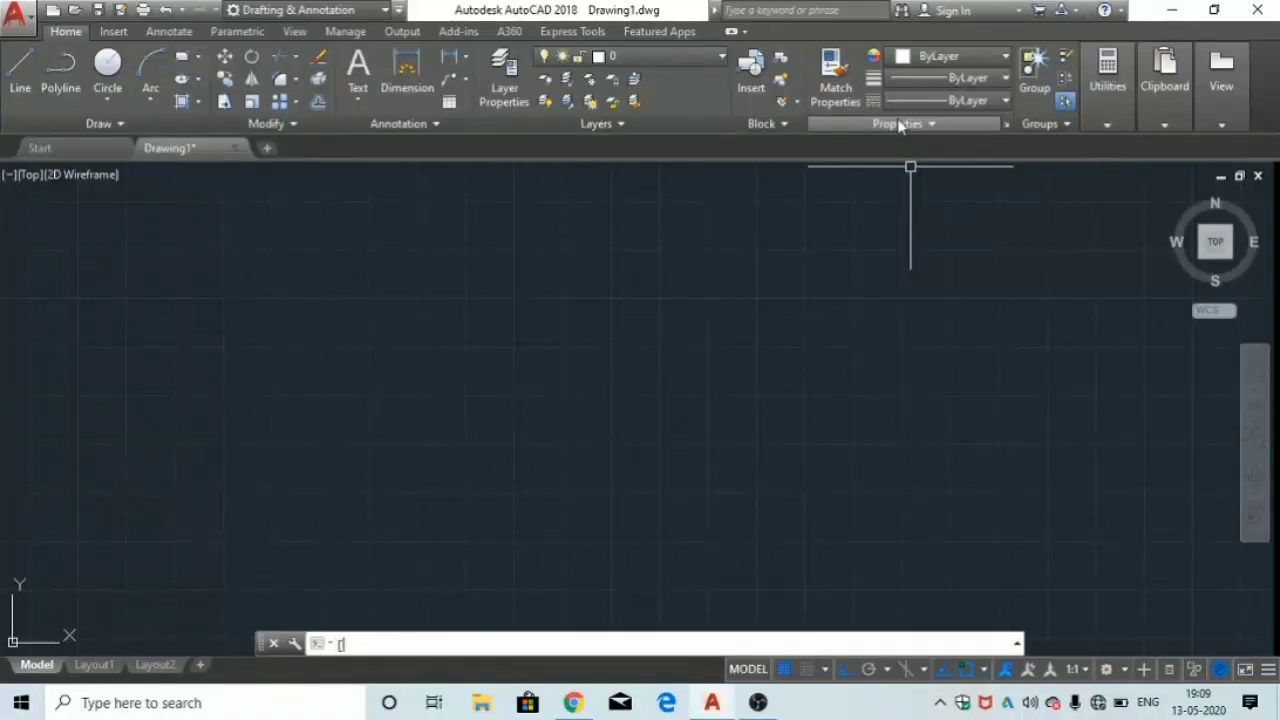
Step: Move the command line around, dock it at the bottom, then undock it to float
key(Escape)
key(Escape)
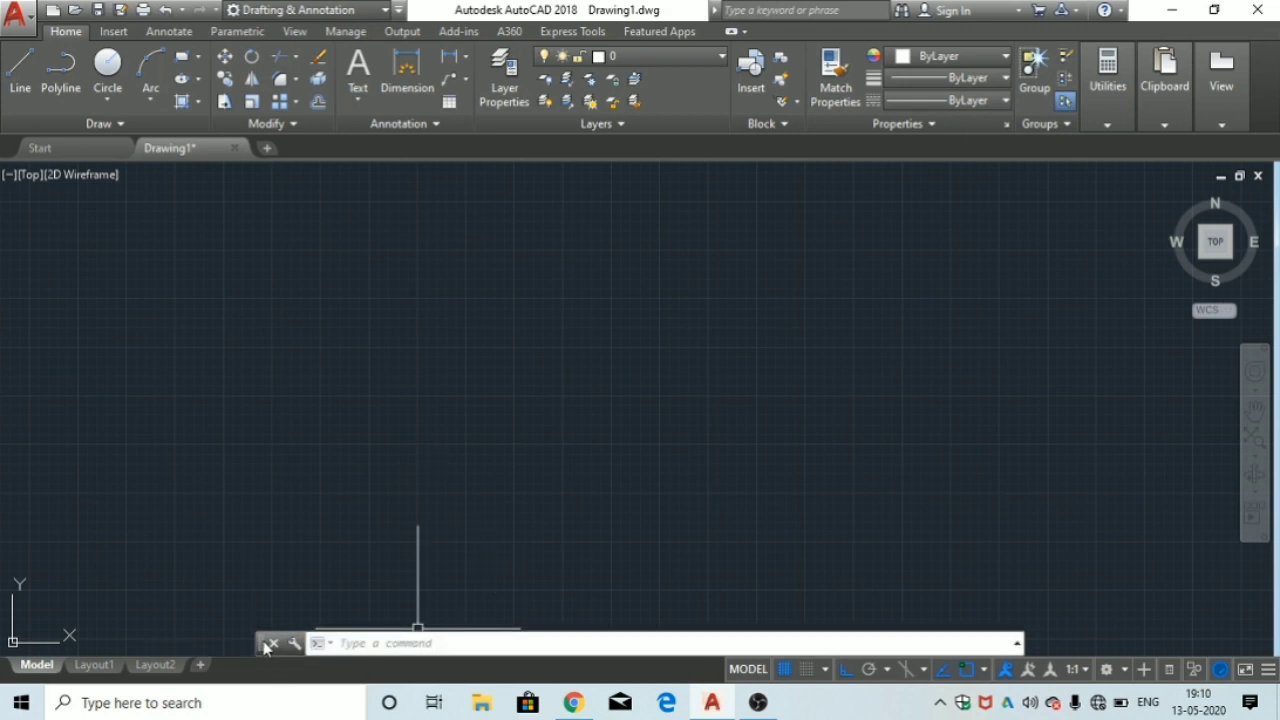
mouse_move(262, 647)
mouse_down()
mouse_move(366, 185)
mouse_move(198, 563)
mouse_up()
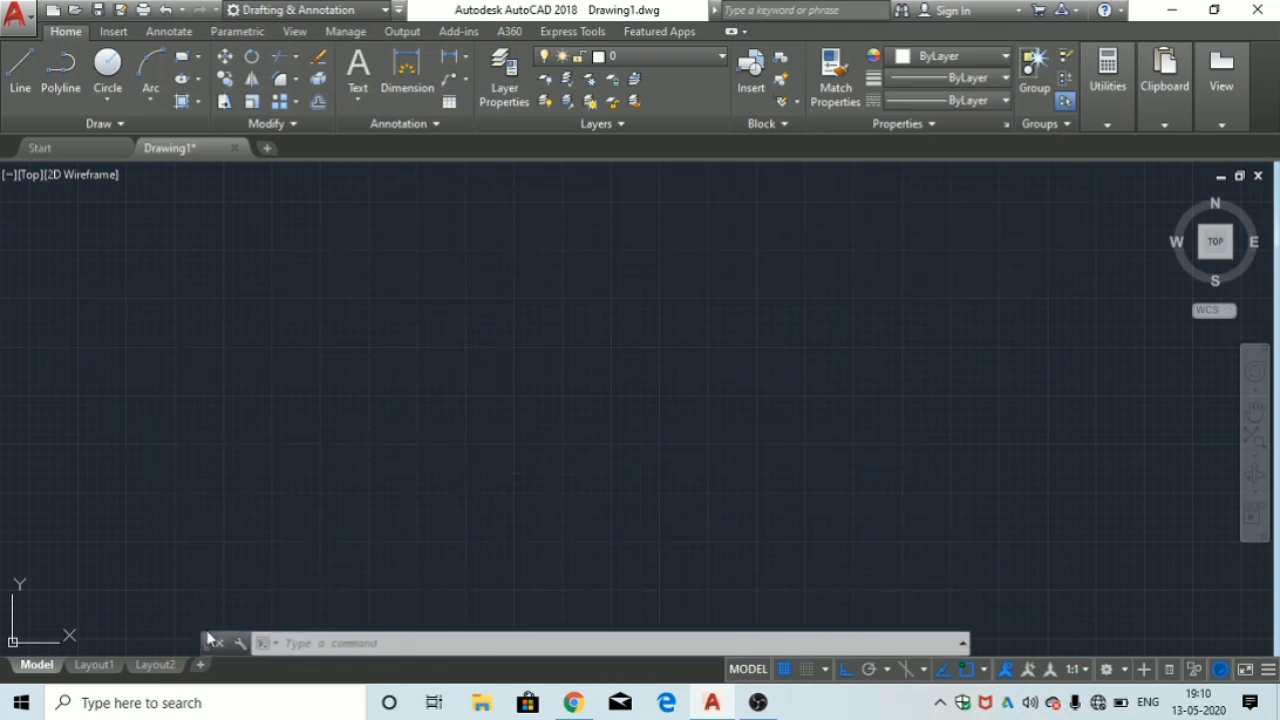
drag(198, 563, 488, 630)
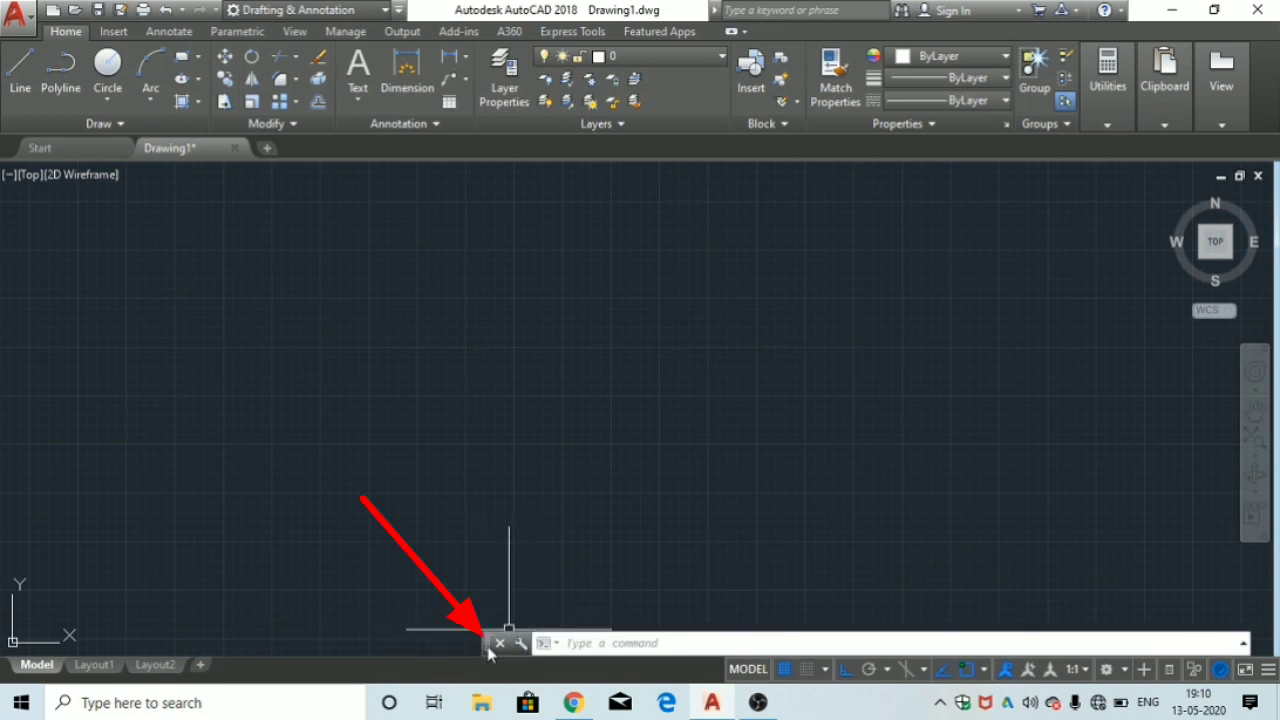
mouse_move(489, 648)
mouse_down()
mouse_move(425, 562)
mouse_move(208, 677)
mouse_up()
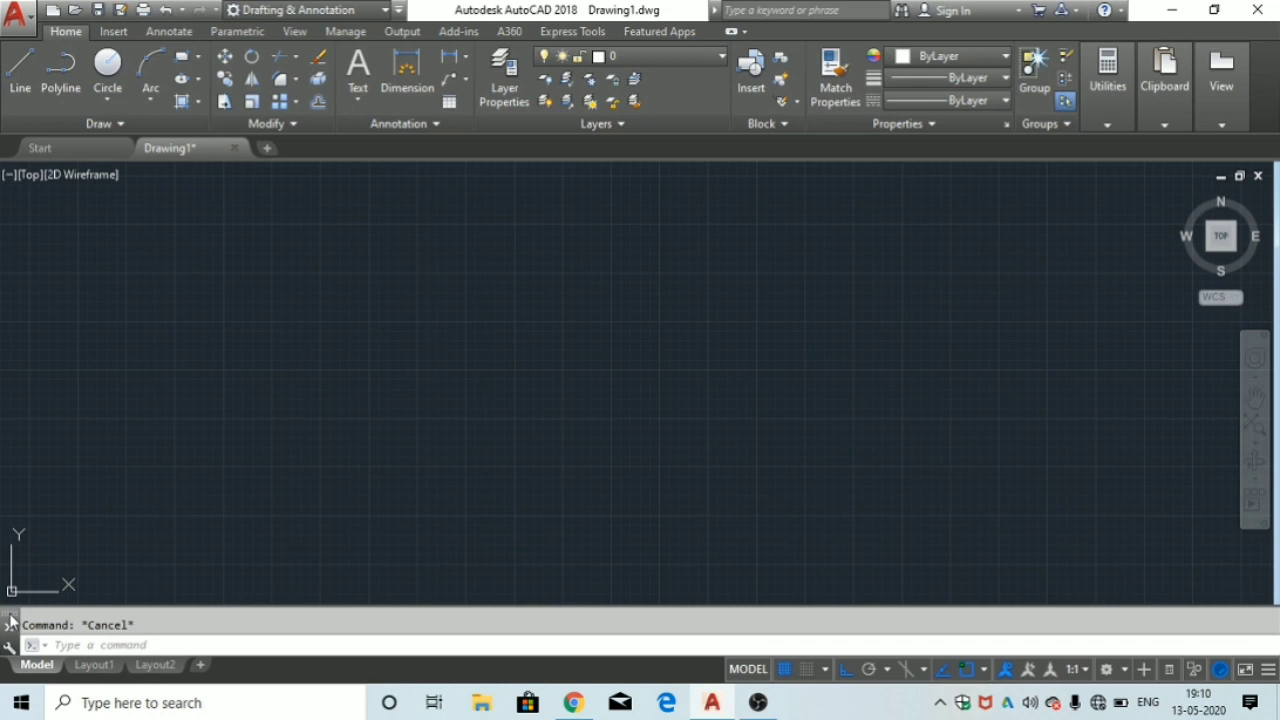
mouse_move(10, 622)
mouse_down()
mouse_move(343, 572)
mouse_move(400, 590)
mouse_move(371, 620)
mouse_move(446, 612)
mouse_up()
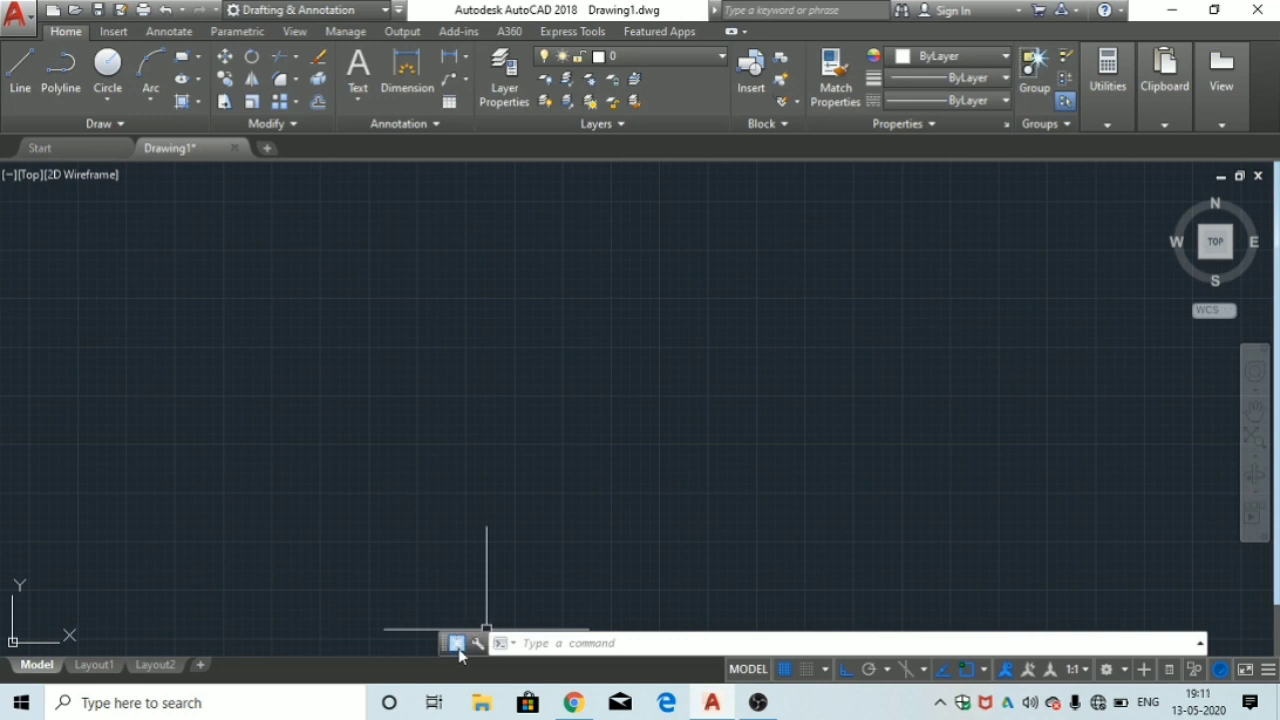
Step: Close the command line window and confirm Yes in the prompt
click(456, 643)
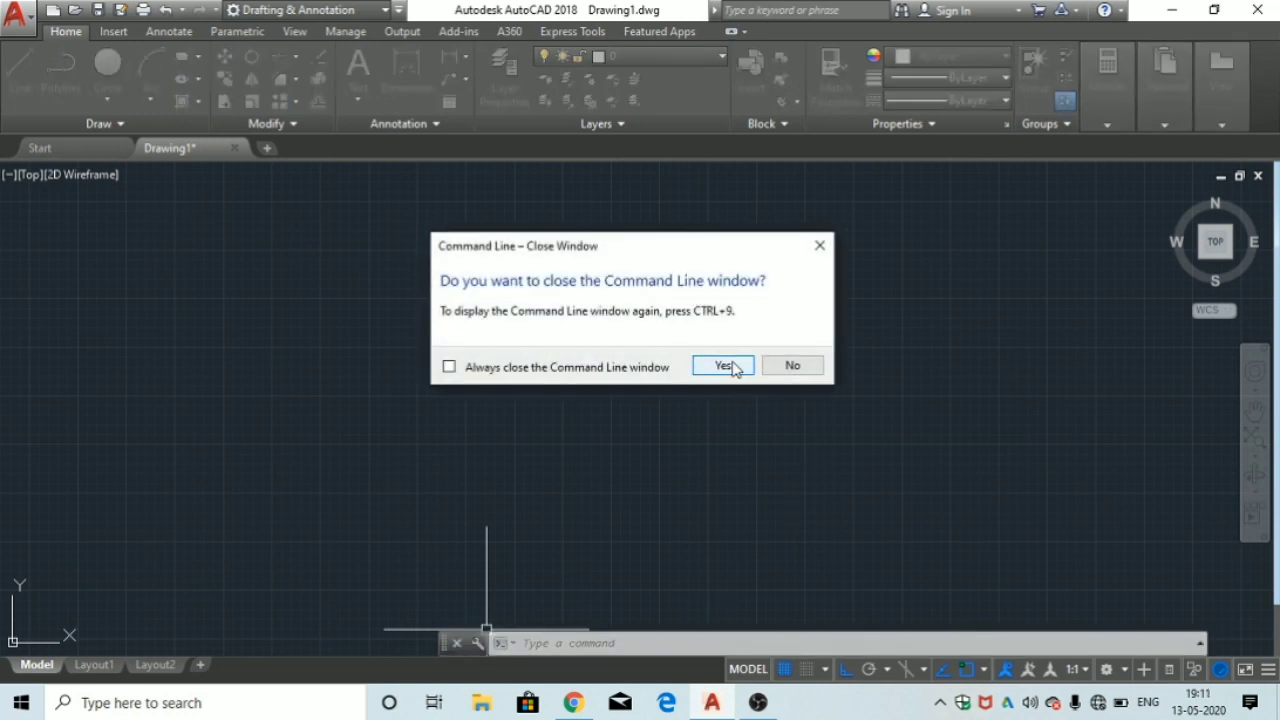
click(725, 366)
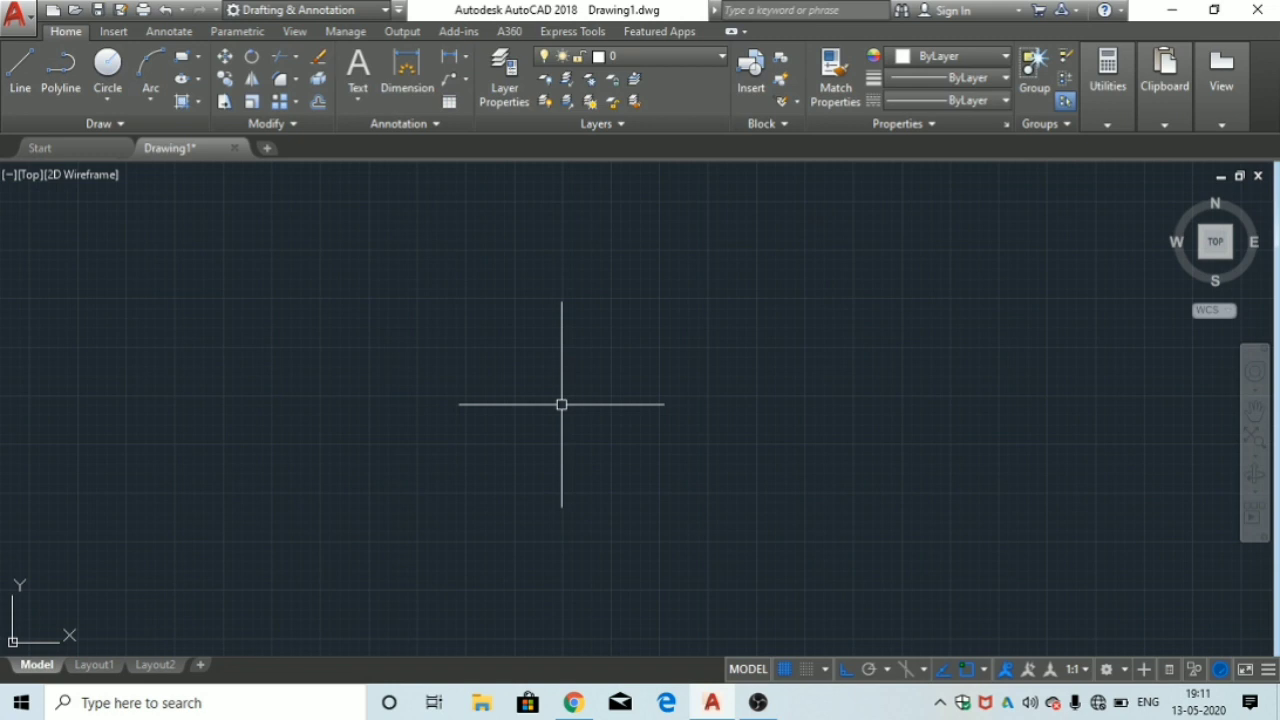
Step: Restore the command line with the CLI (COMMANDLINE) command
text(CLI)
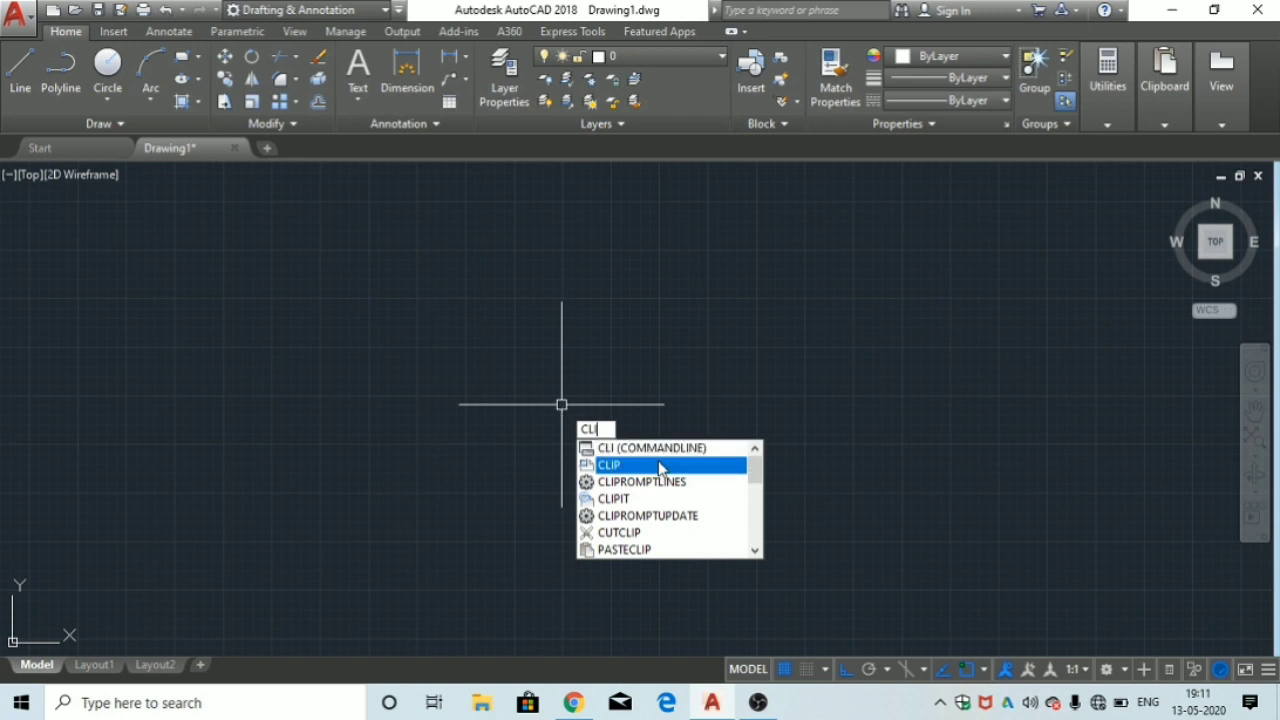
click(688, 452)
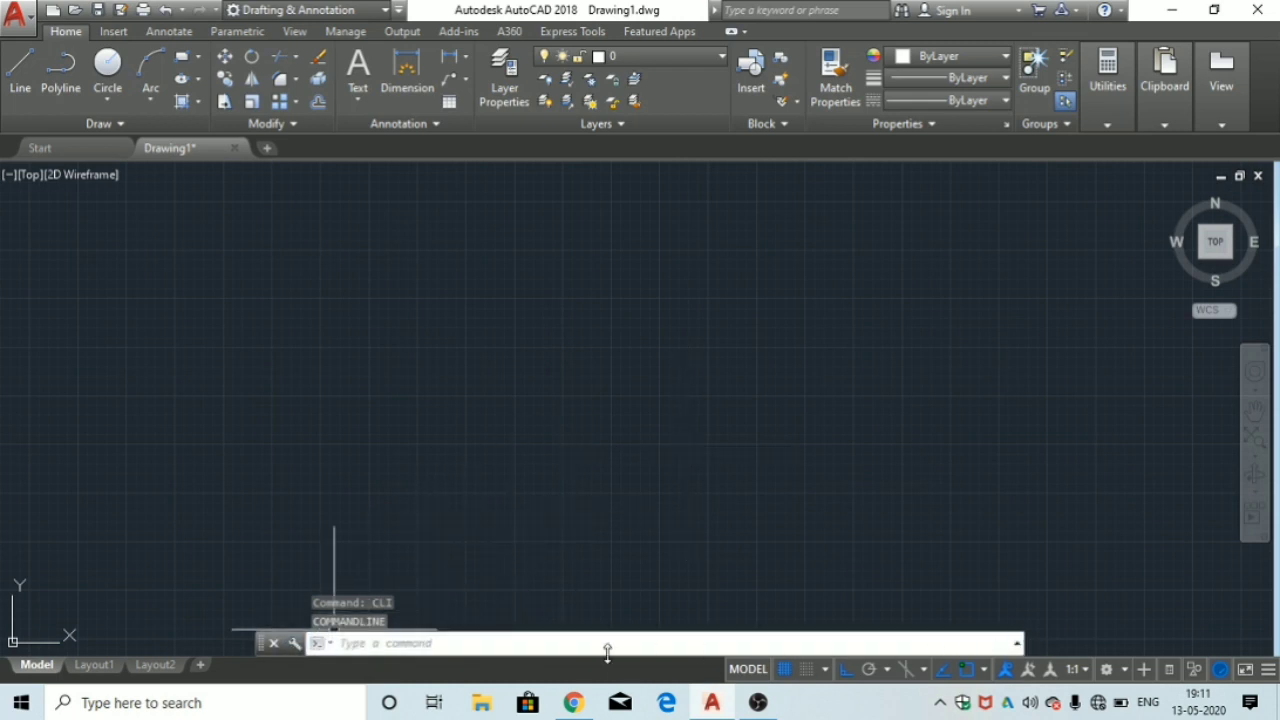
click(277, 648)
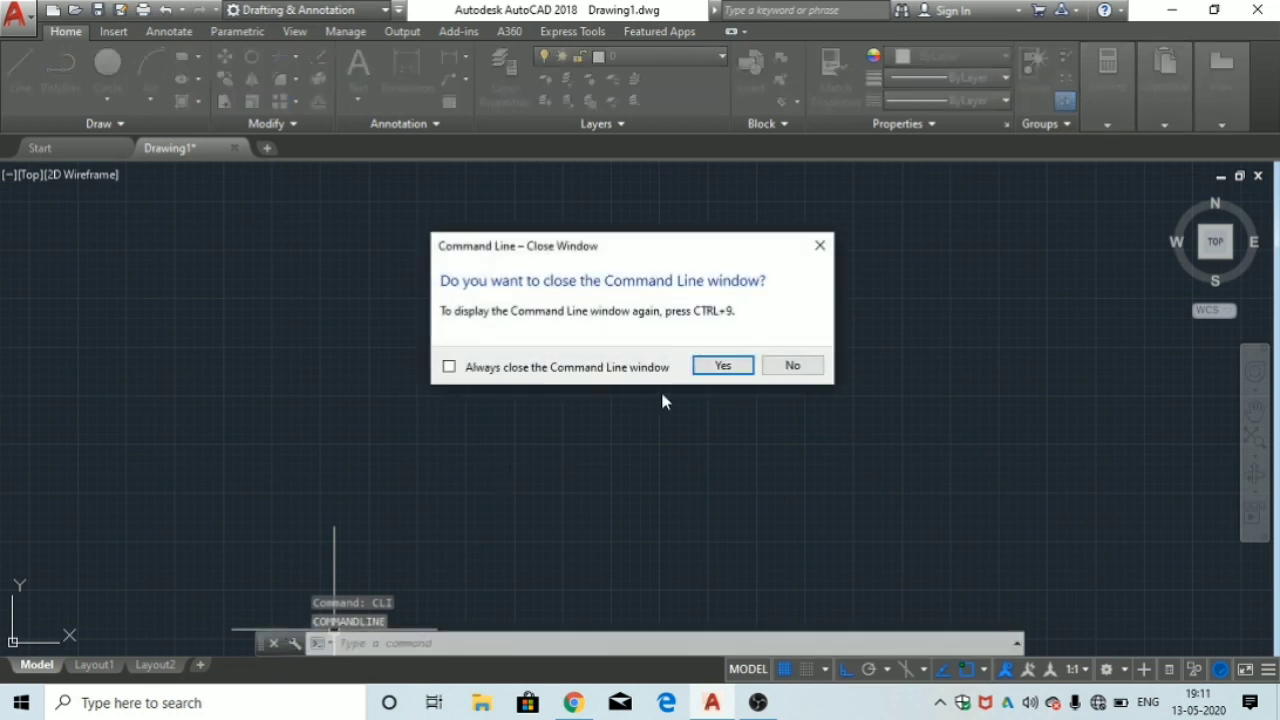
click(727, 366)
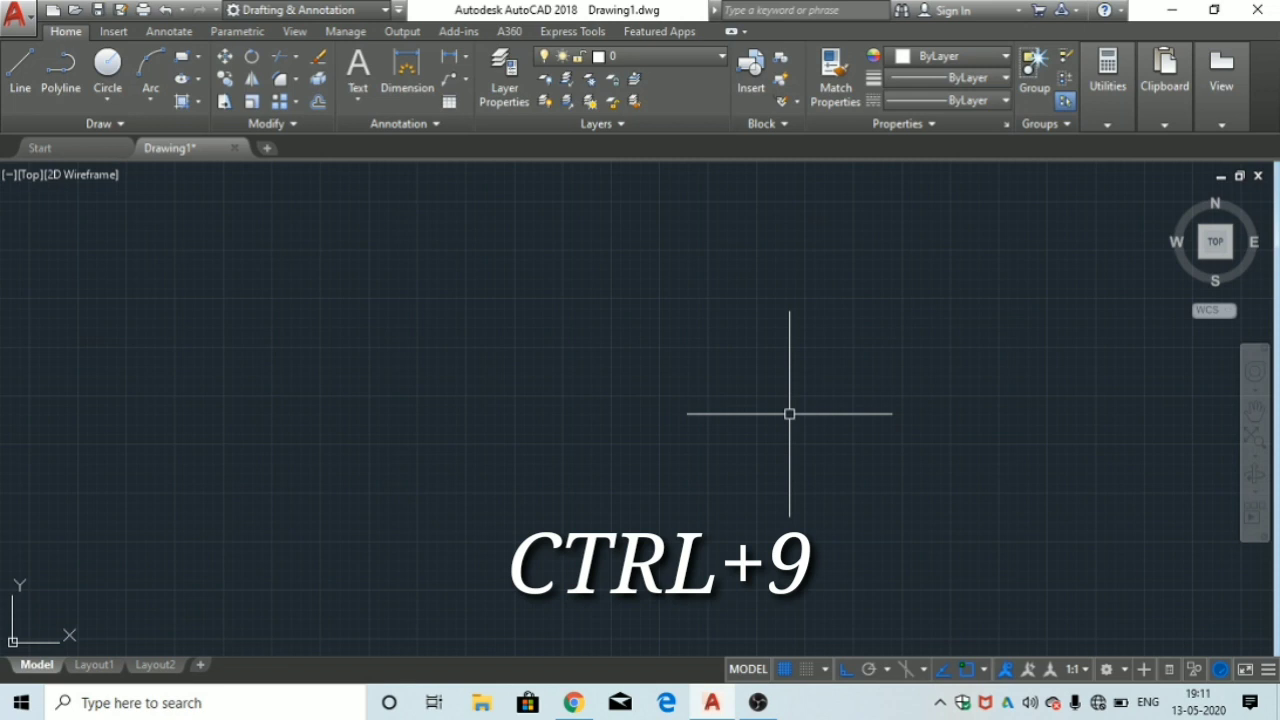
key(ctrl+9)
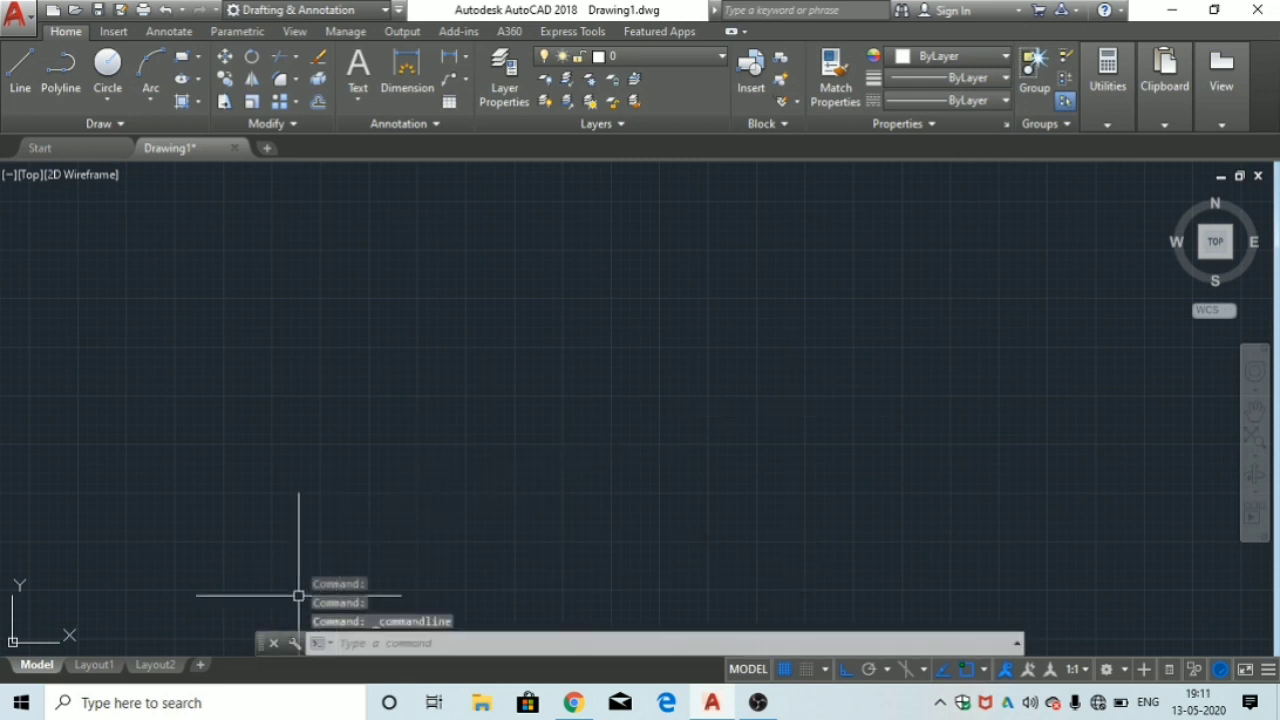
key(ctrl+9)
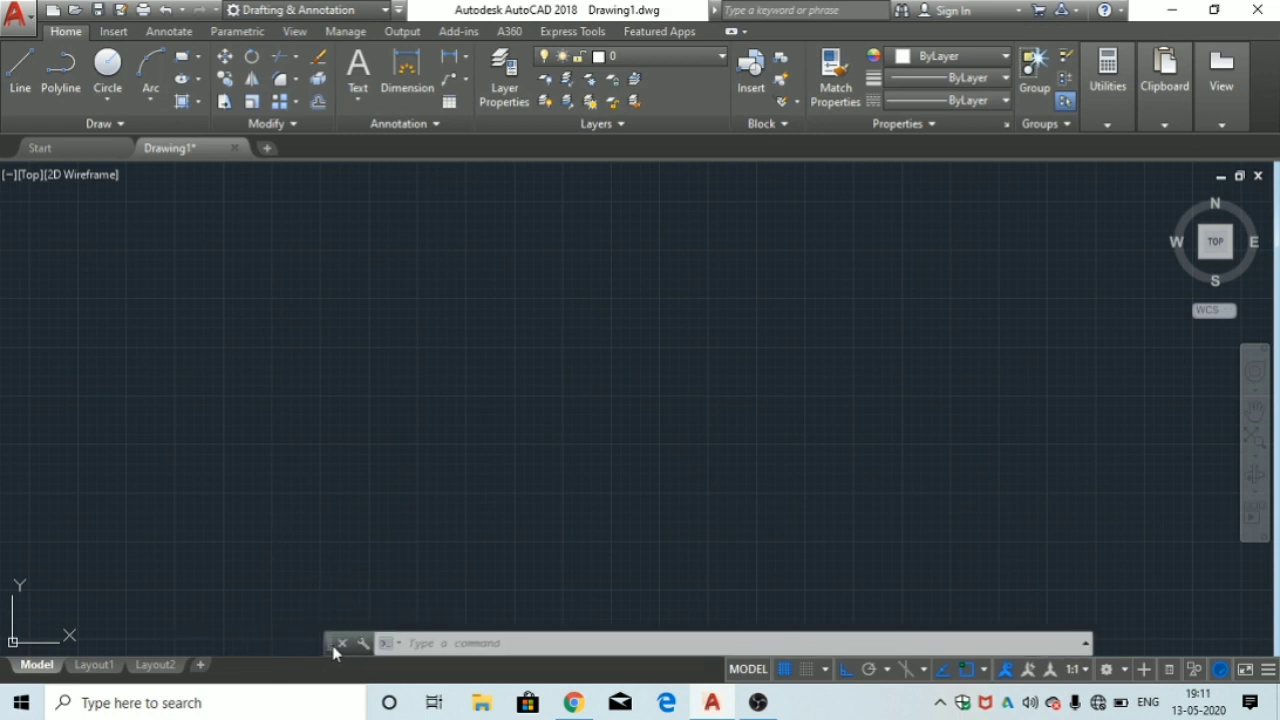
key(ctrl+9)
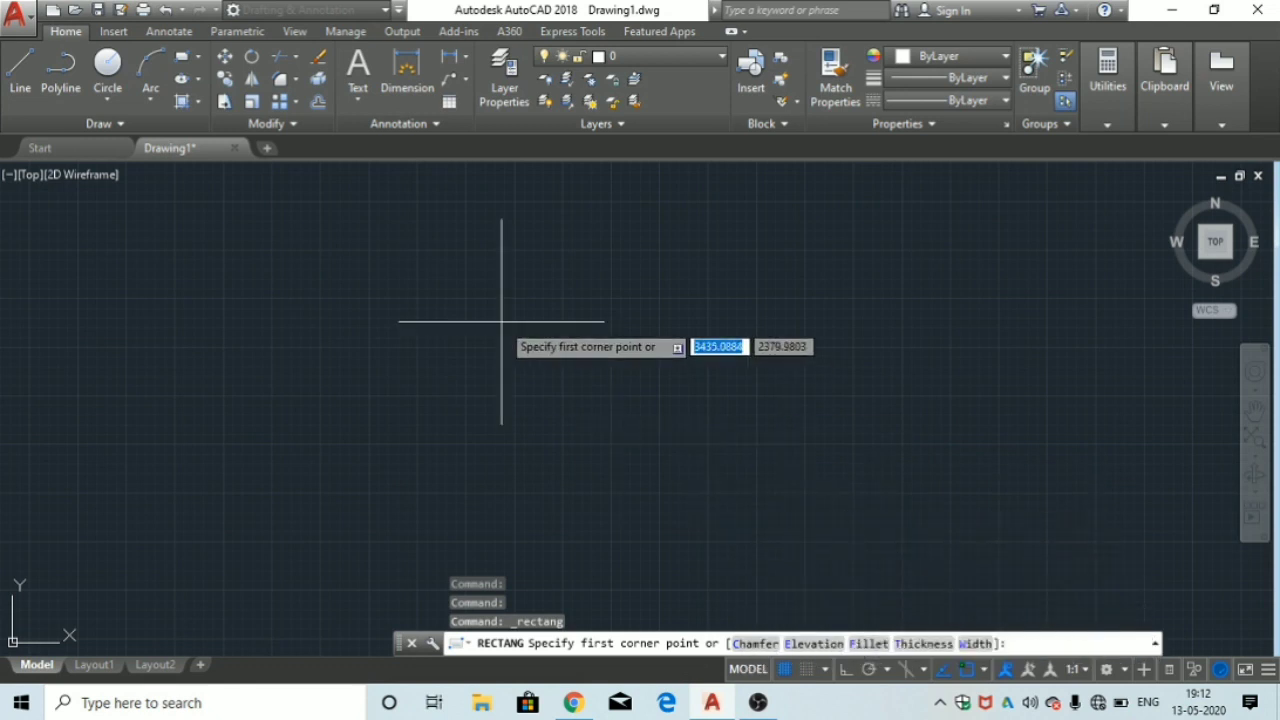
key(Escape)
key(Escape)
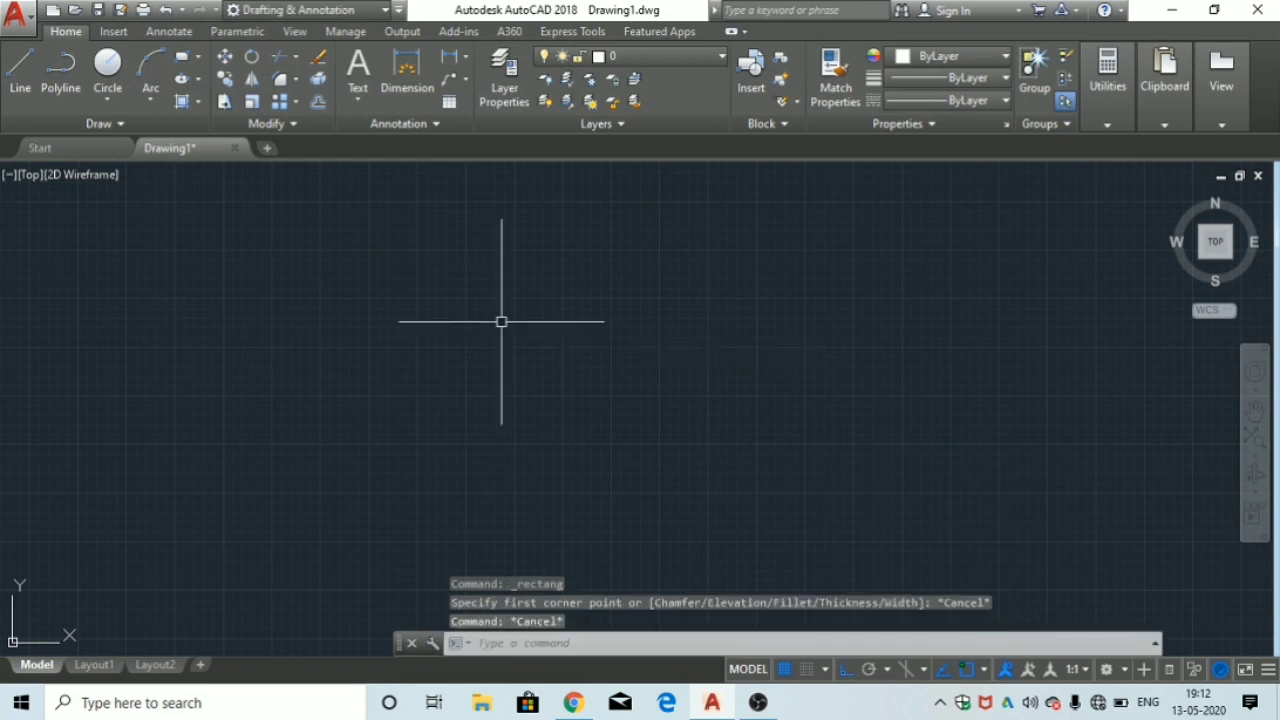
key(Escape)
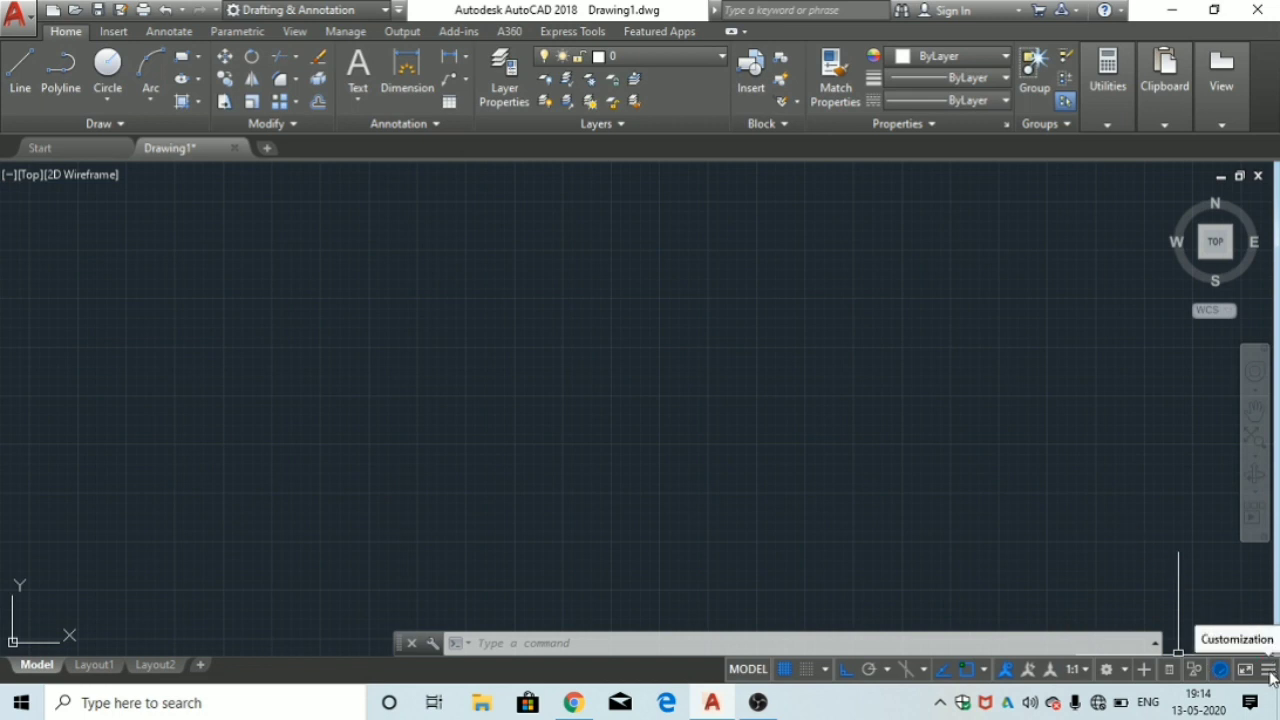
Step: Enable Dynamic Input in the status bar Customization menu
click(1268, 670)
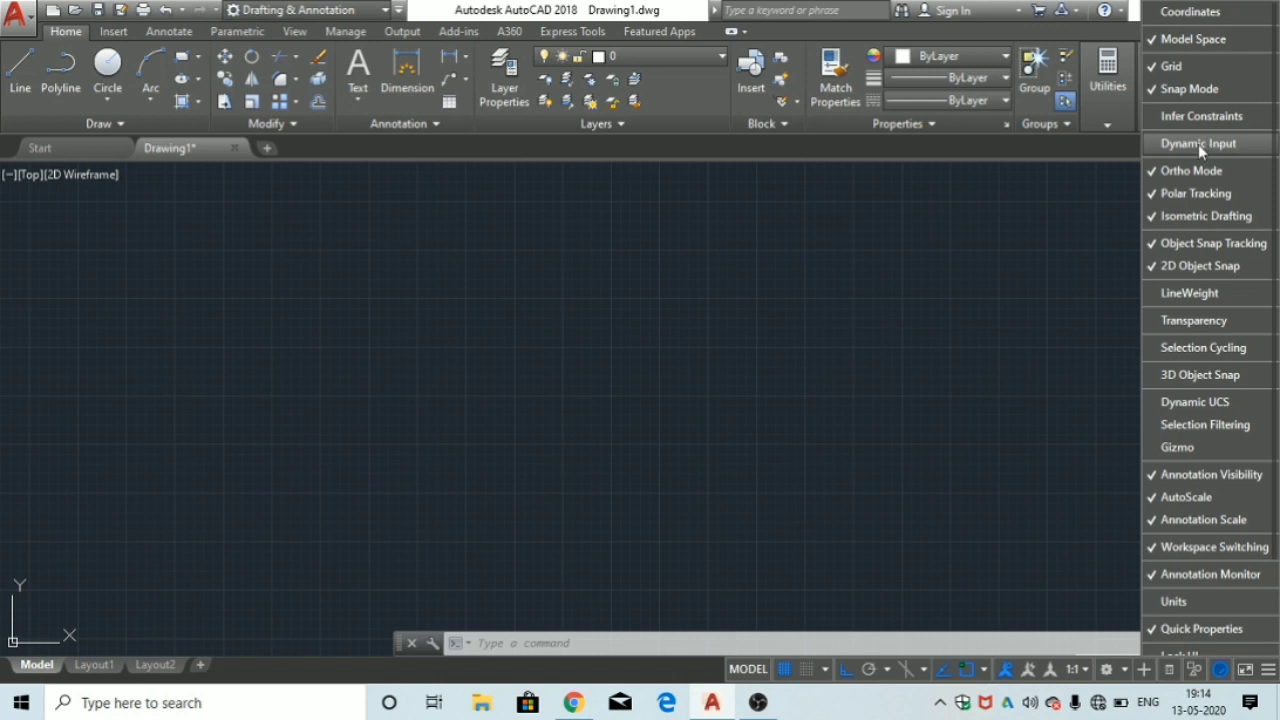
click(1198, 144)
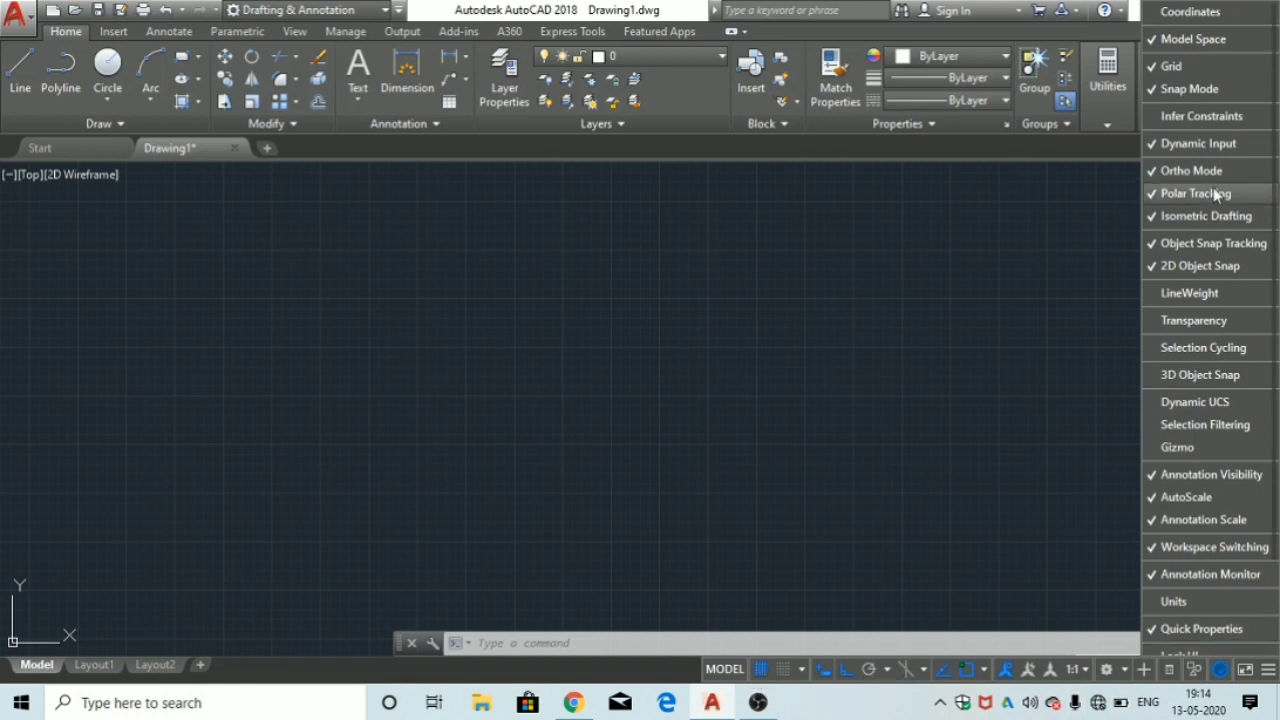
click(1267, 678)
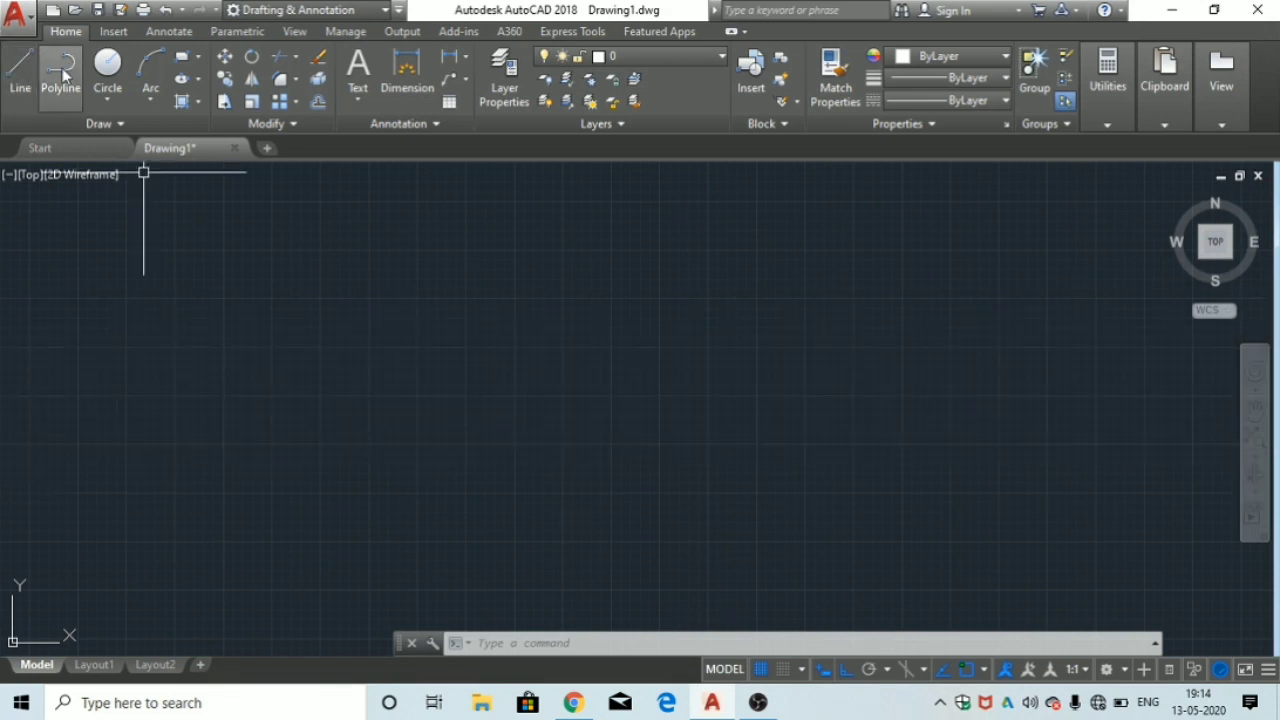
Step: Draw a rectangle and a circle to its right
click(183, 60)
click(222, 314)
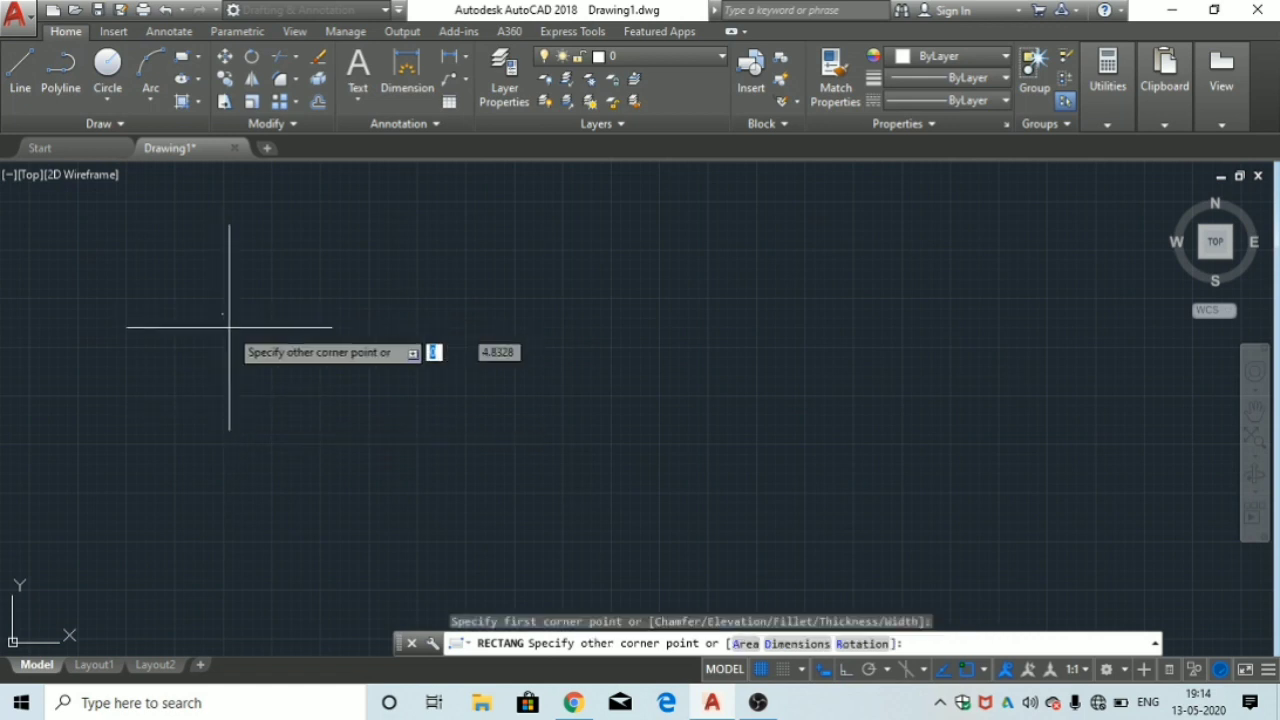
click(400, 438)
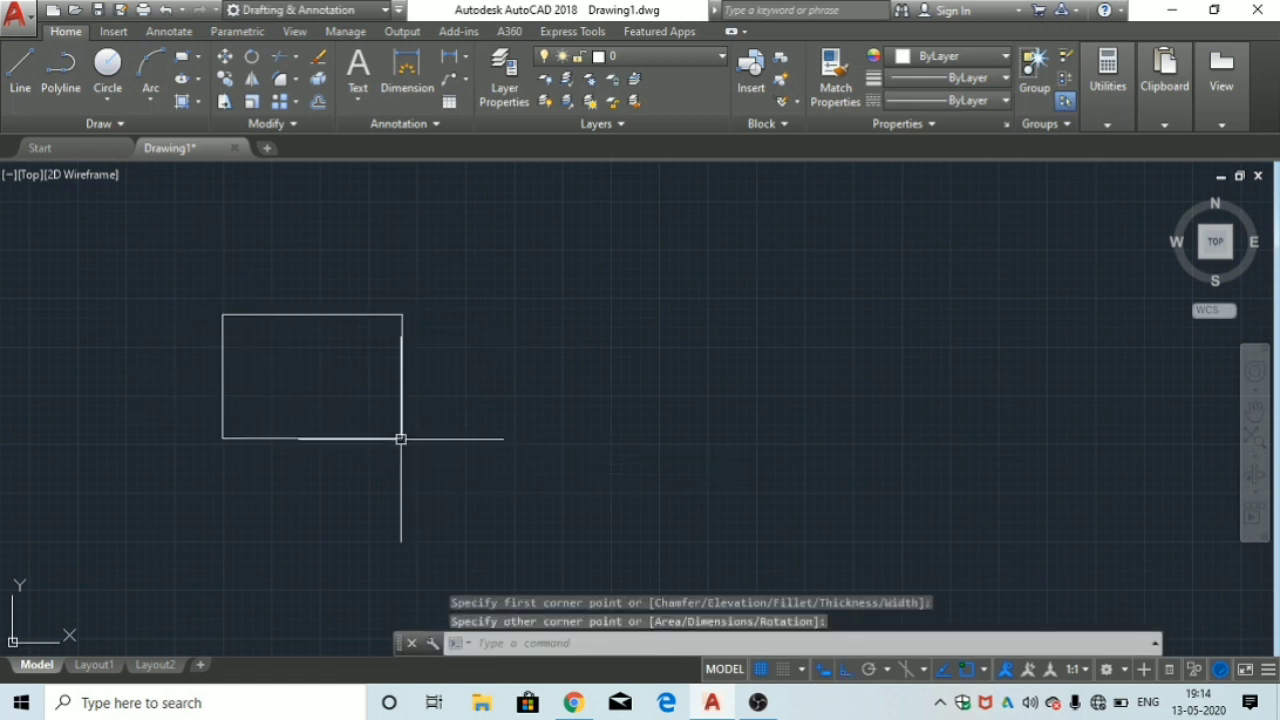
click(107, 64)
click(545, 315)
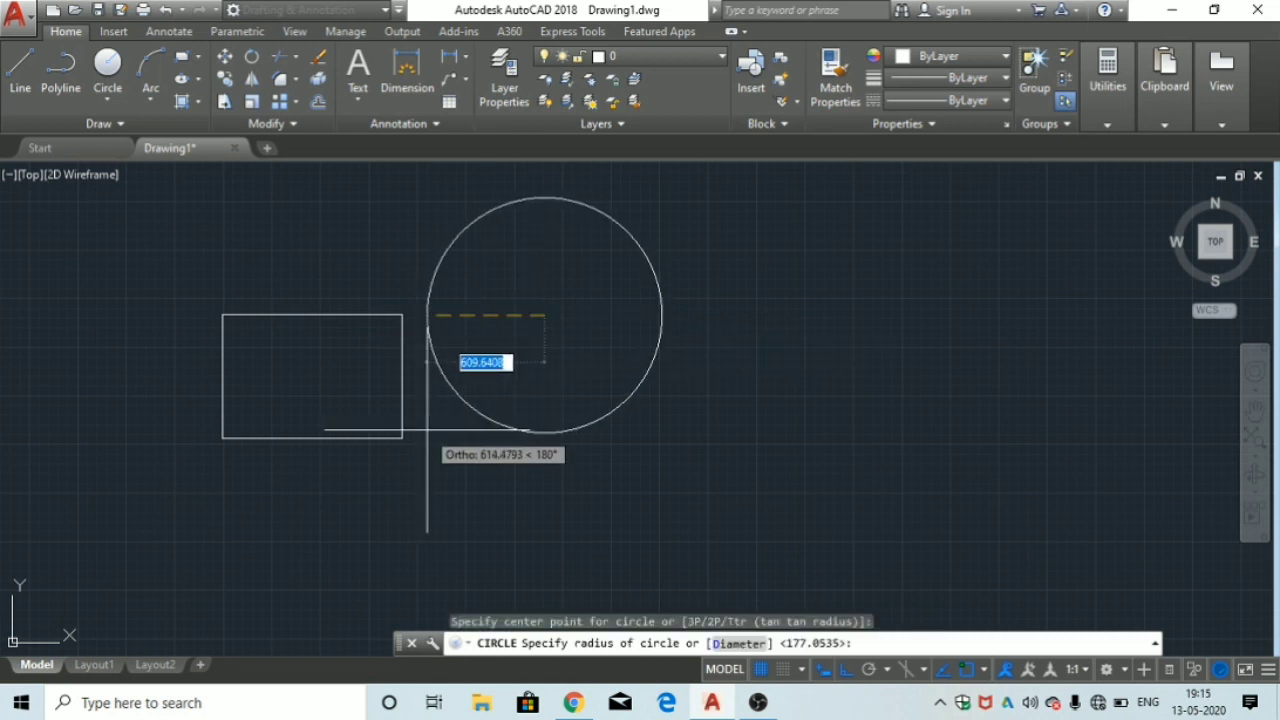
click(502, 352)
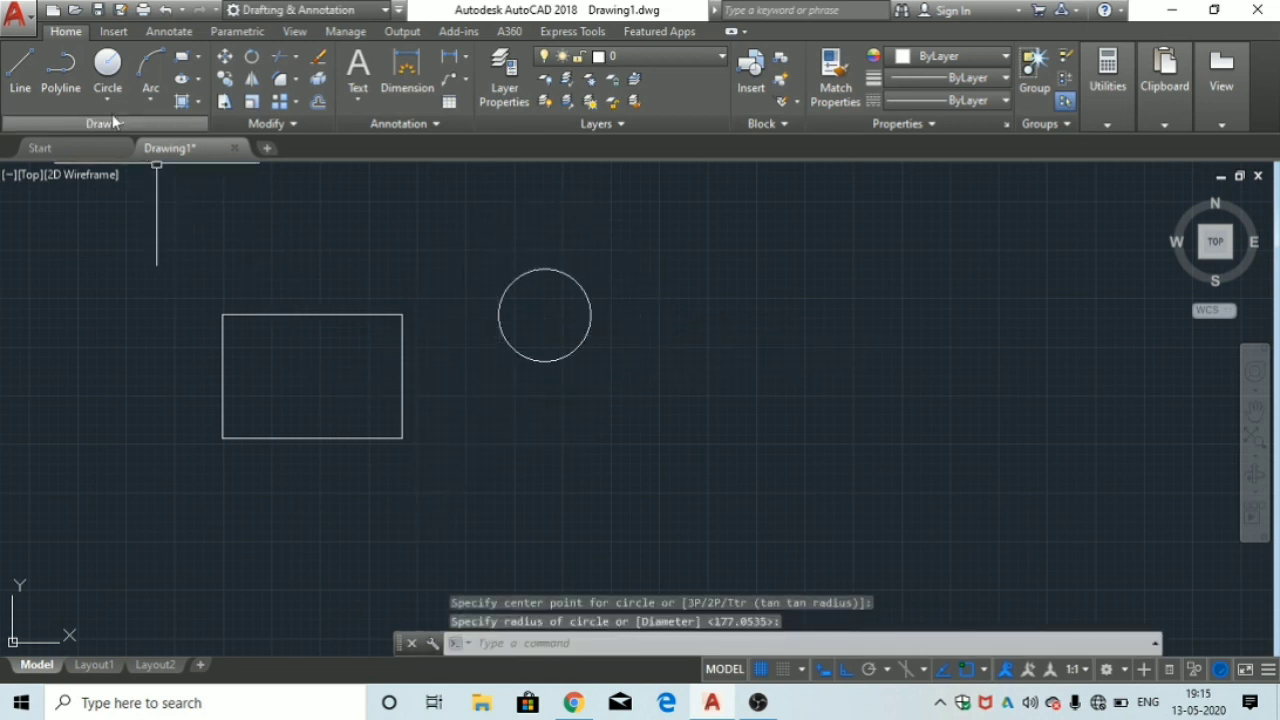
Step: Draw a stepped polyline across the rectangle, then begin a crossing window from the right
click(60, 70)
click(309, 297)
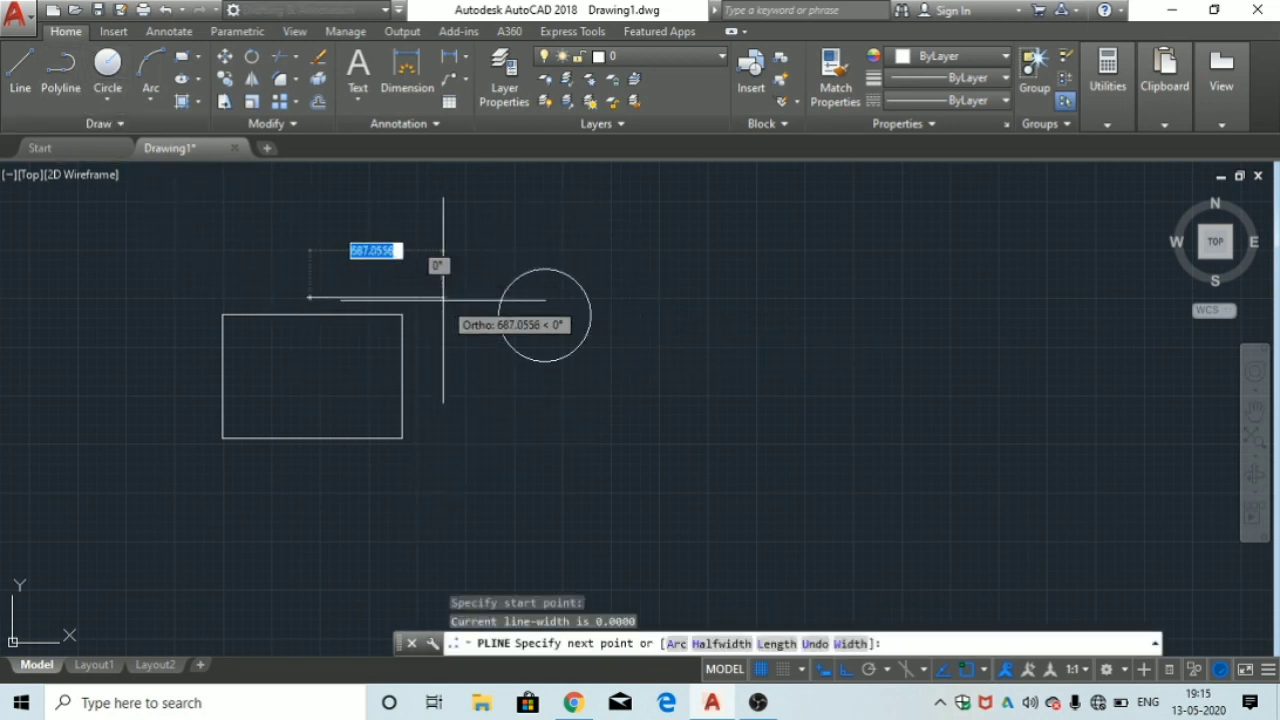
click(431, 365)
click(390, 365)
click(382, 437)
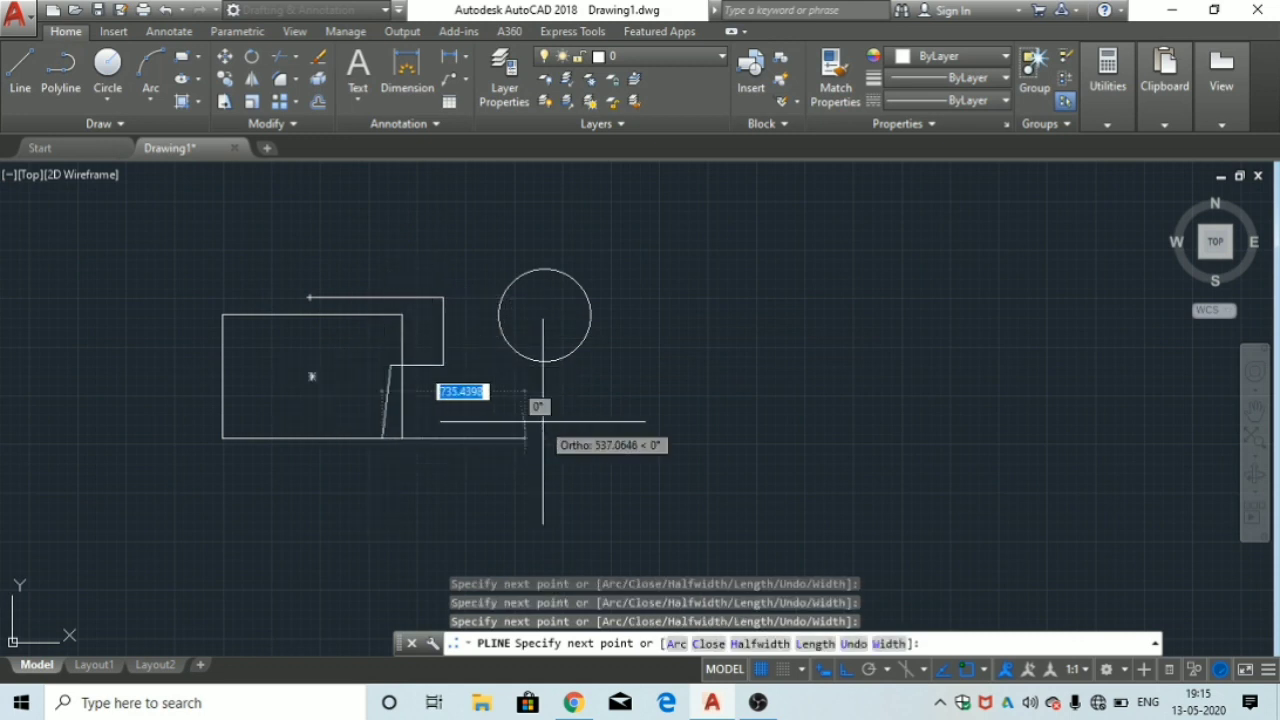
click(543, 437)
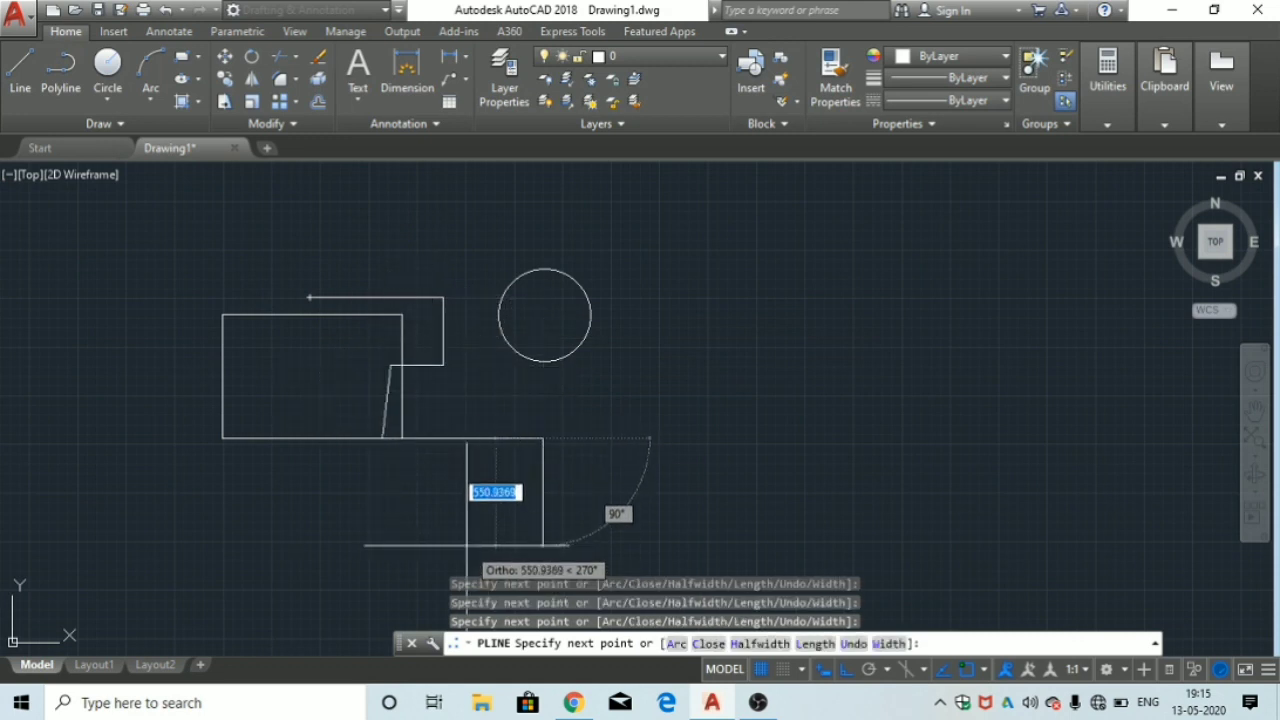
key(Escape)
key(Escape)
key(Escape)
key(Escape)
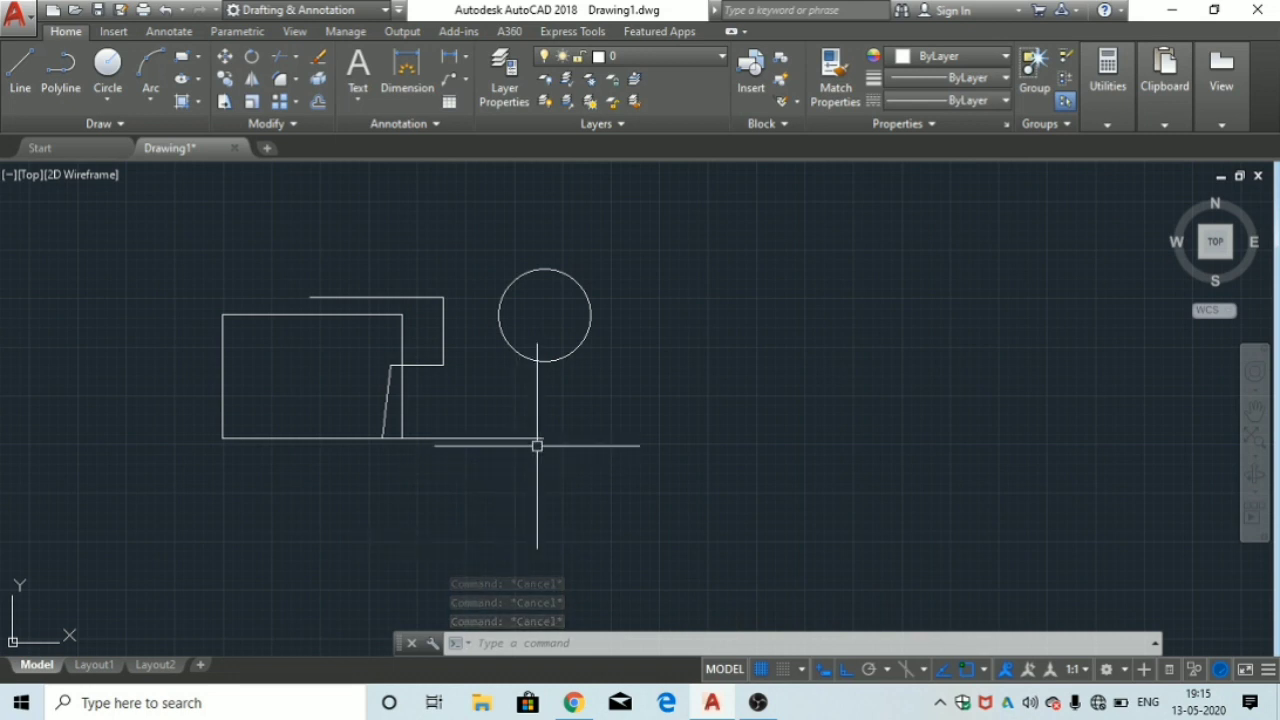
click(776, 258)
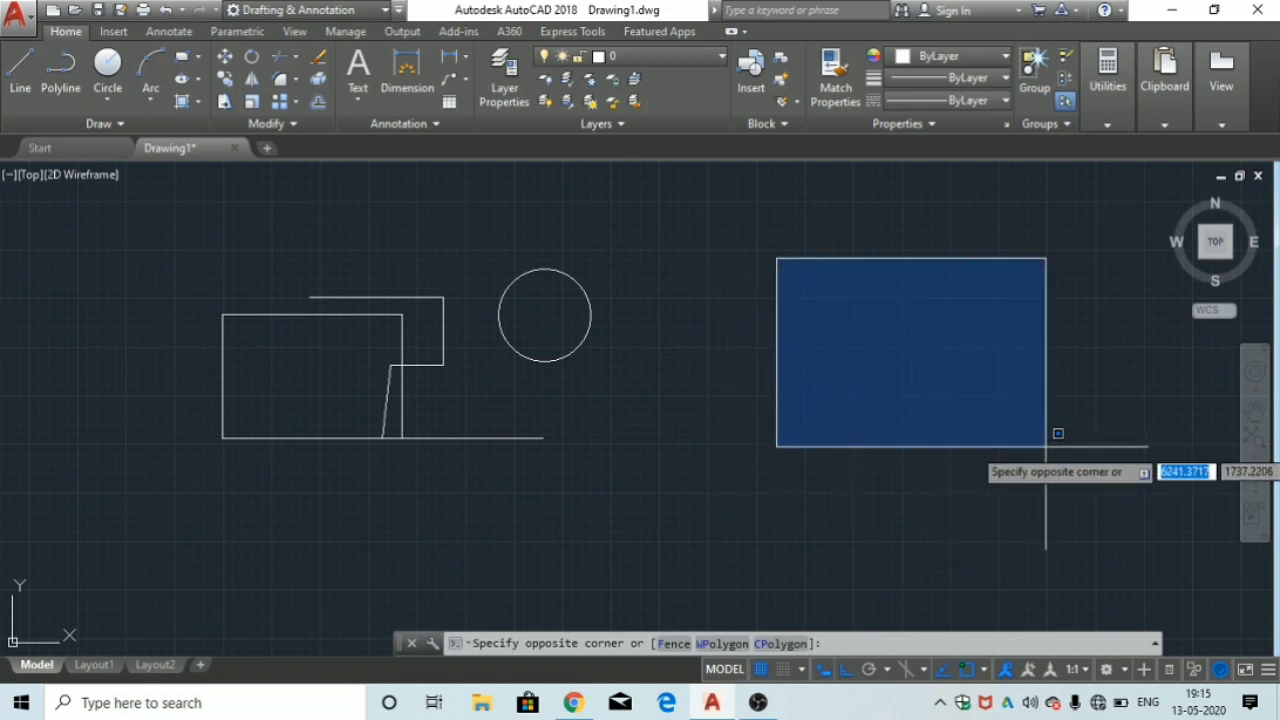
Step: Cancel the pending selection window so nothing is selected
key(Escape)
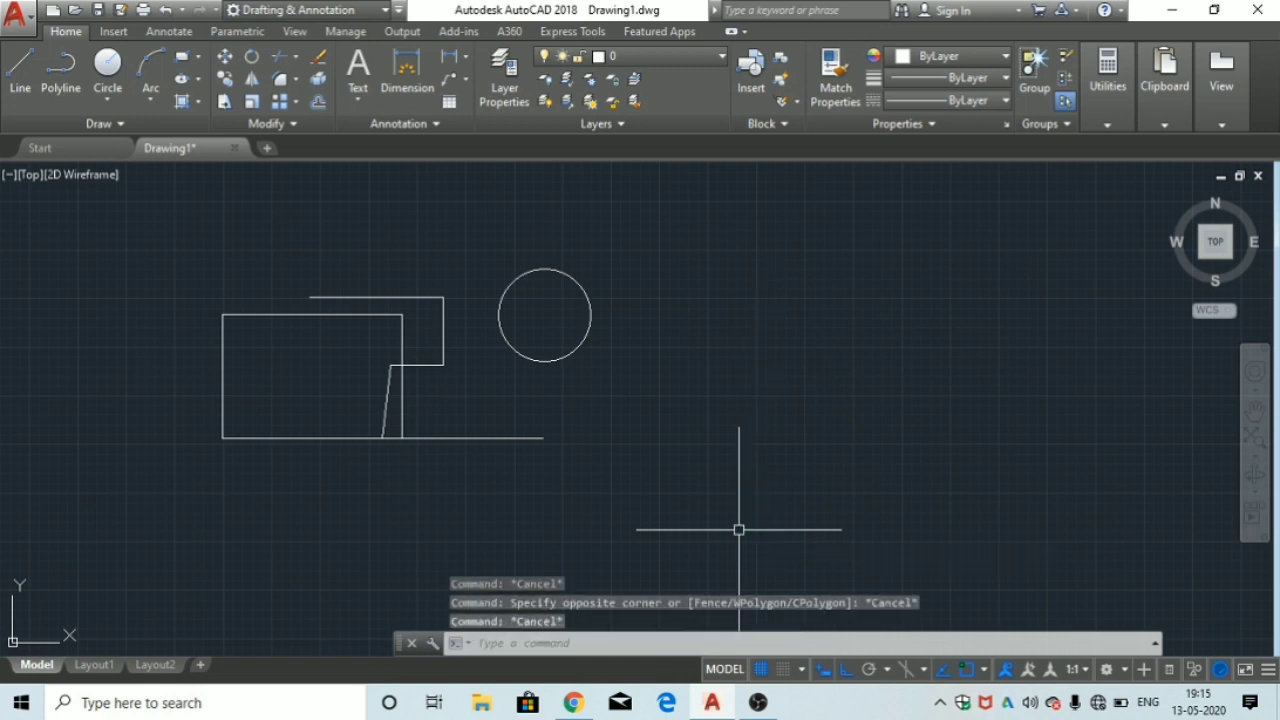
key(Escape)
key(Escape)
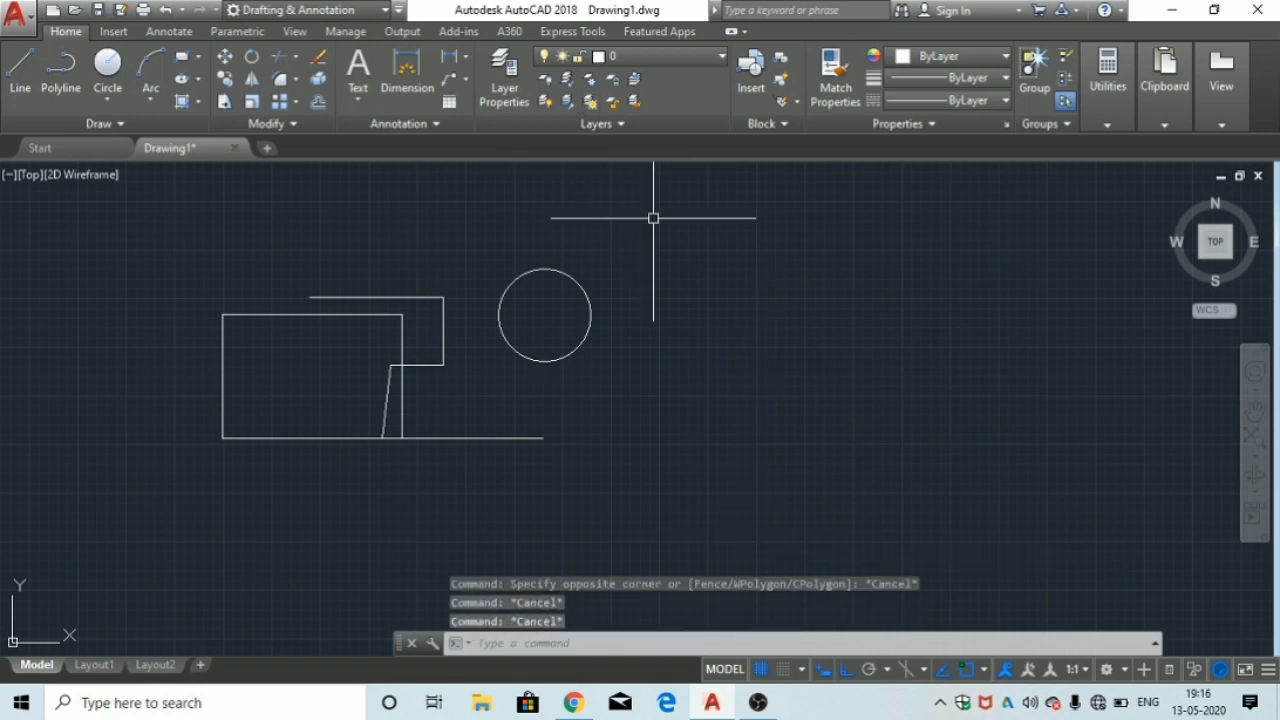
Step: Select all shapes with a right-to-left crossing window, then clear the selection
click(654, 218)
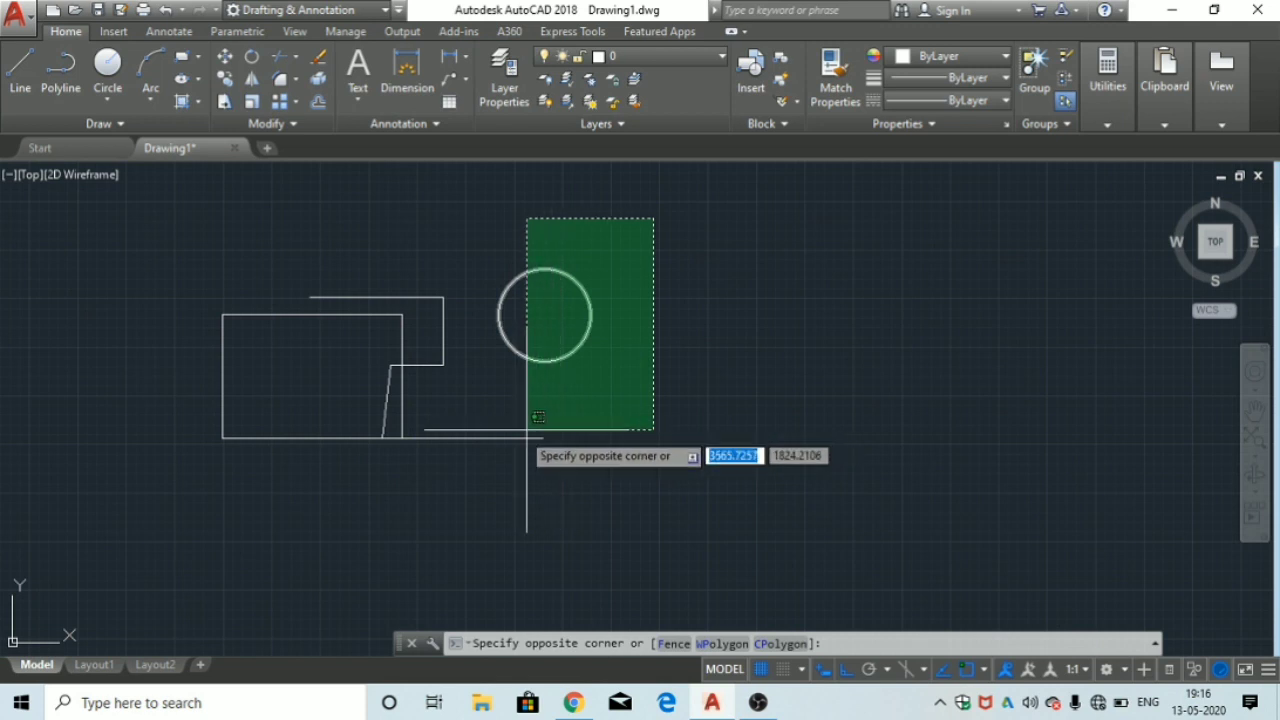
click(397, 481)
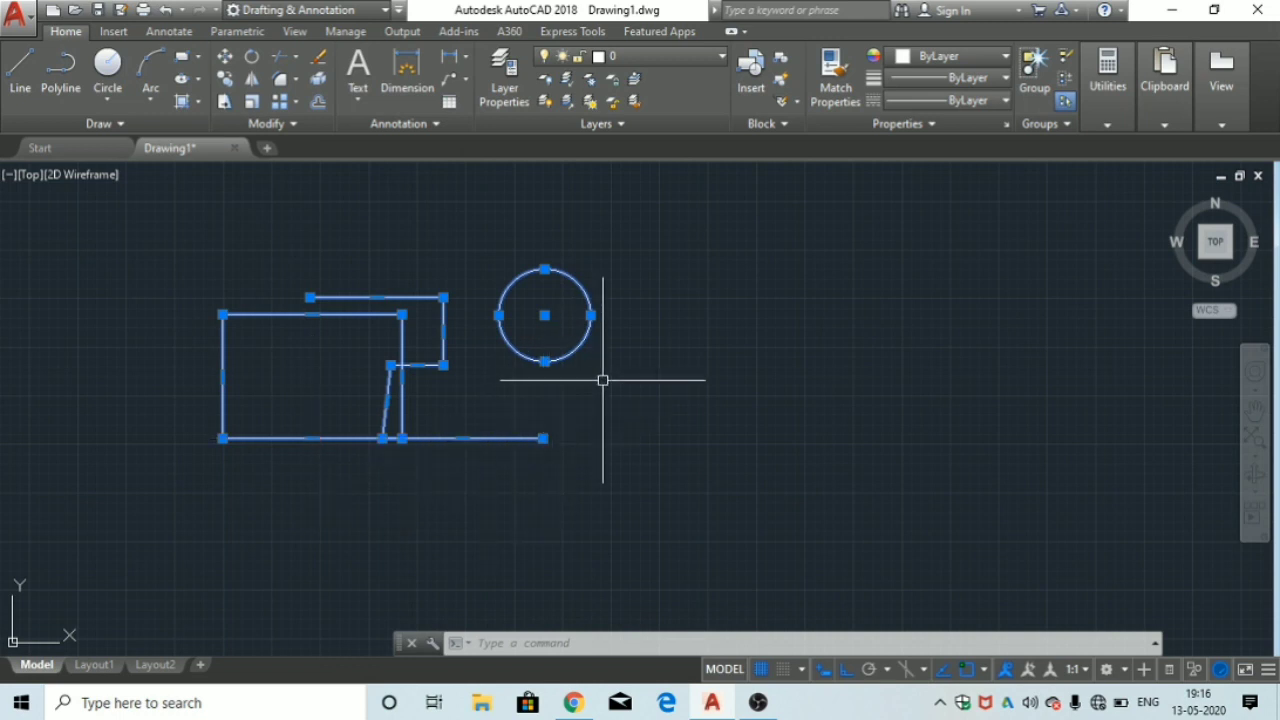
key(Escape)
key(Escape)
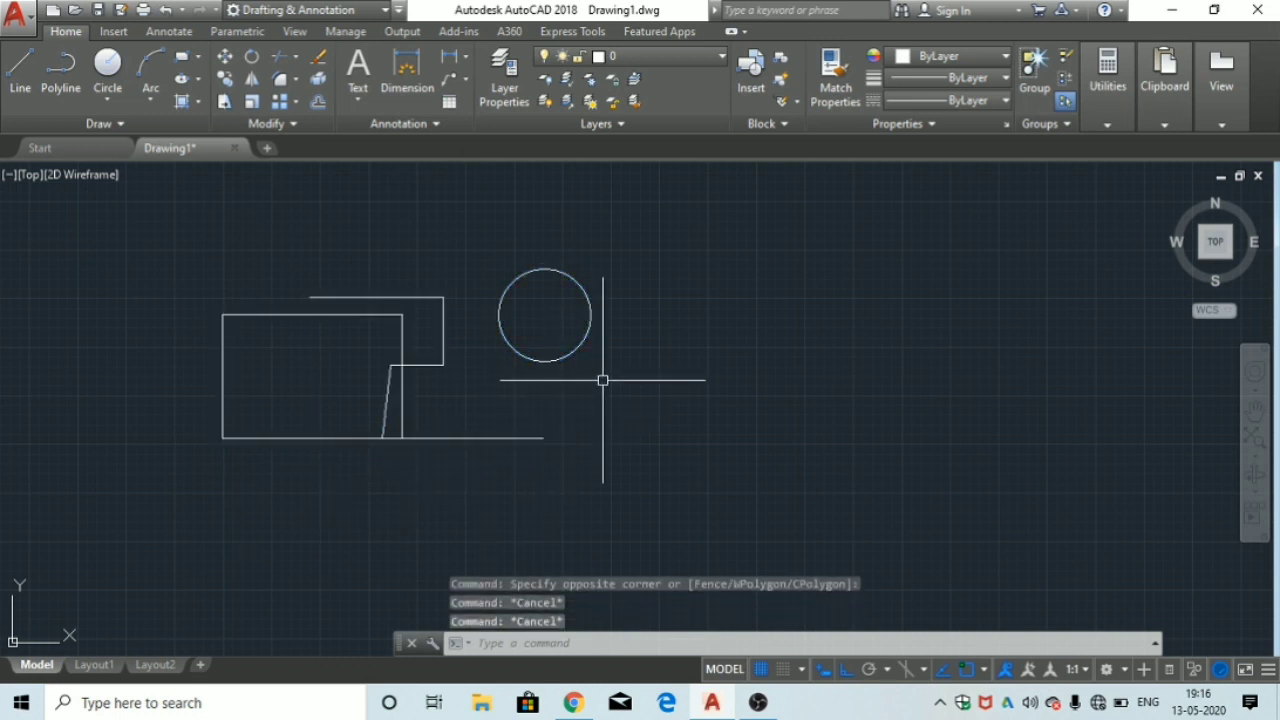
click(146, 240)
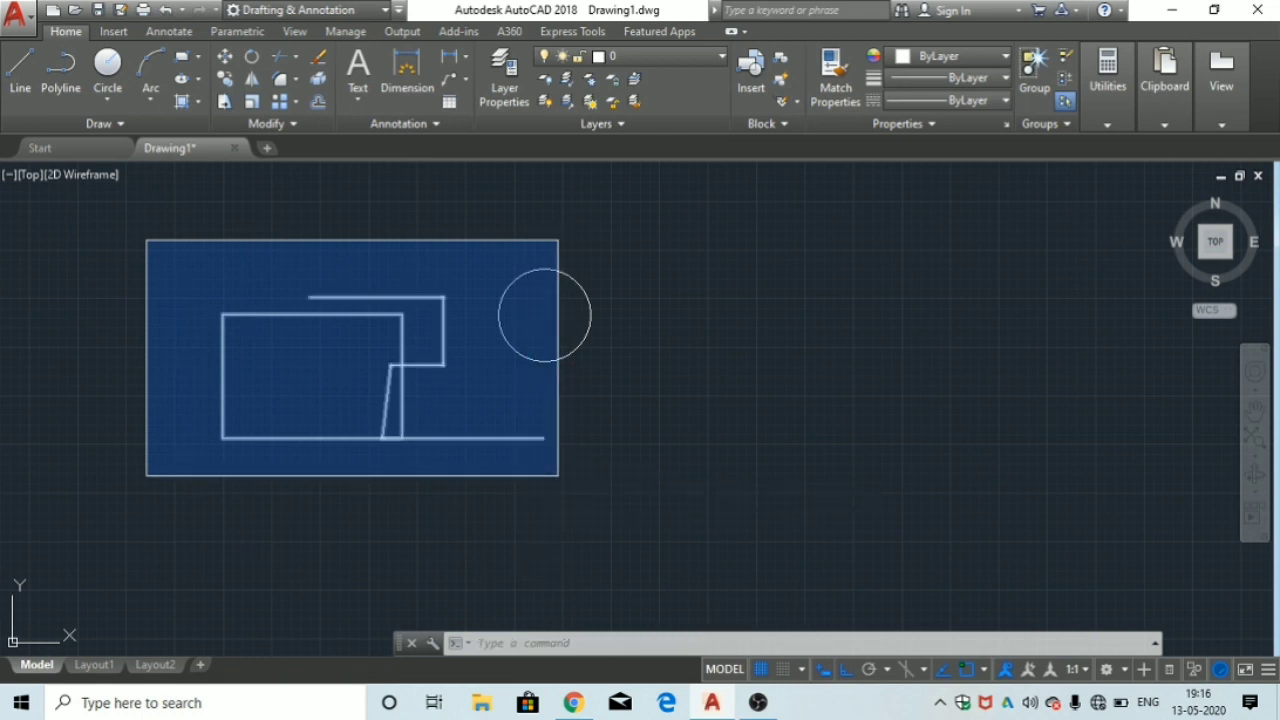
click(558, 476)
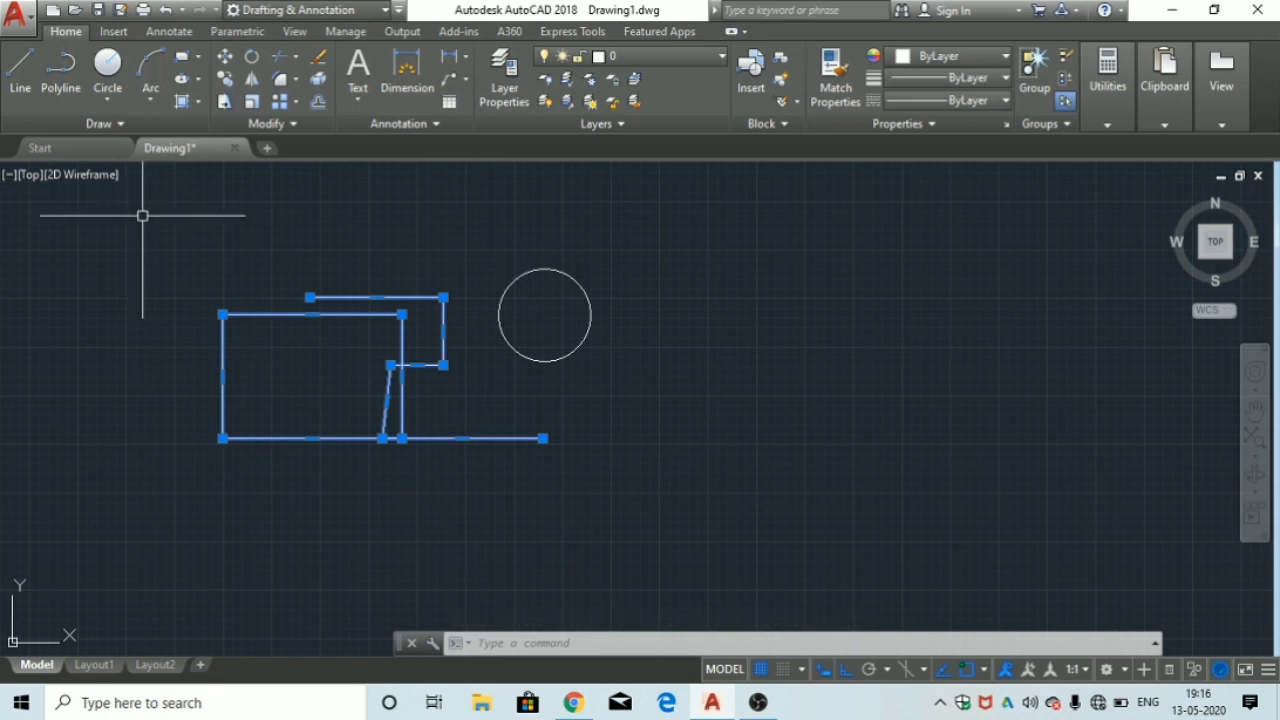
key(Escape)
key(Escape)
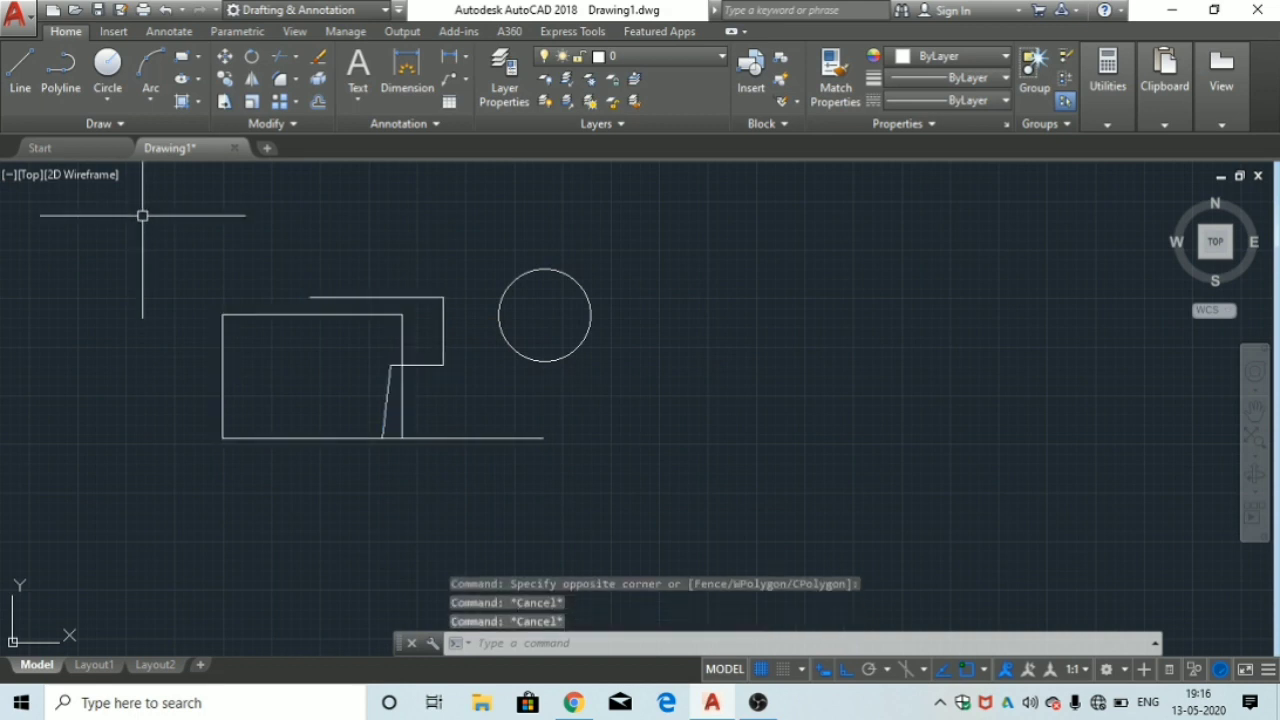
click(155, 235)
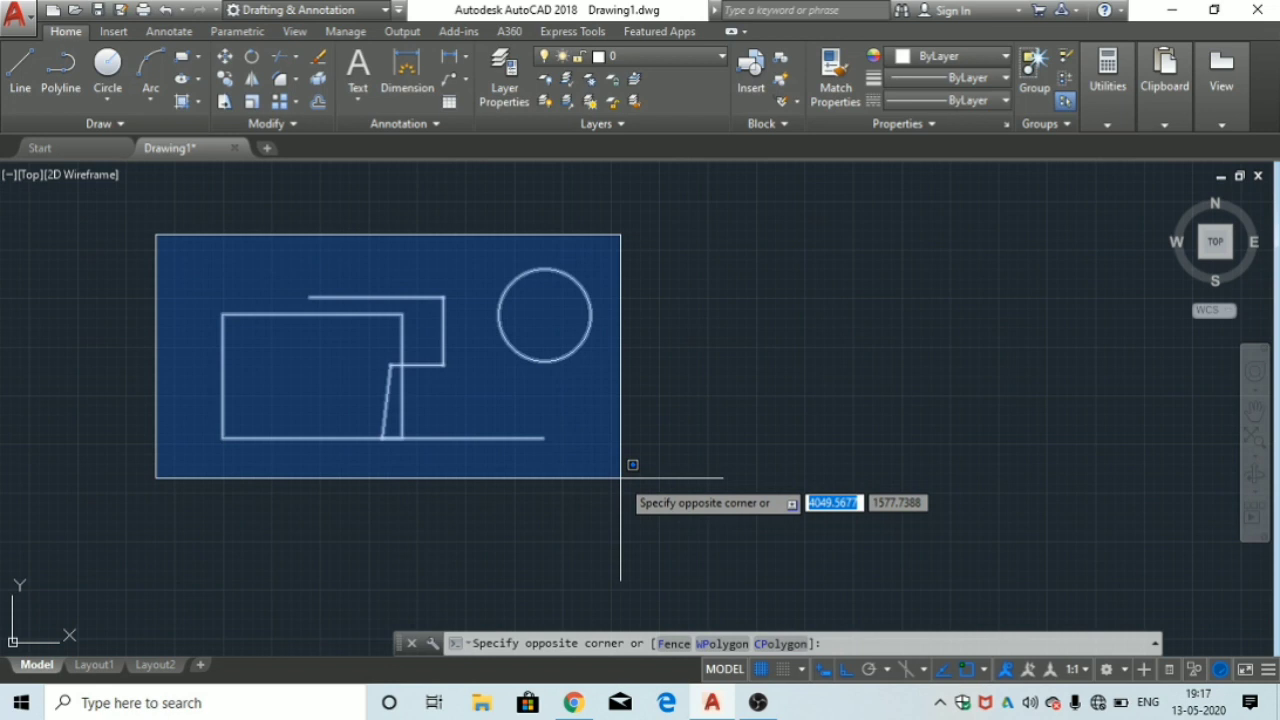
key(Escape)
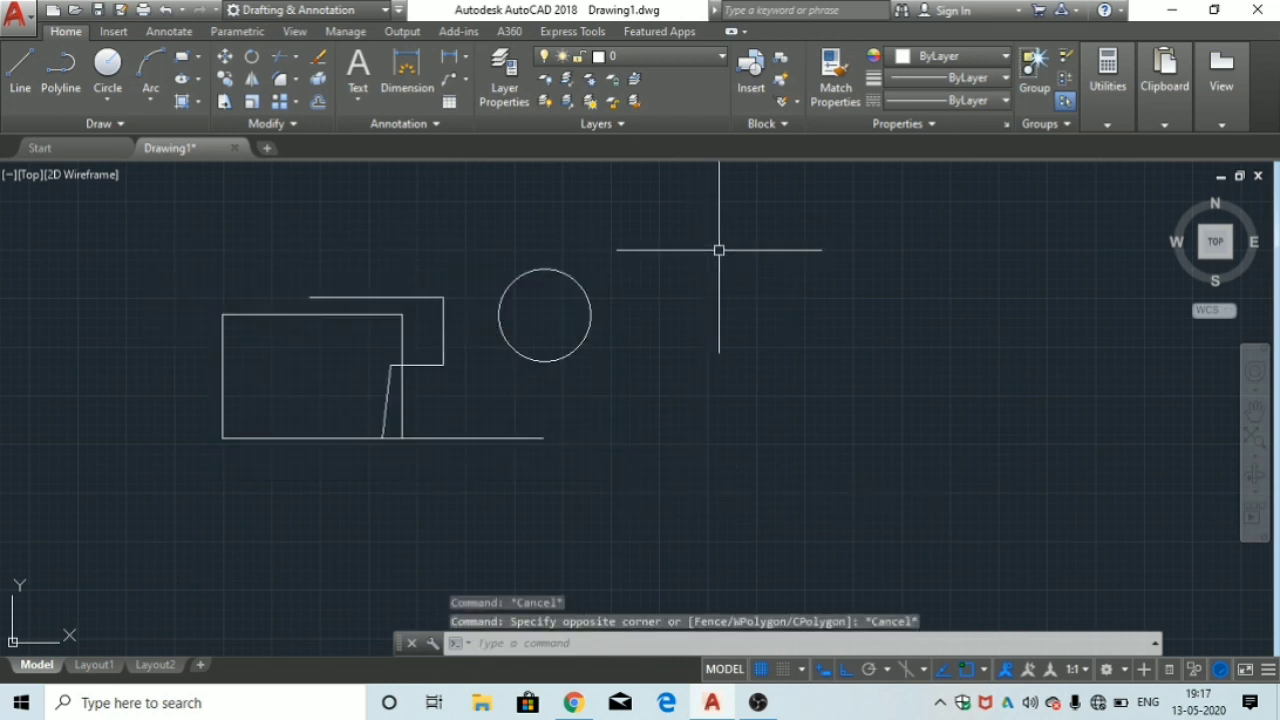
click(720, 249)
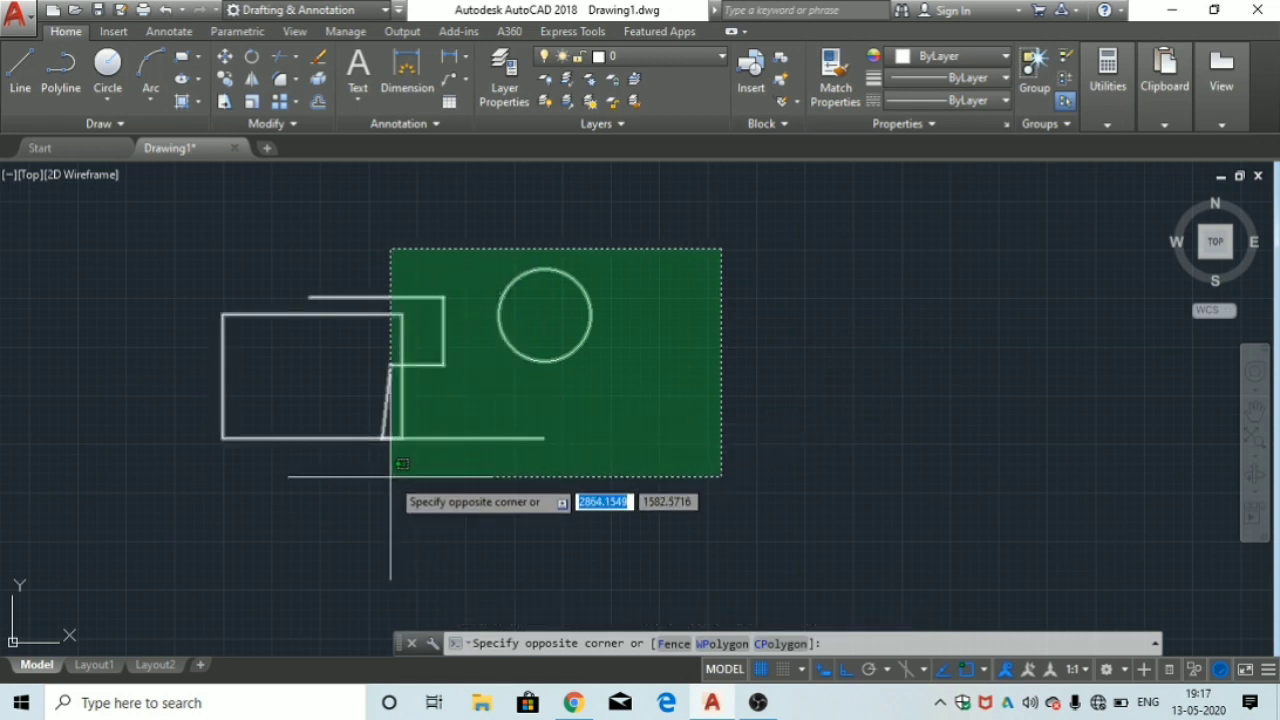
click(390, 476)
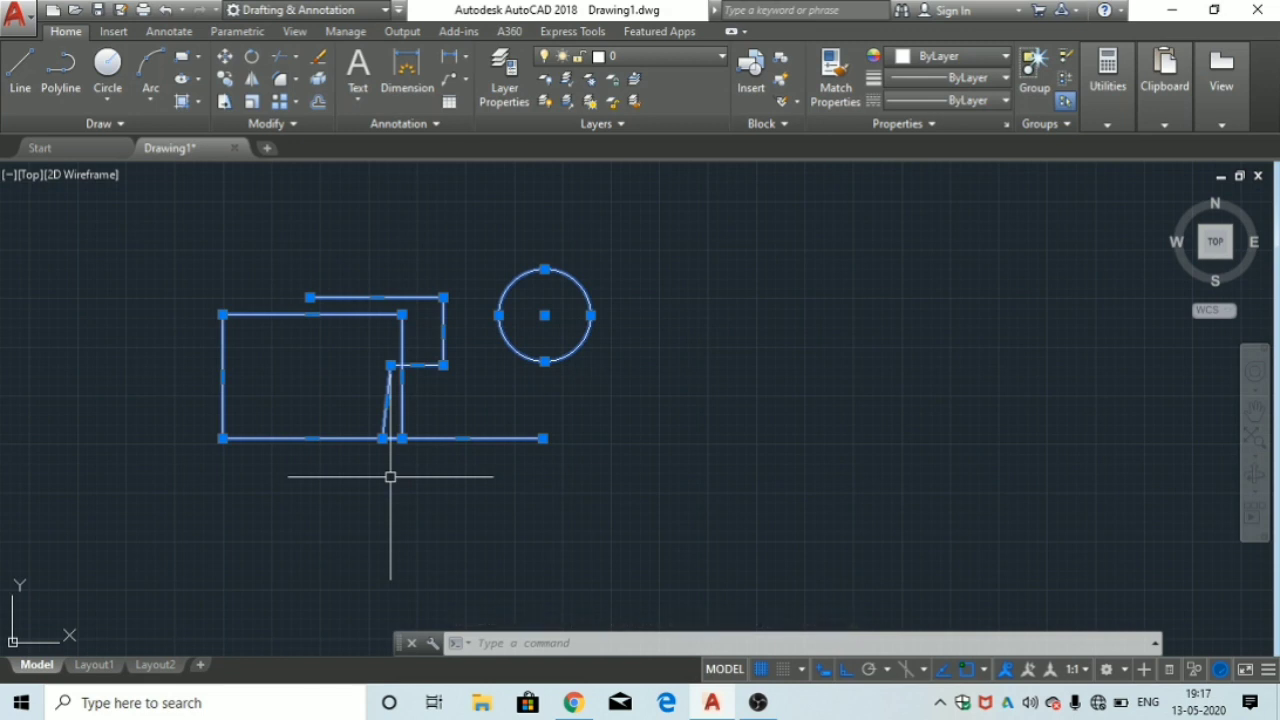
key(Escape)
key(Escape)
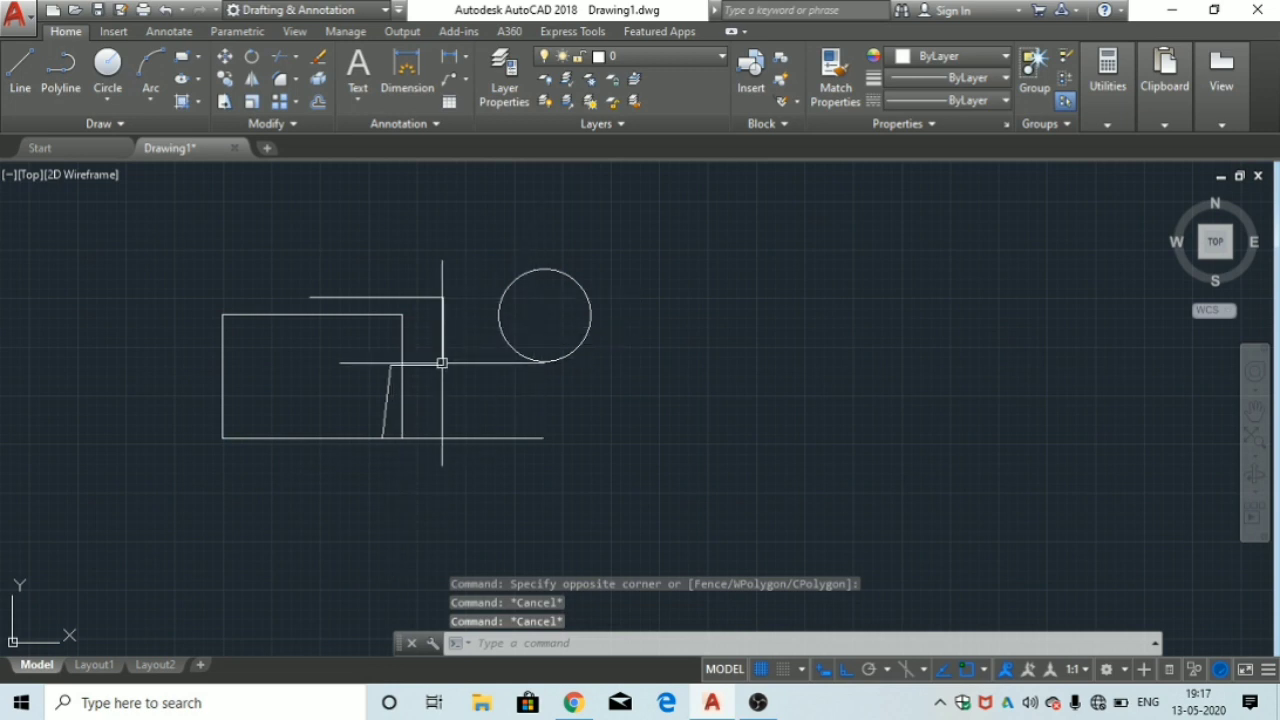
Step: Draw a circle over the notch and a small circle on the rectangle's corner
click(107, 68)
click(433, 365)
click(455, 310)
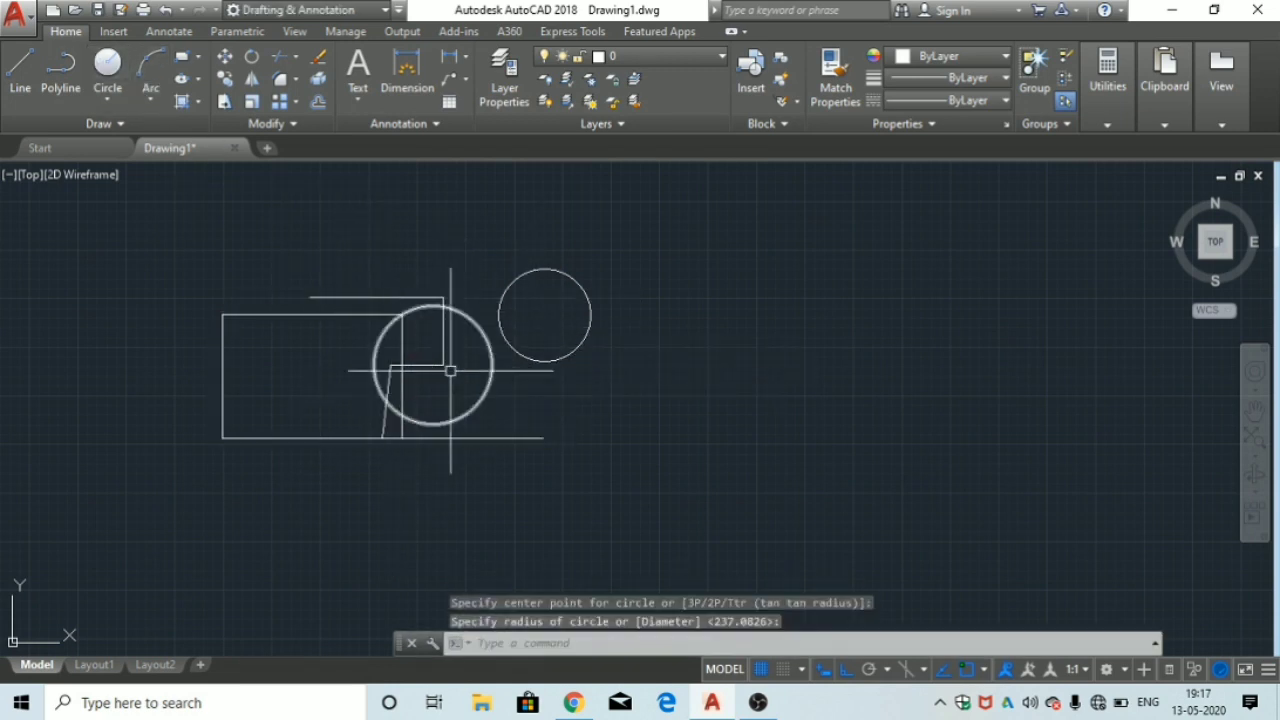
click(107, 68)
click(253, 313)
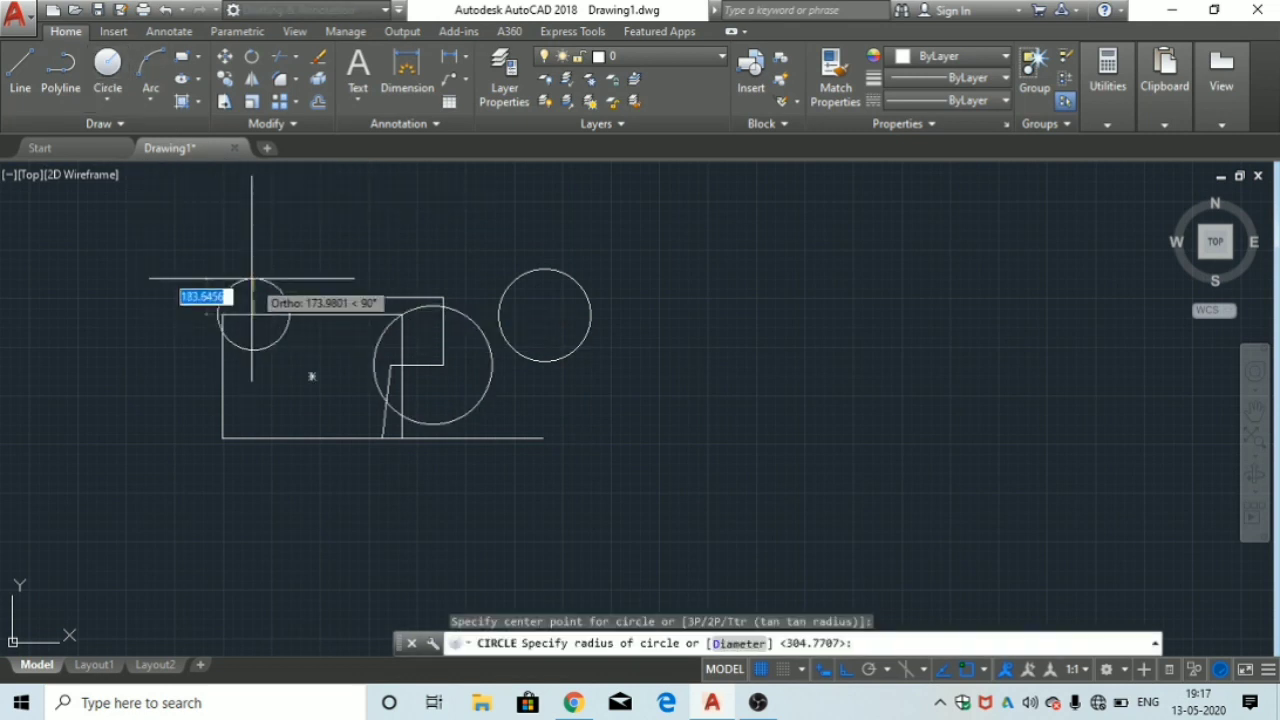
click(246, 277)
Step: Draw a small square below the rectangle and another circle above the shapes
click(150, 68)
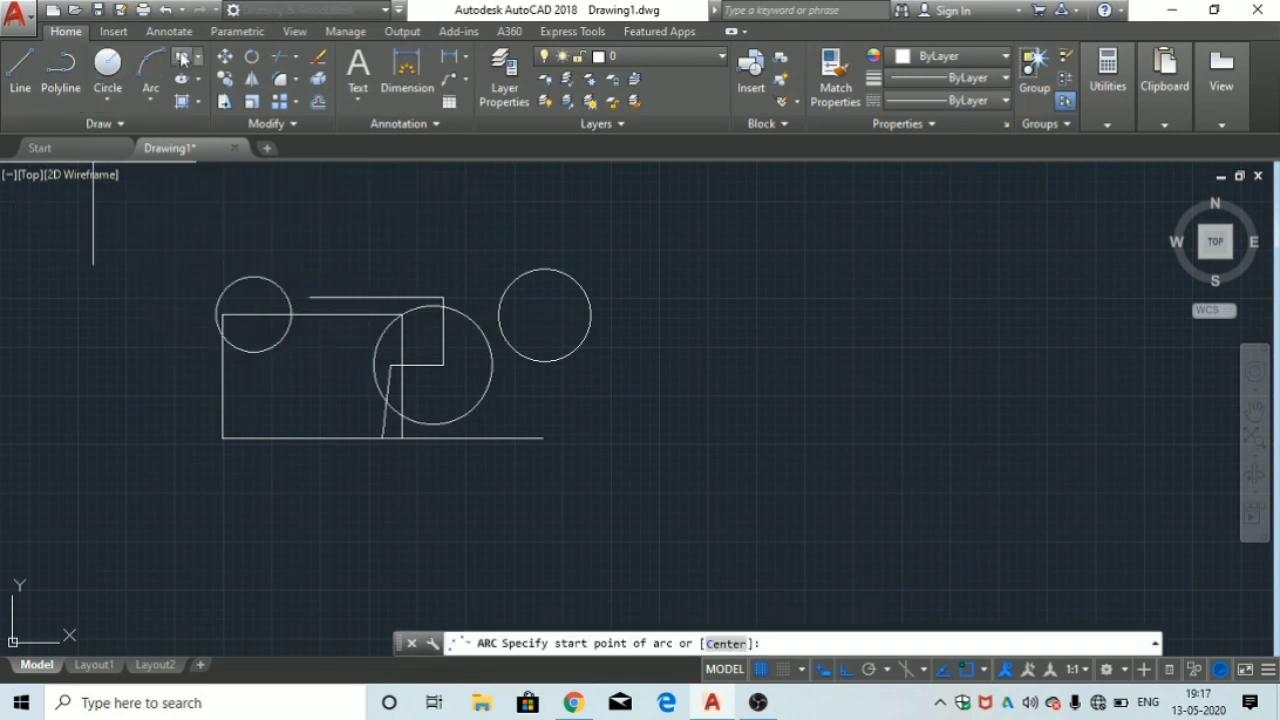
click(182, 56)
click(306, 424)
click(374, 497)
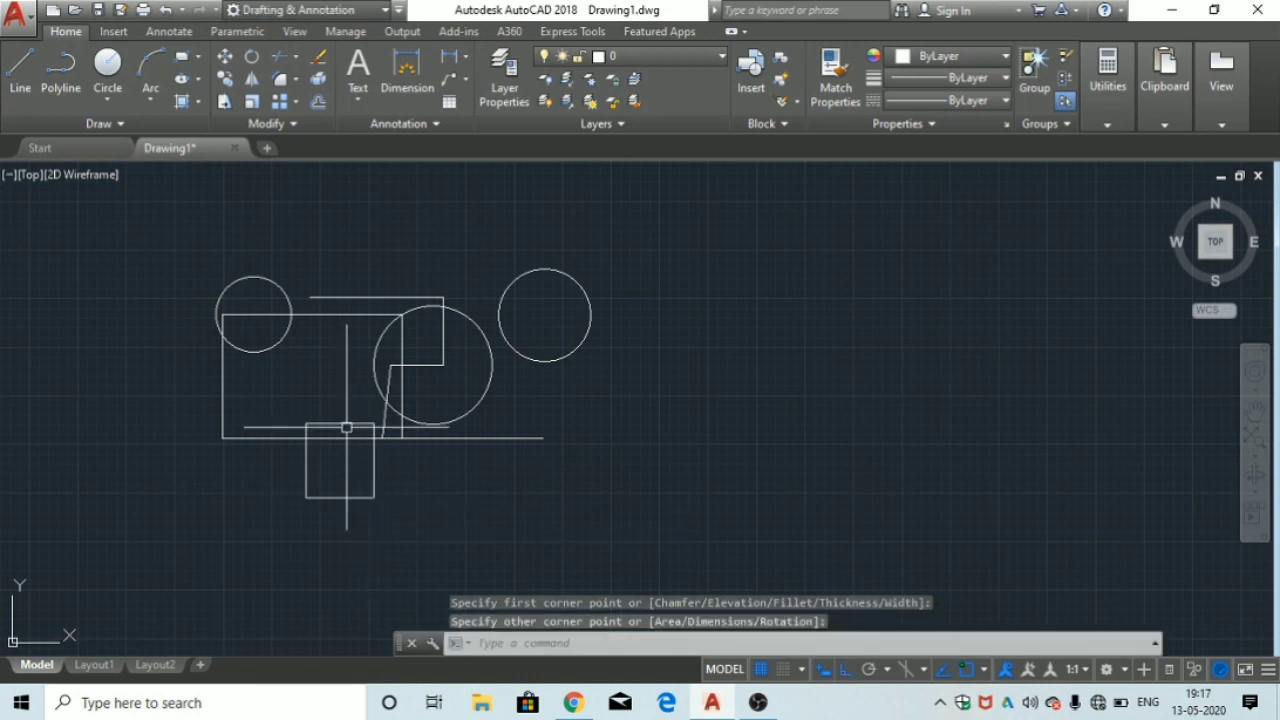
click(107, 68)
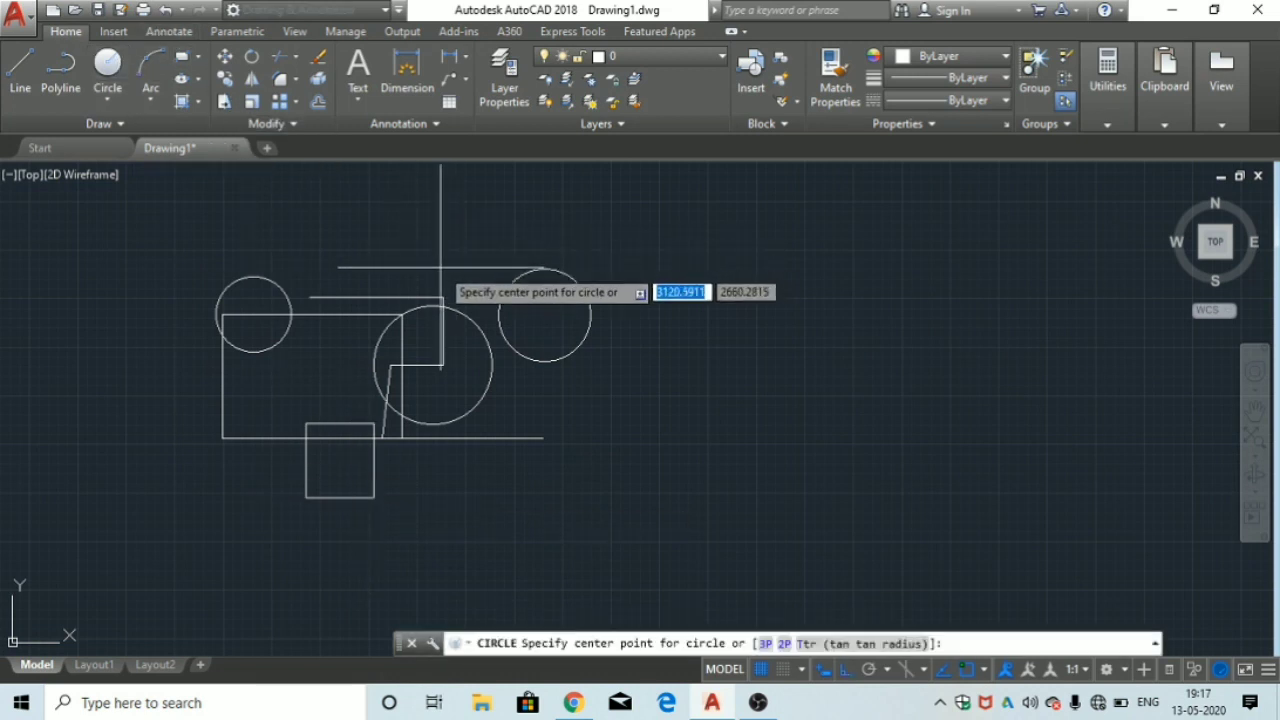
click(437, 290)
click(433, 271)
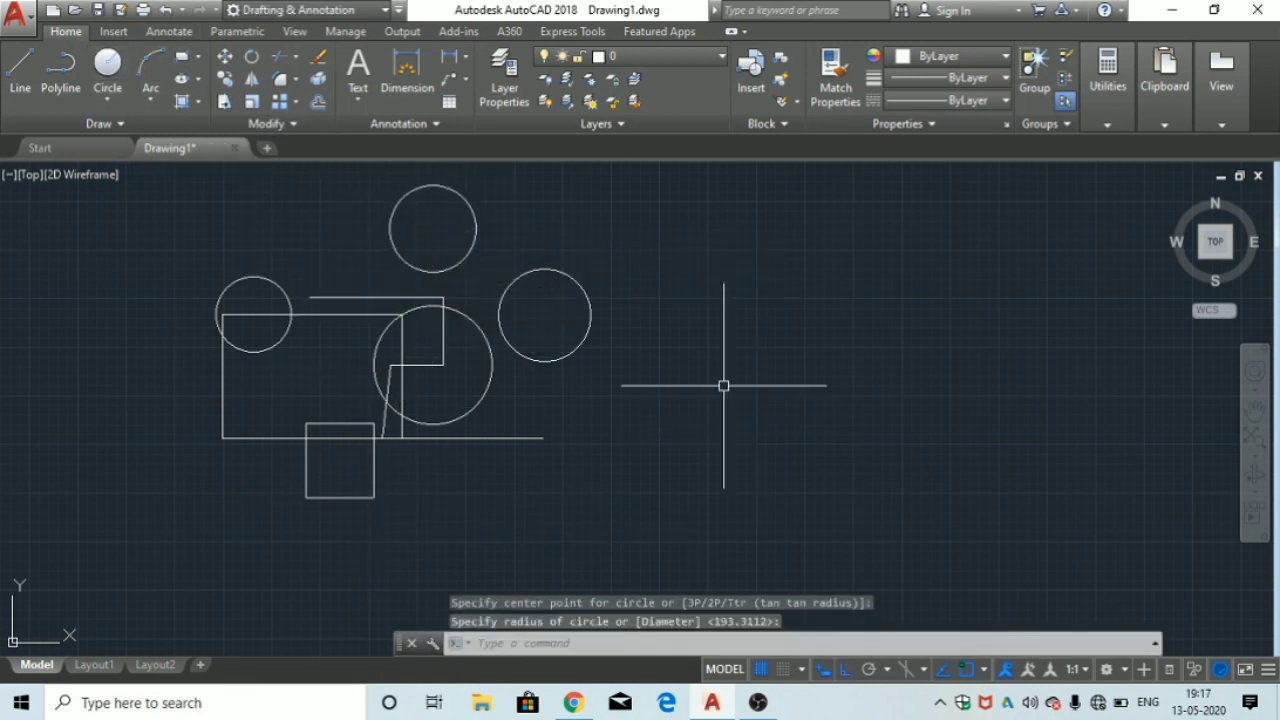
key(Escape)
key(Escape)
key(Escape)
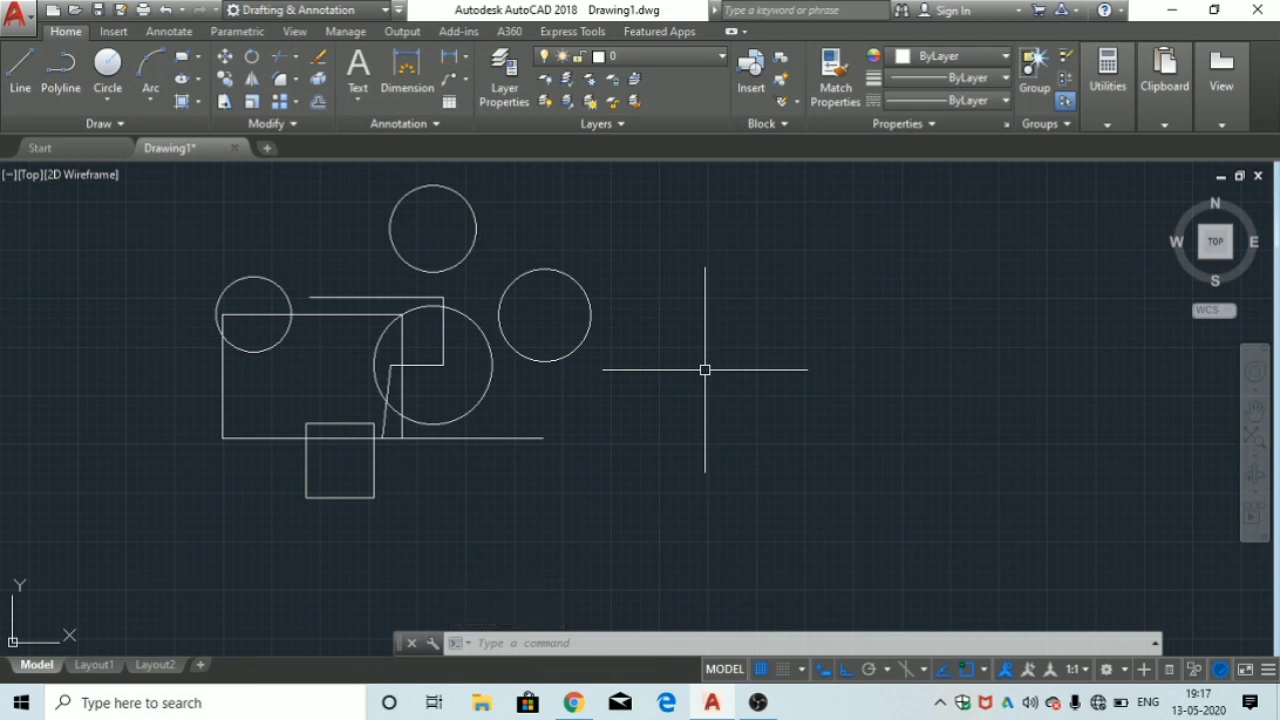
click(678, 210)
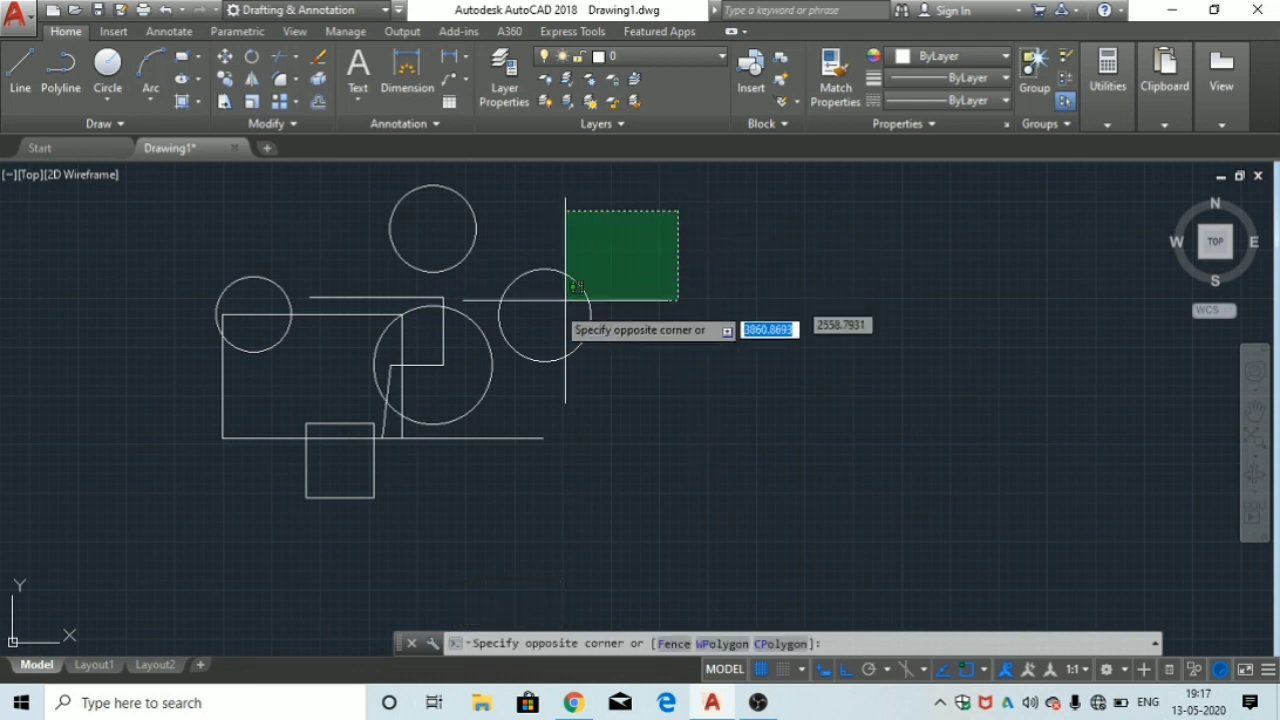
click(217, 514)
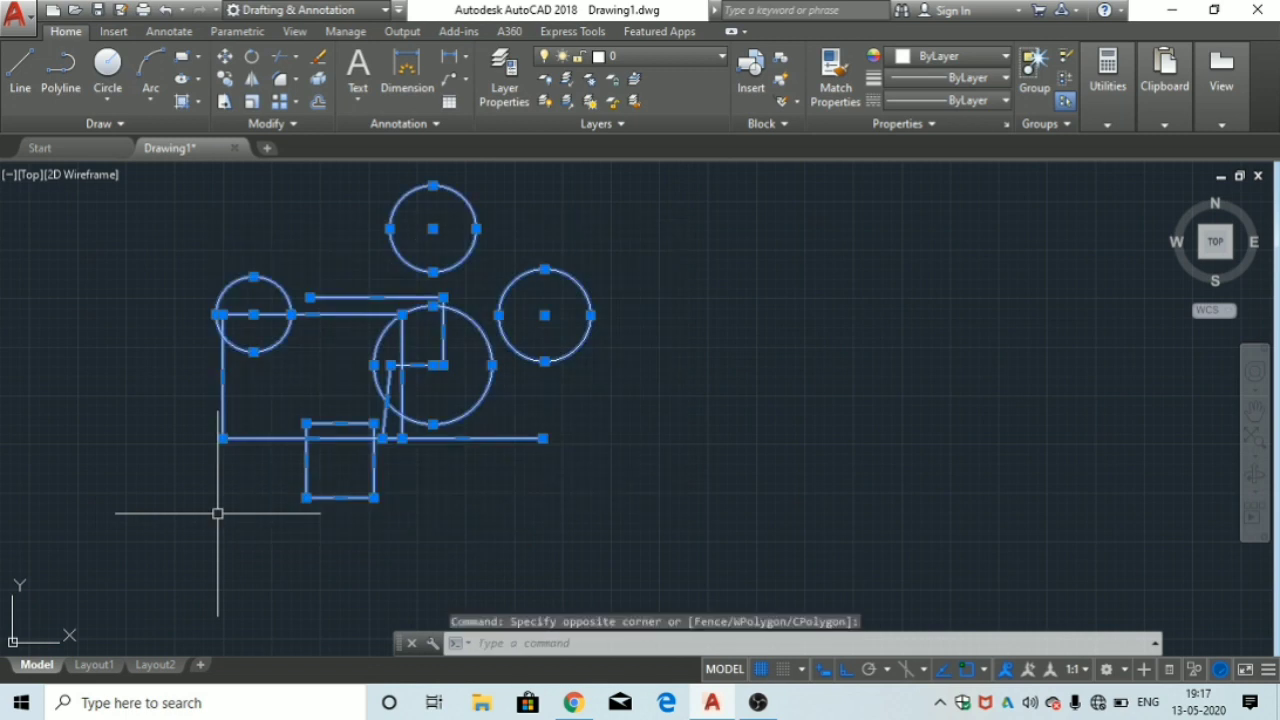
key(Escape)
key(Escape)
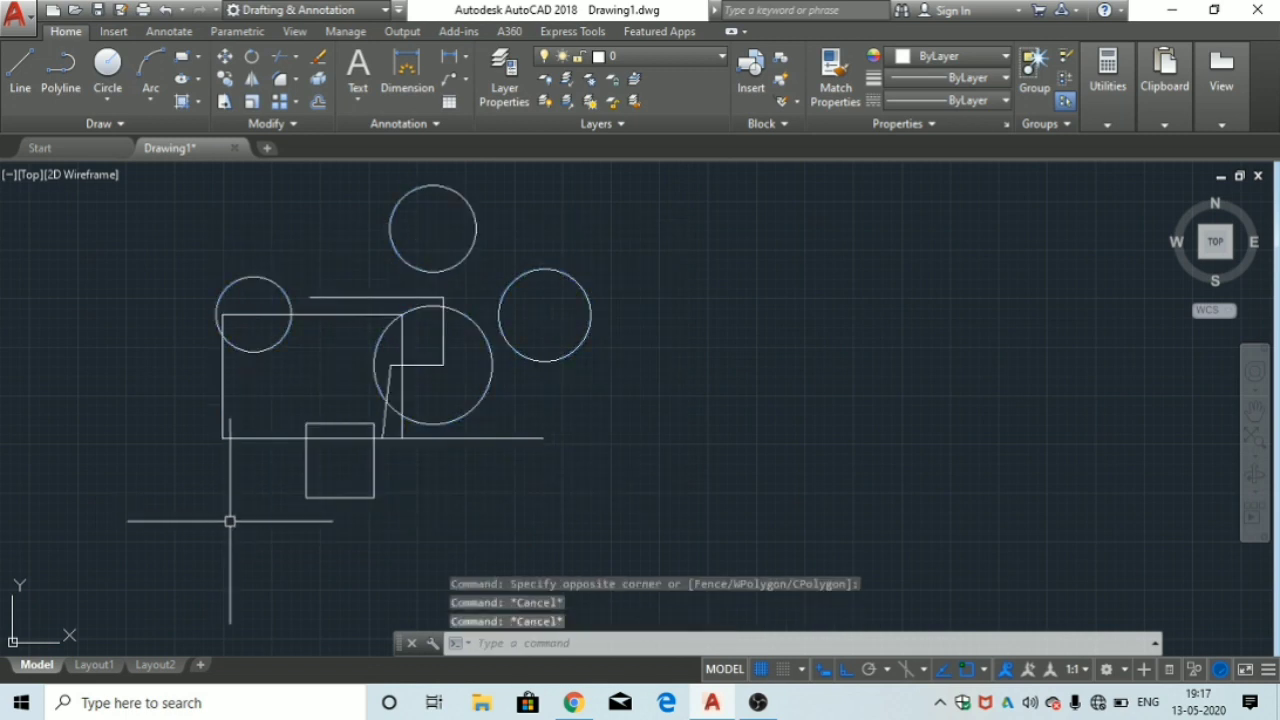
click(108, 226)
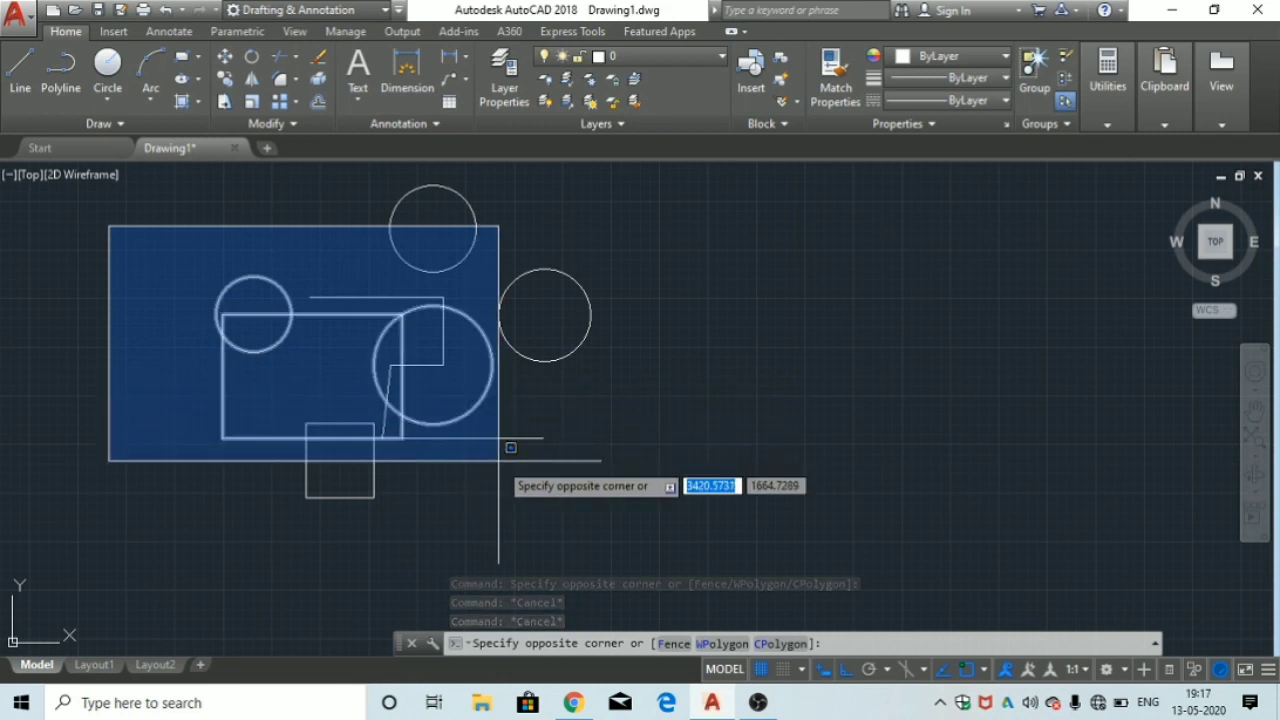
click(617, 535)
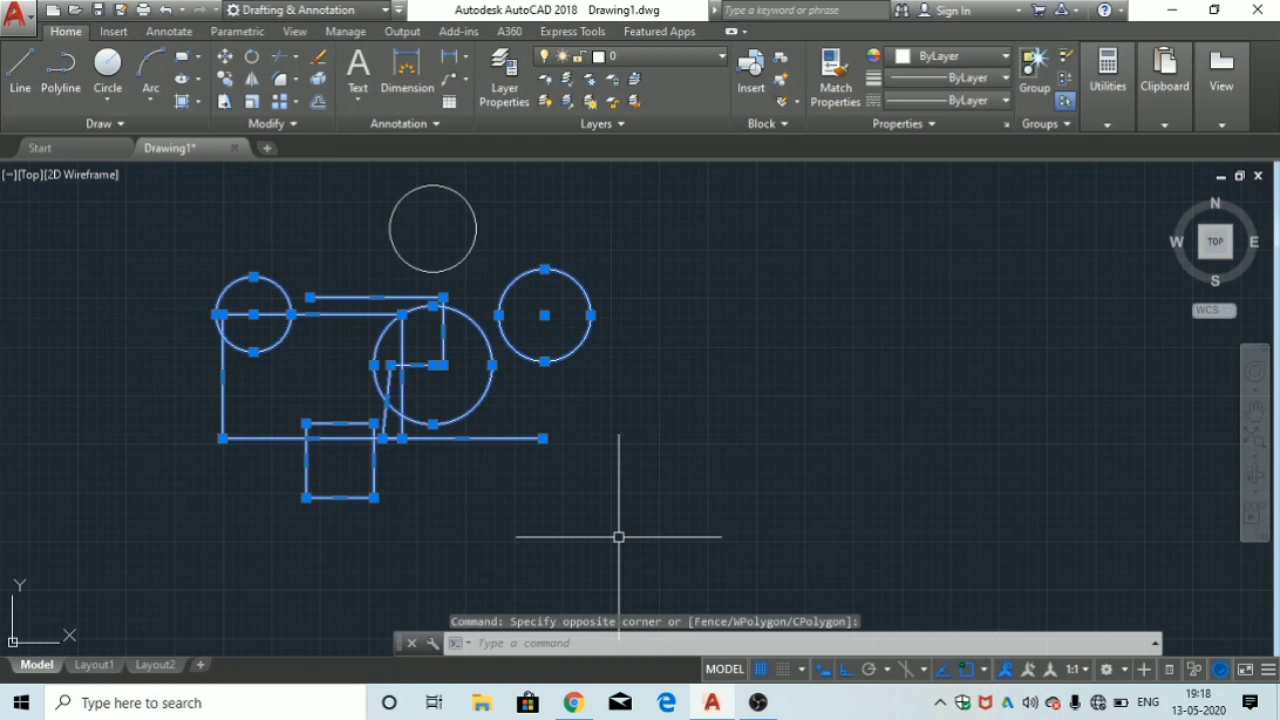
key(Escape)
key(Escape)
key(Escape)
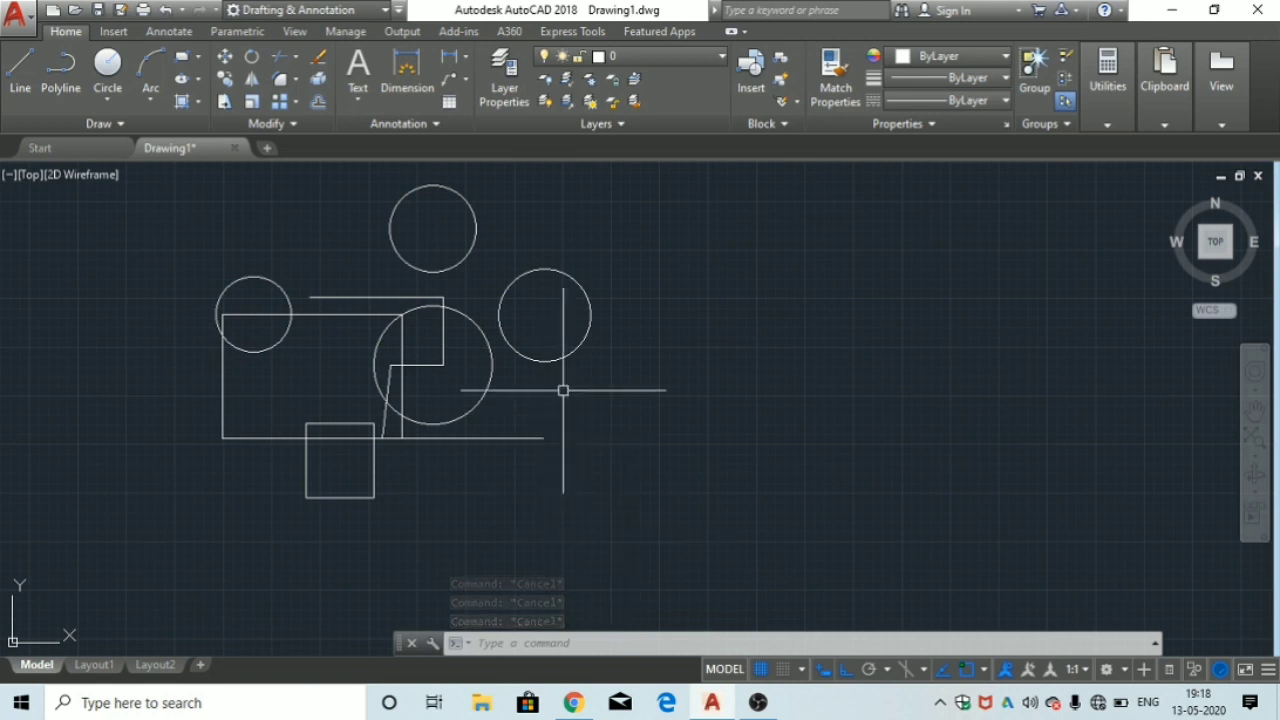
Step: Select the right circle and use Select Similar to pick all four circles
click(567, 352)
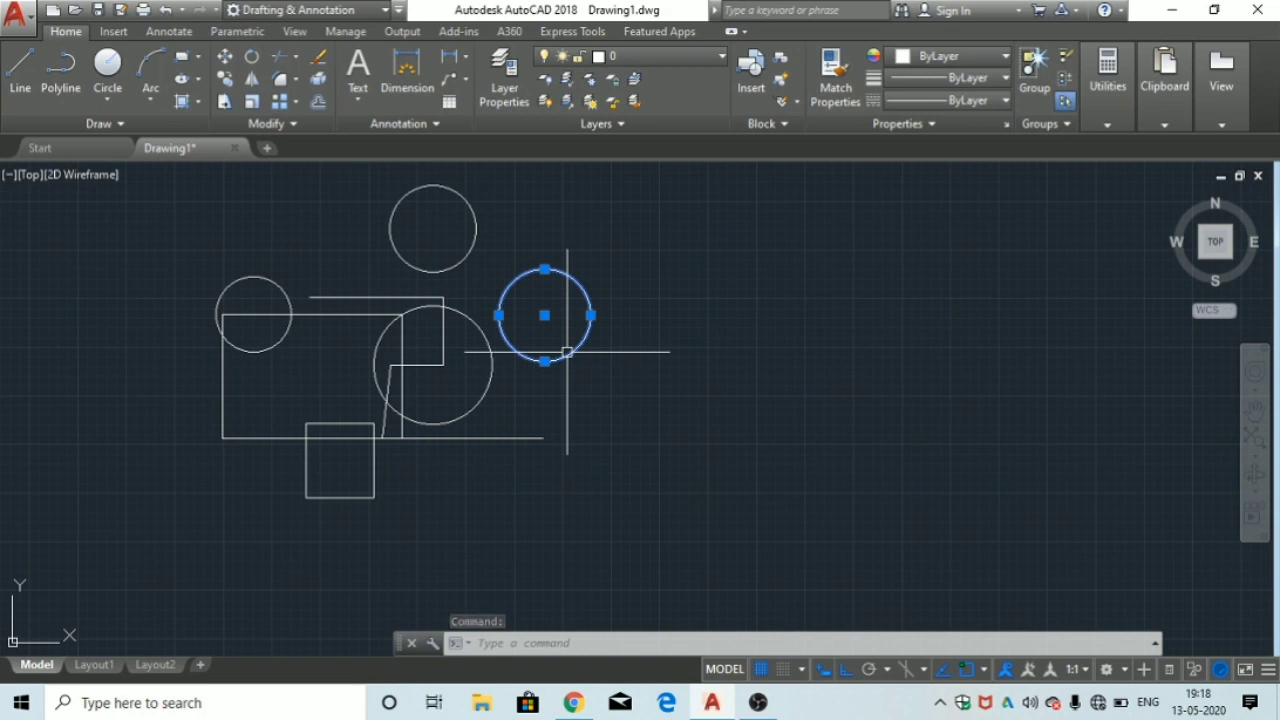
right_click(567, 352)
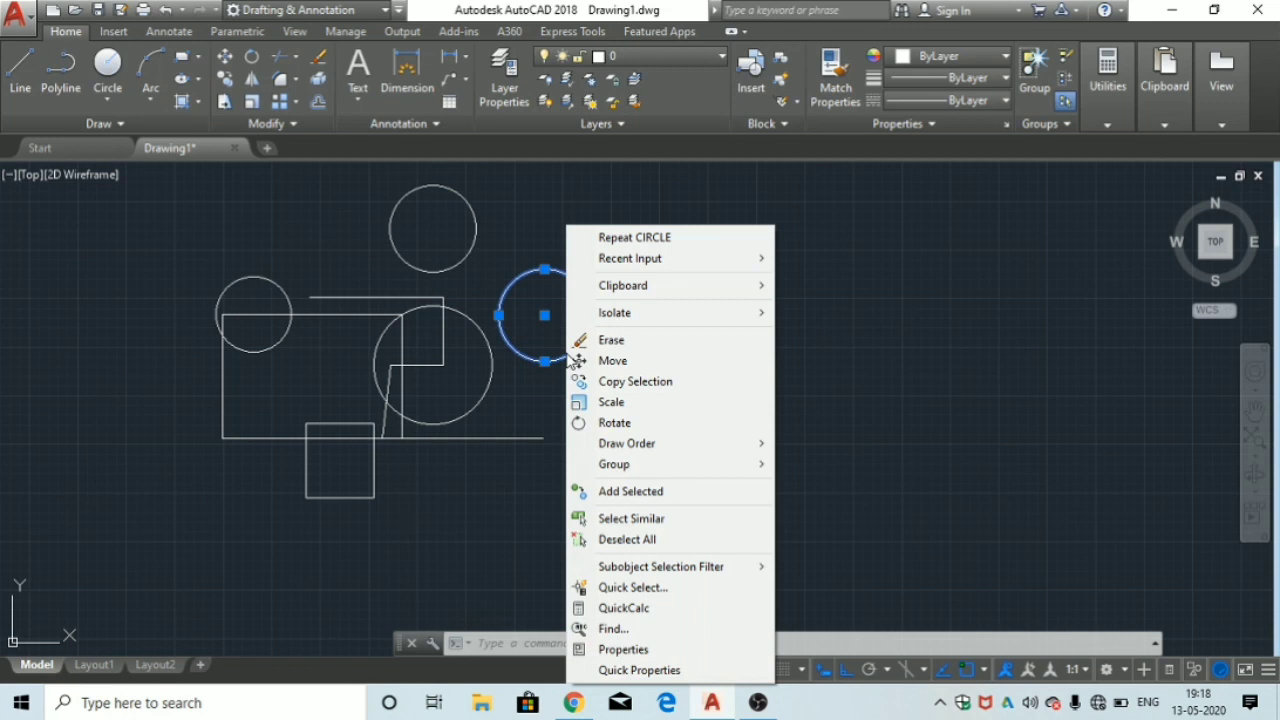
click(640, 520)
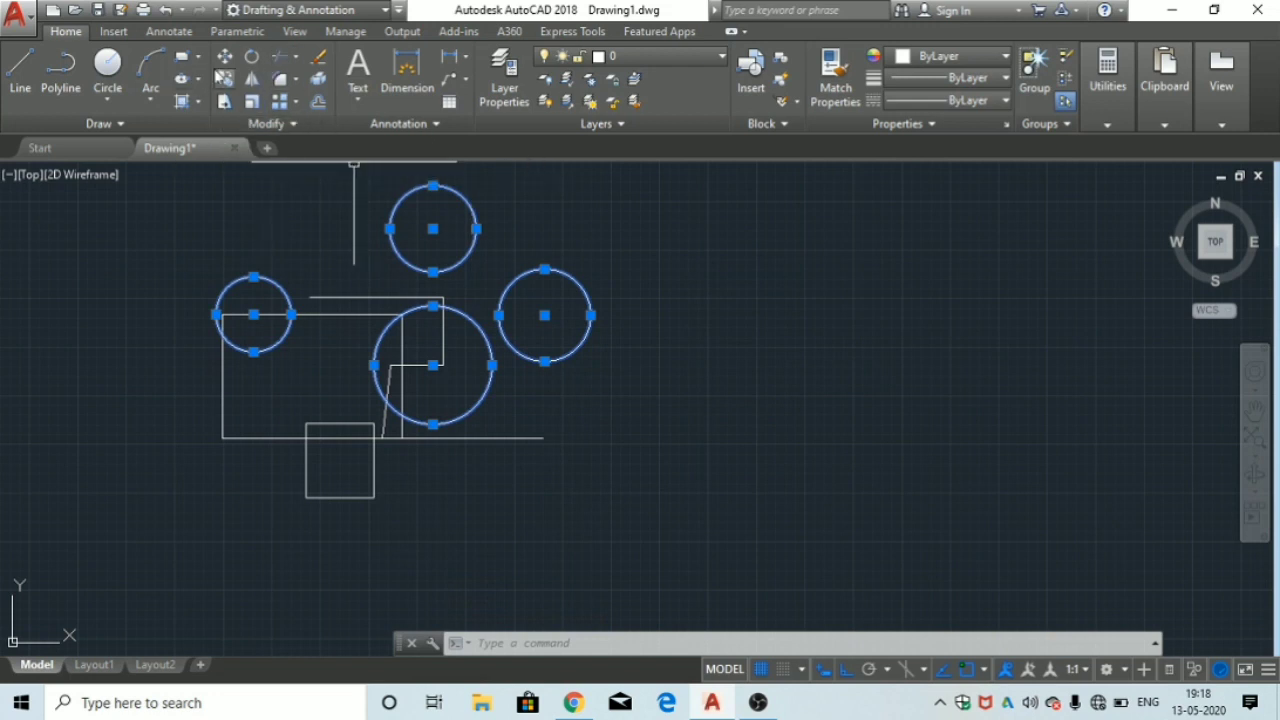
Step: Move the circles right from the top circle's centre, then undo the move
click(224, 57)
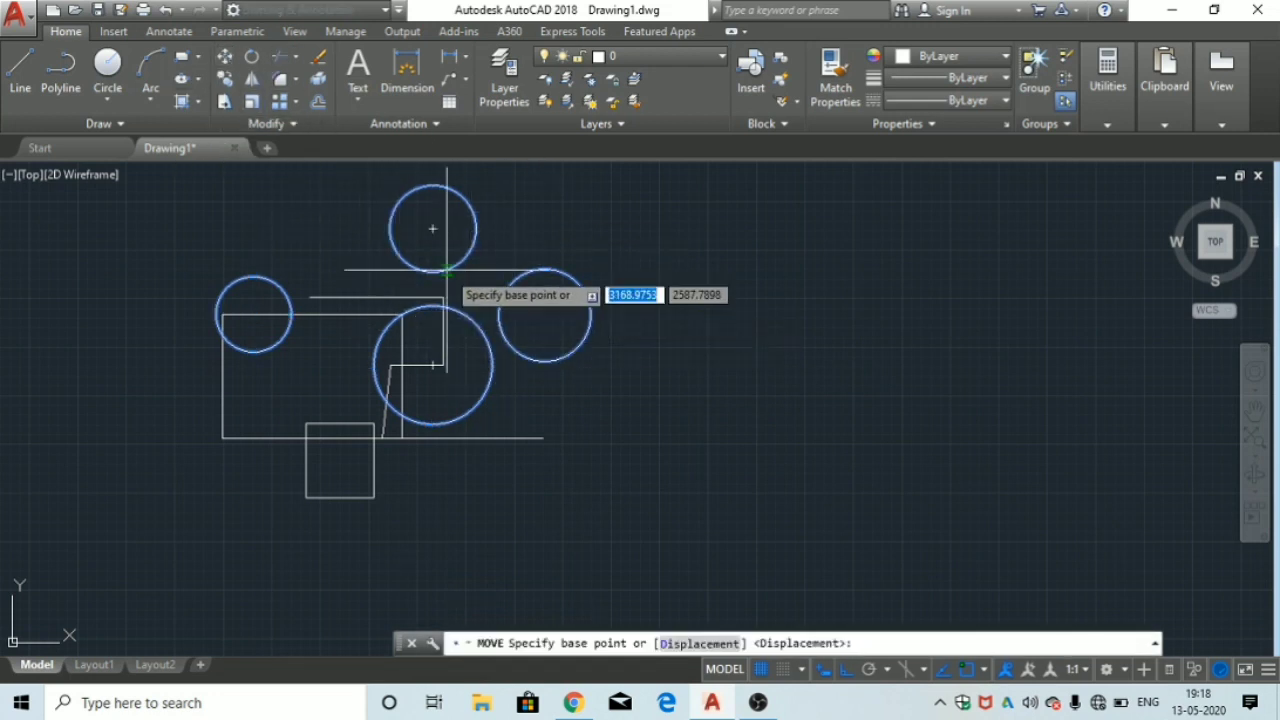
click(433, 229)
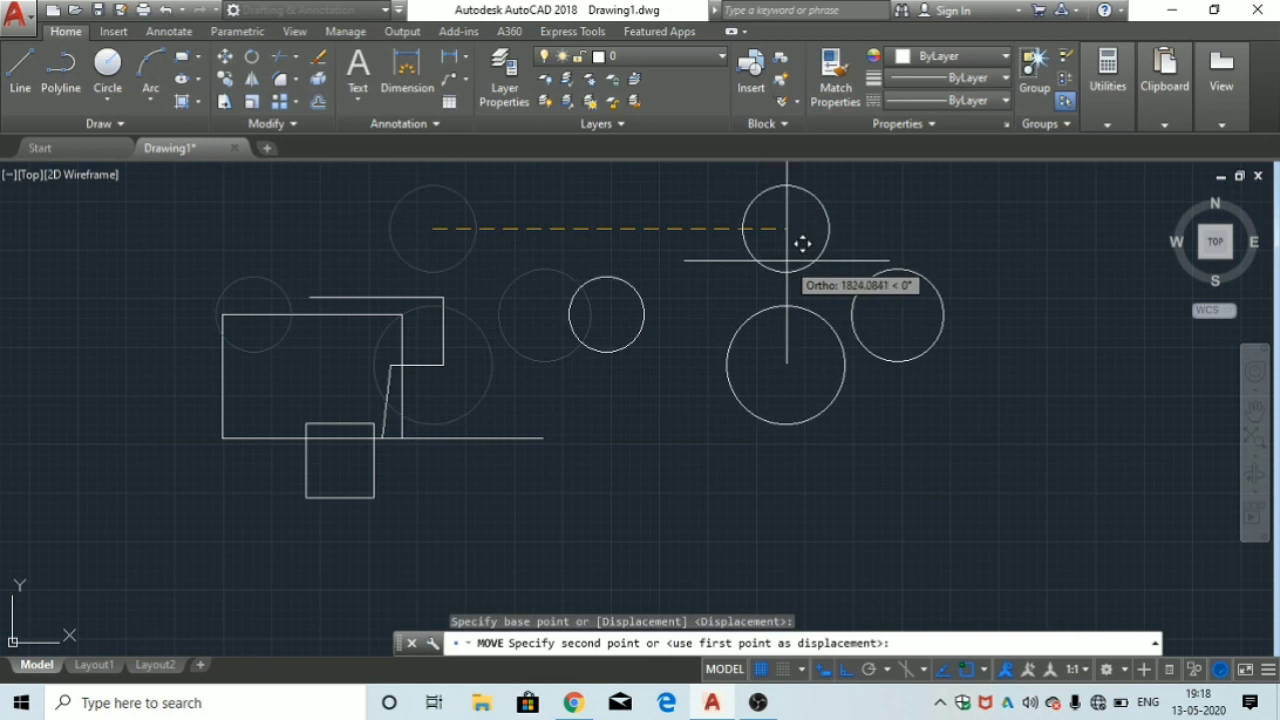
click(862, 286)
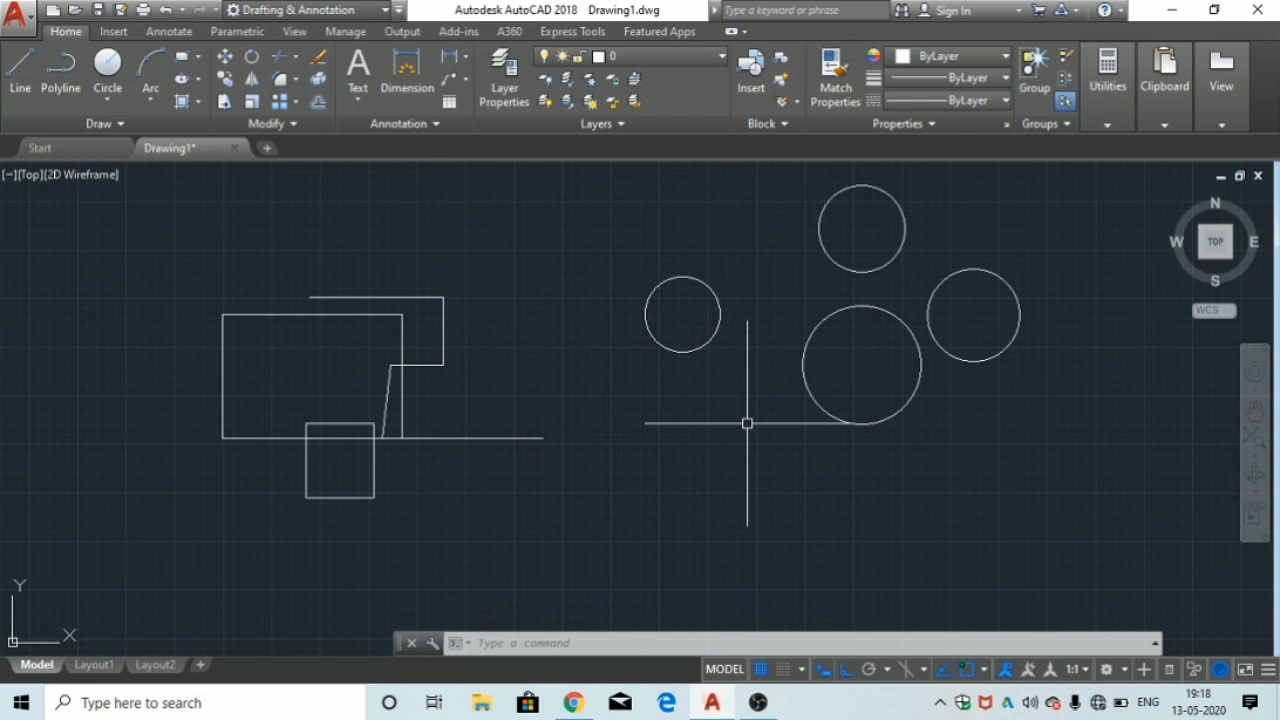
key(ctrl+z)
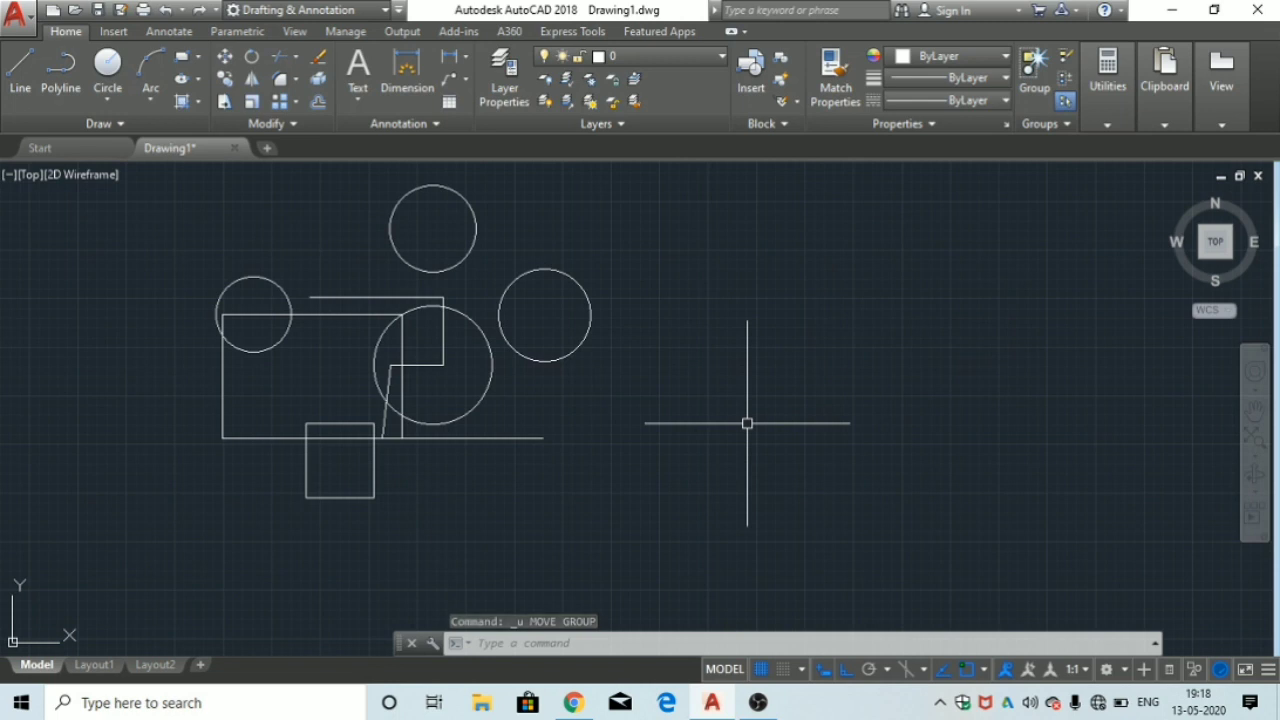
Step: Select all polylines similar to the small square, then clear the selection
click(319, 500)
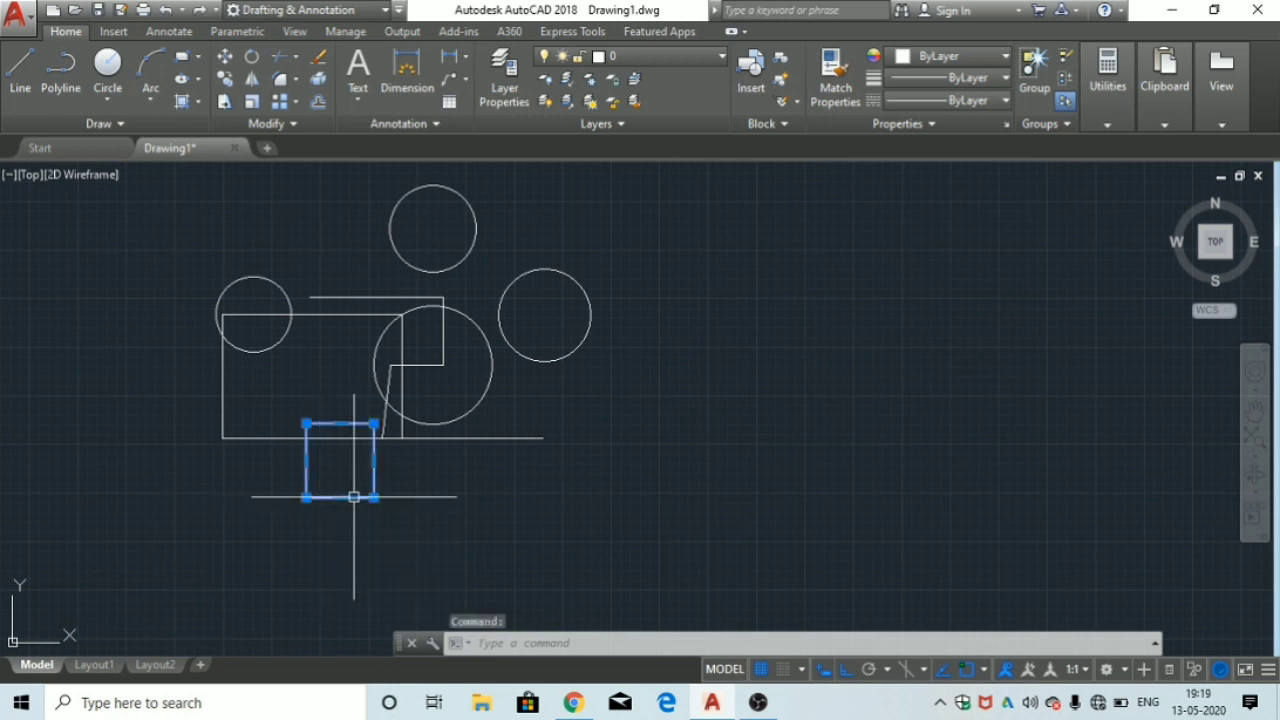
right_click(353, 497)
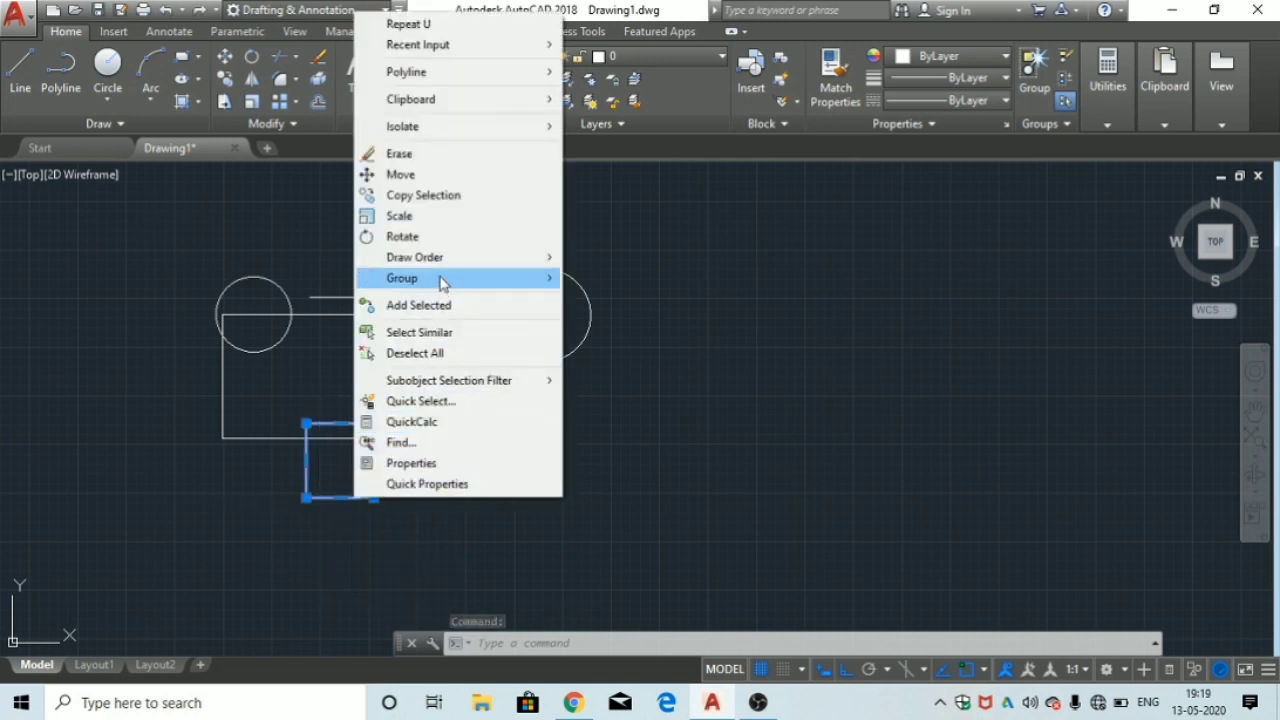
click(443, 332)
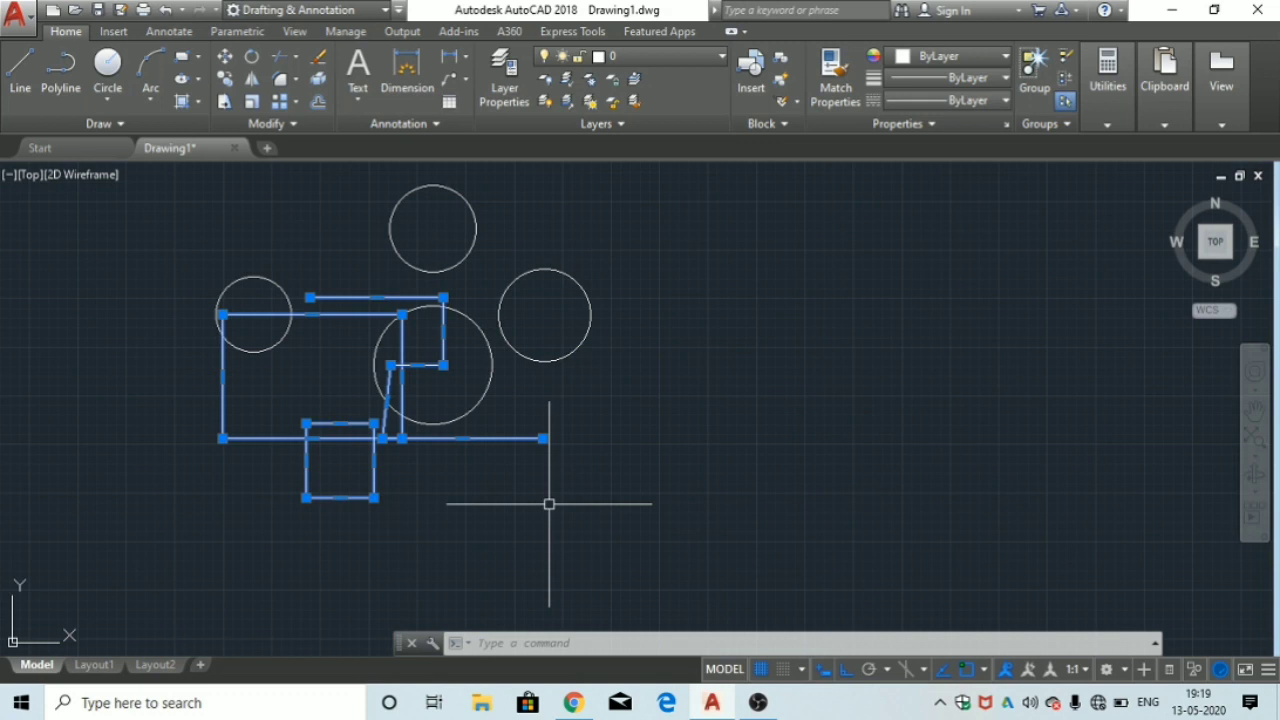
key(Escape)
key(Escape)
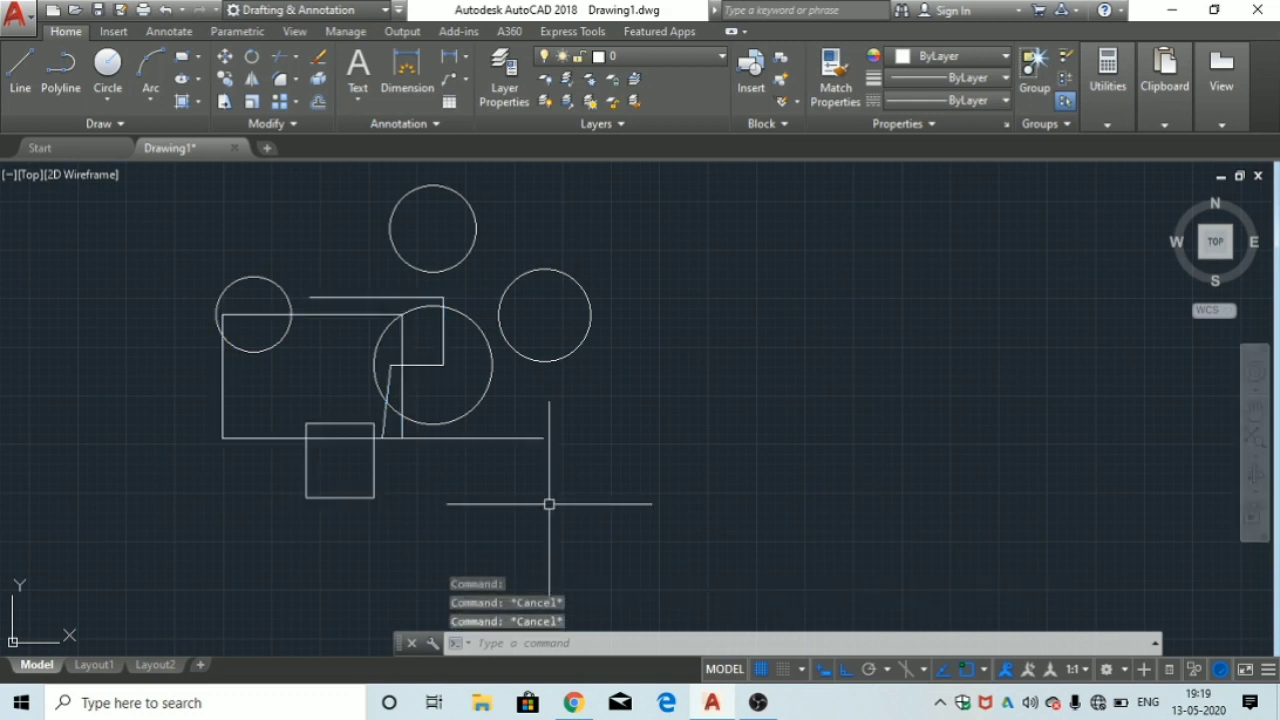
key(Escape)
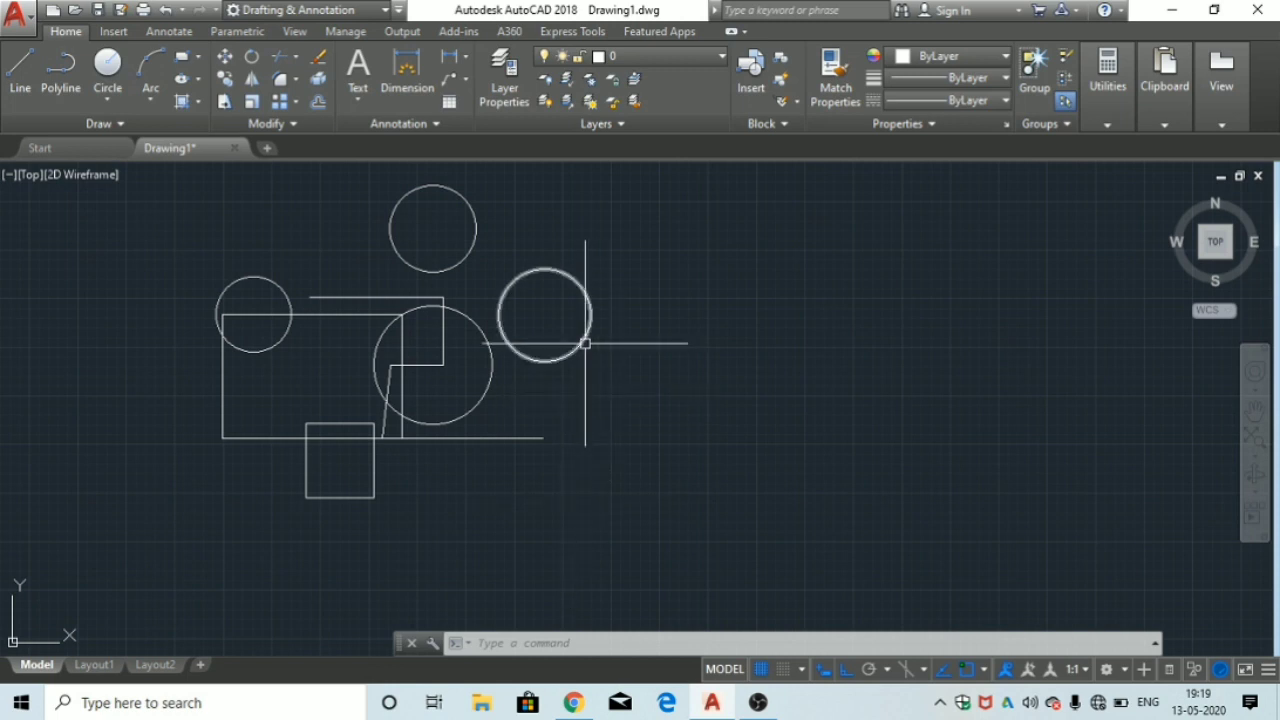
mouse_move(583, 343)
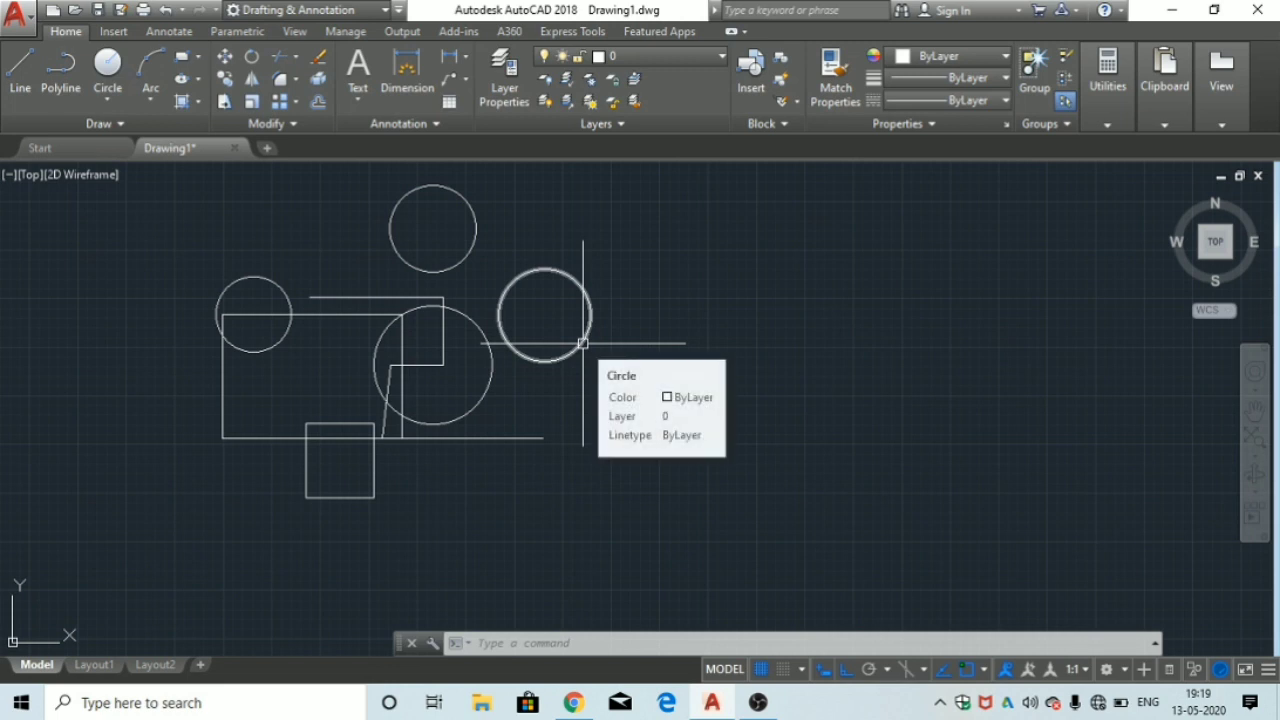
Step: Select the right circle and rectangle, clear them, then reselect the right circle
click(583, 343)
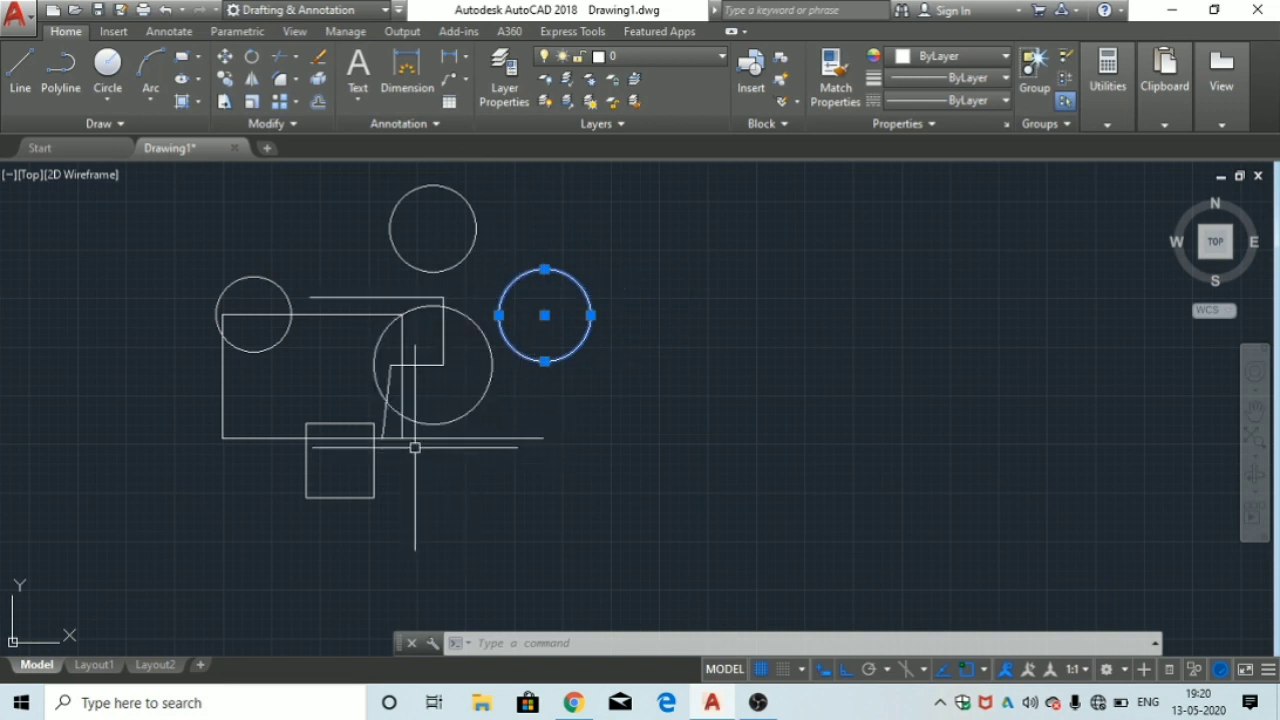
click(314, 313)
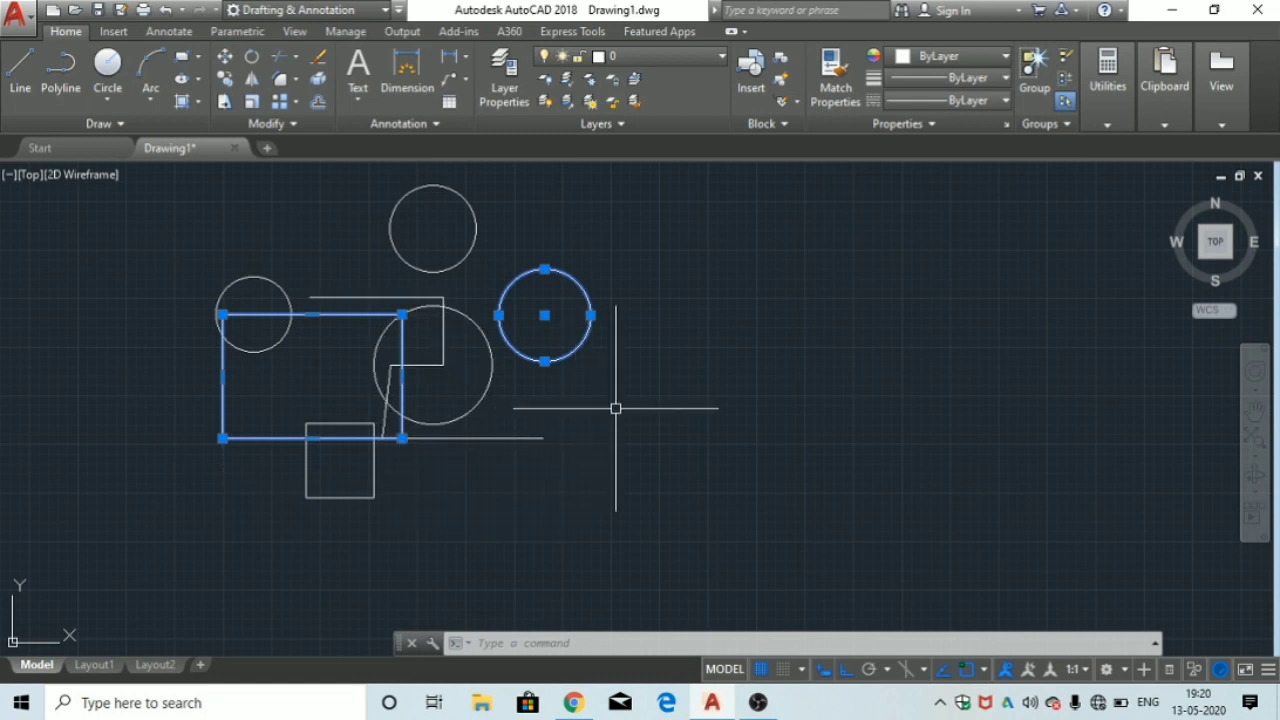
key(Escape)
key(Escape)
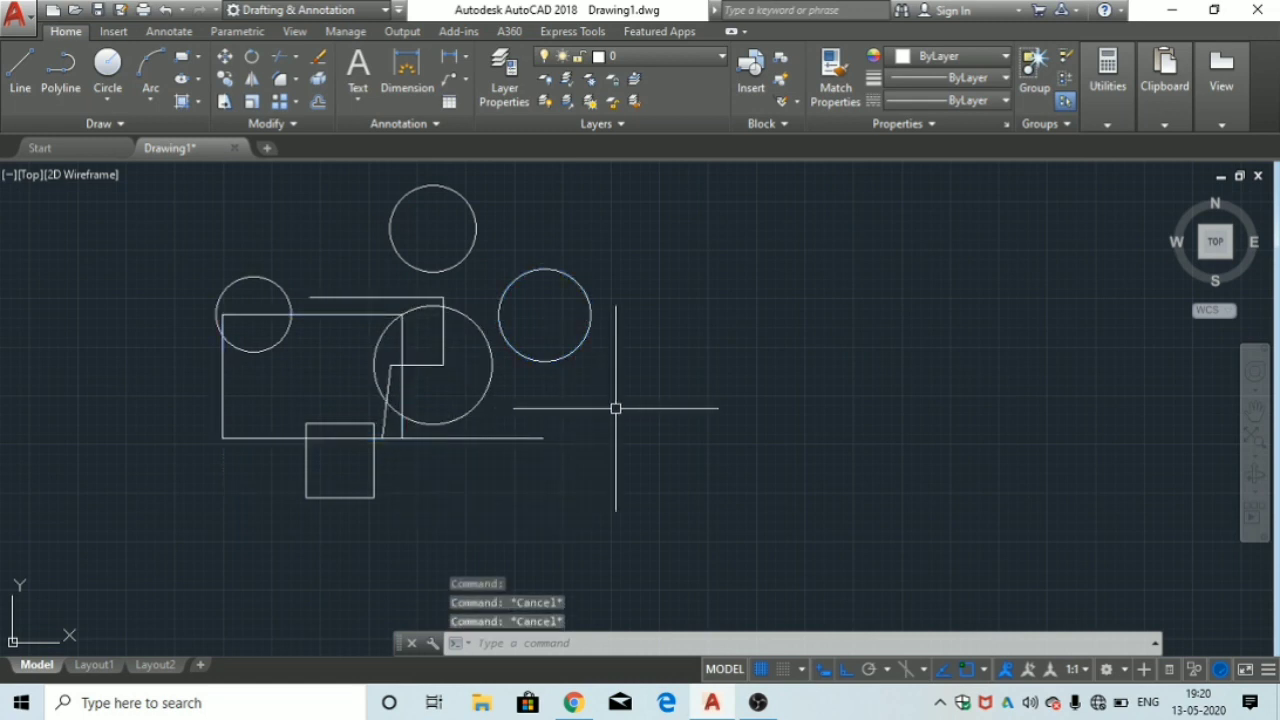
click(588, 302)
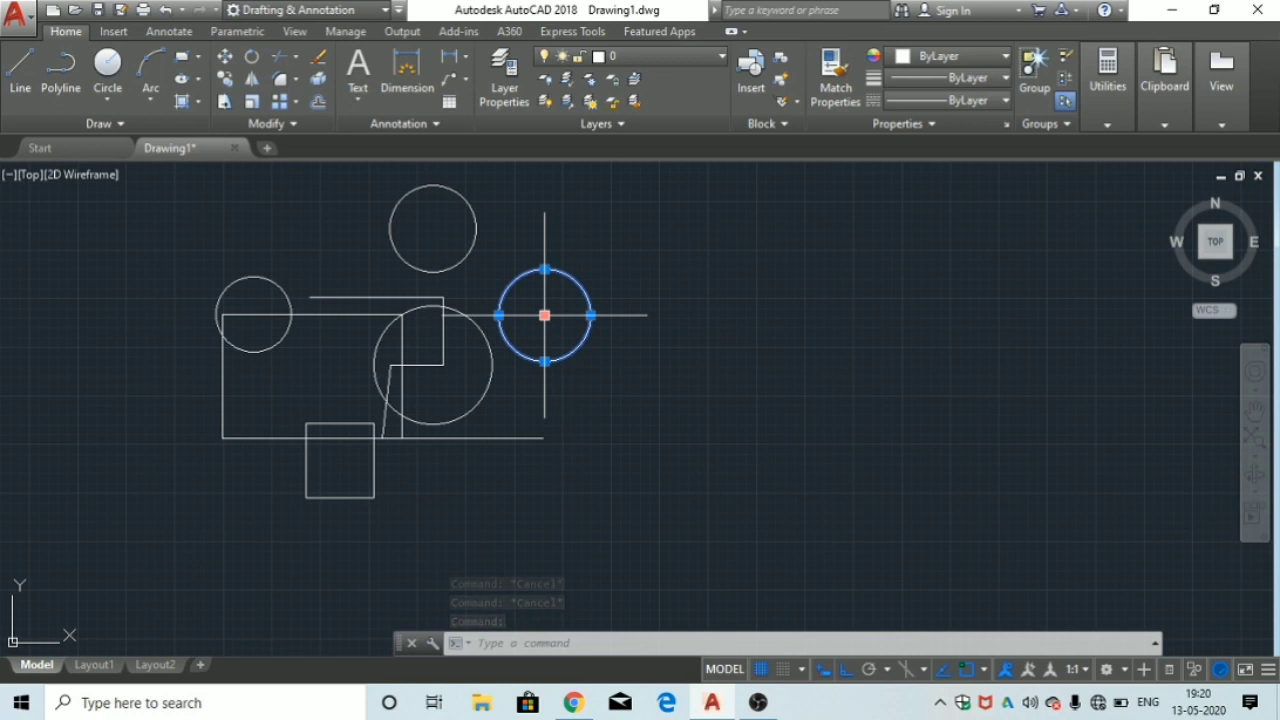
Step: Shift the right circle rightward by its centre grip, then grip-stretch its radius to a larger final size
click(544, 315)
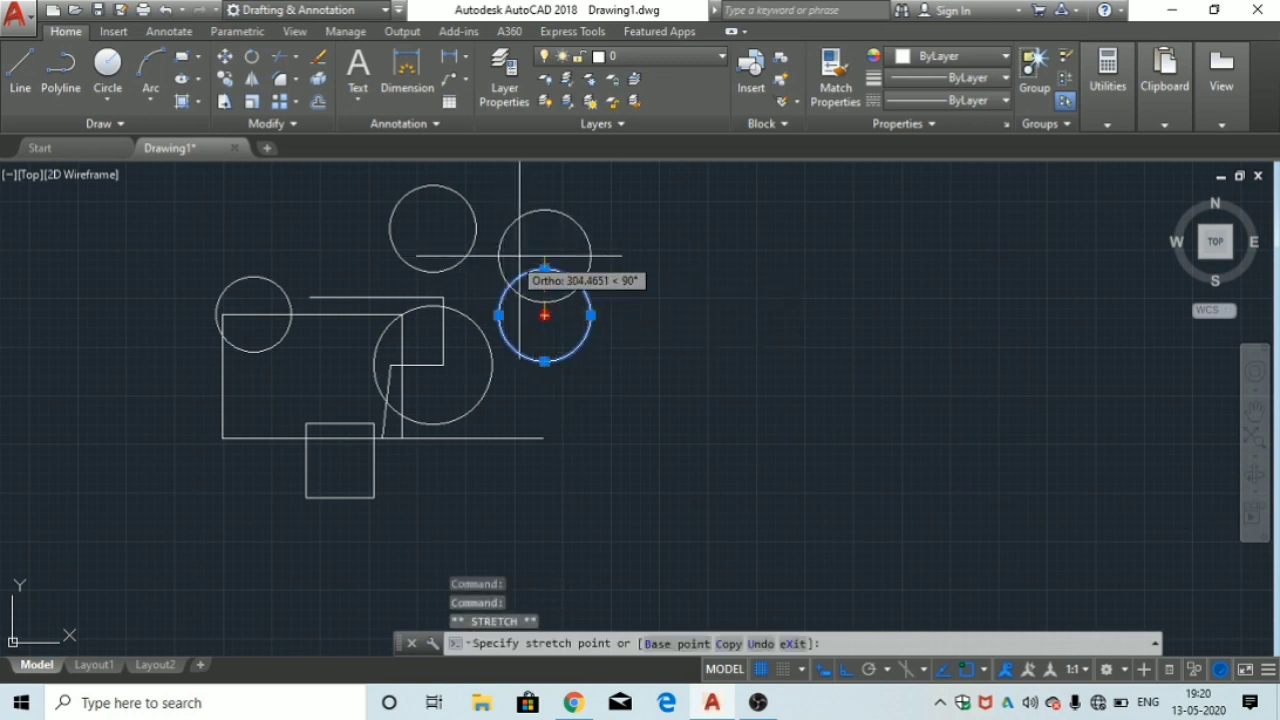
click(703, 300)
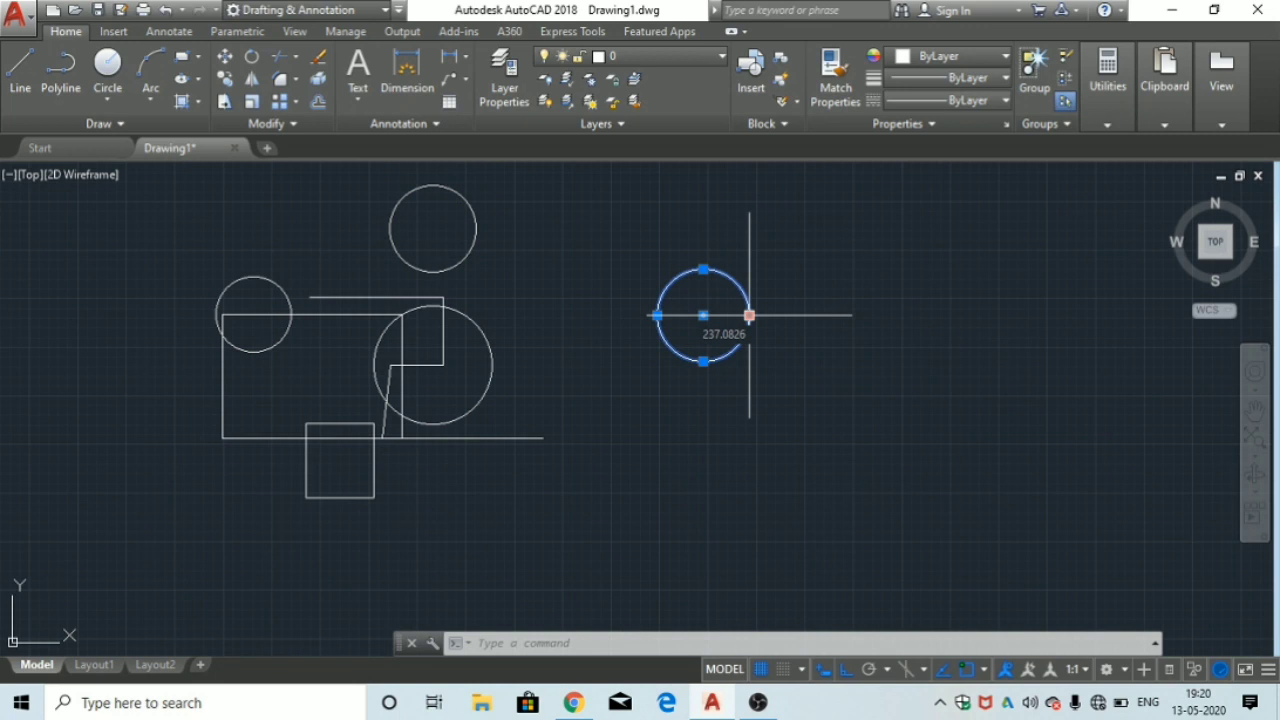
click(749, 315)
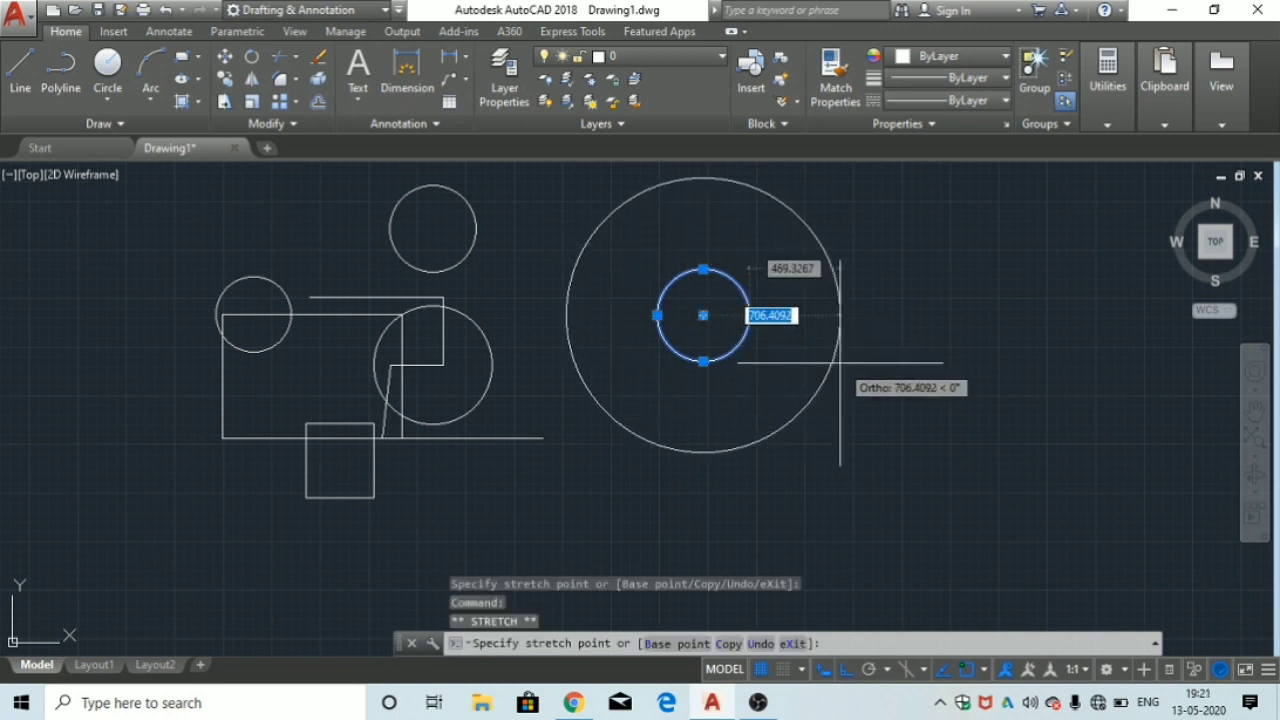
click(783, 361)
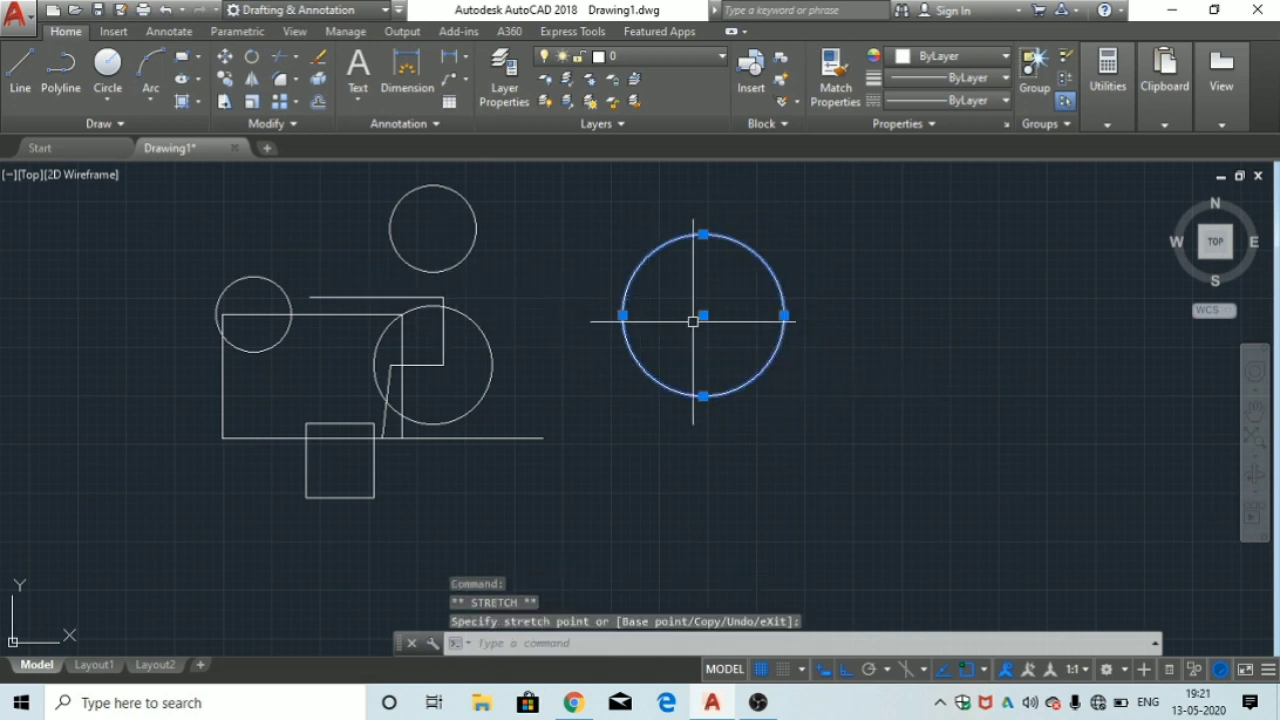
click(622, 315)
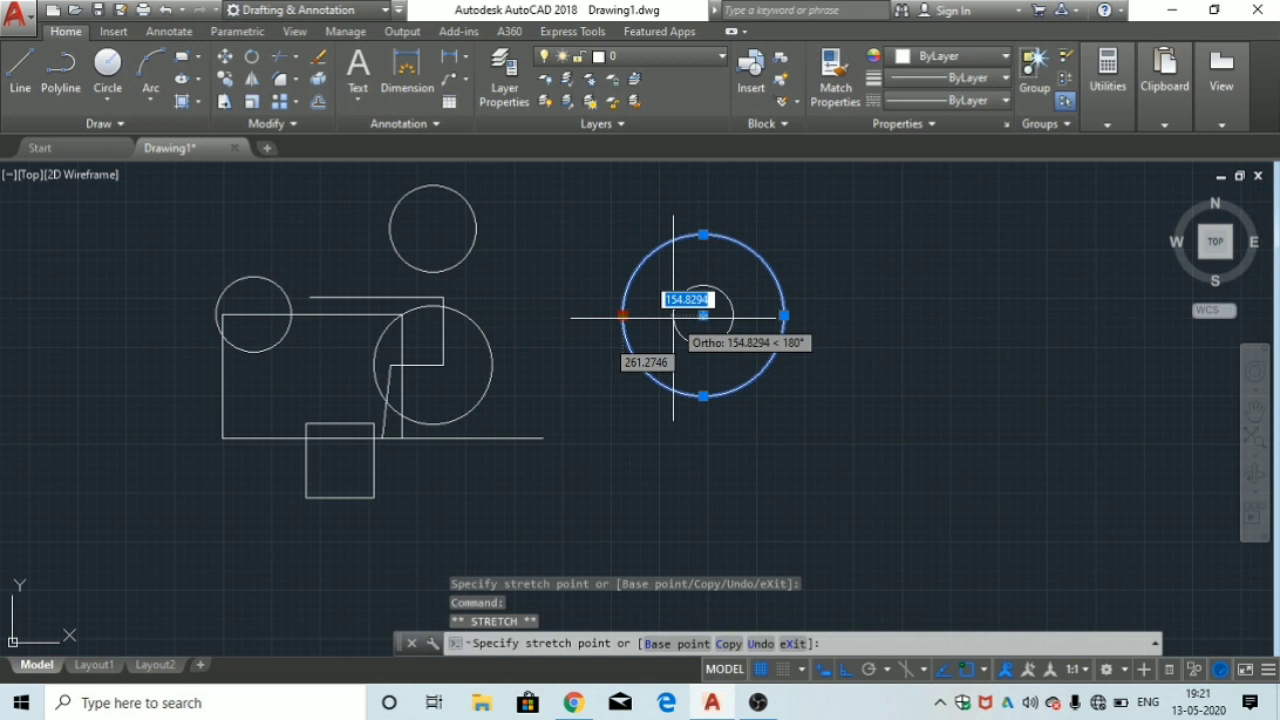
click(673, 318)
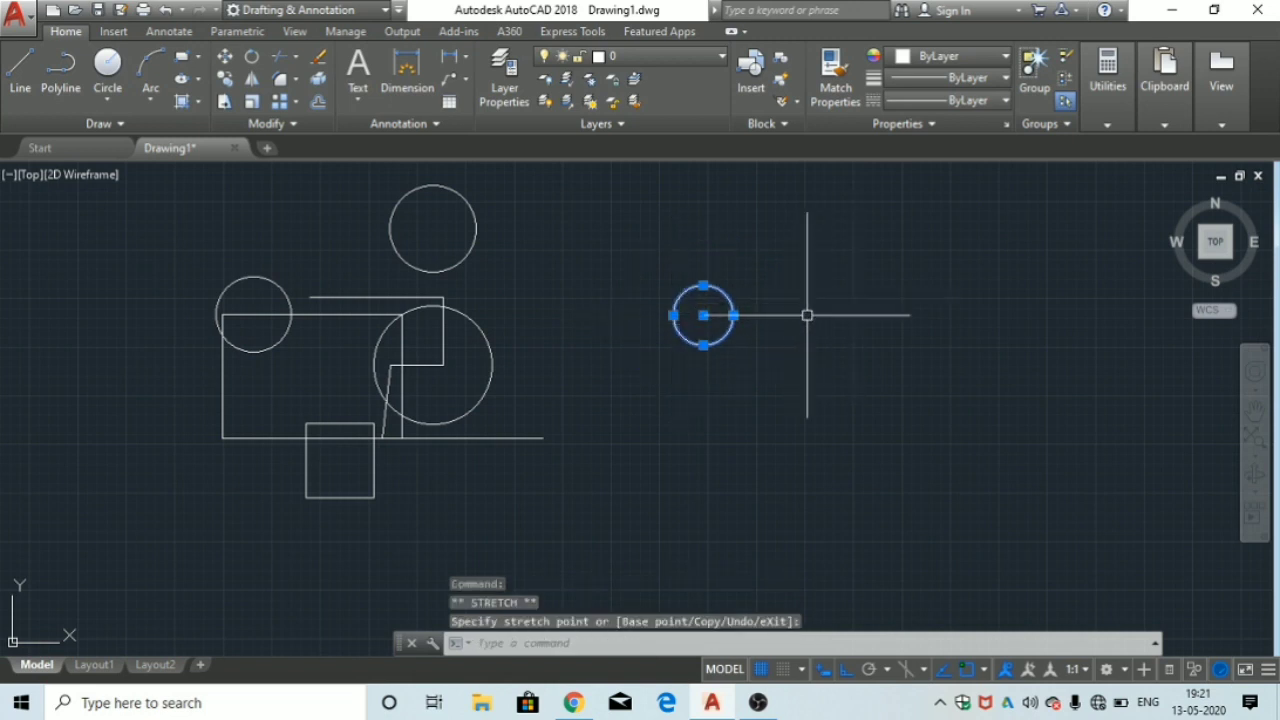
click(733, 315)
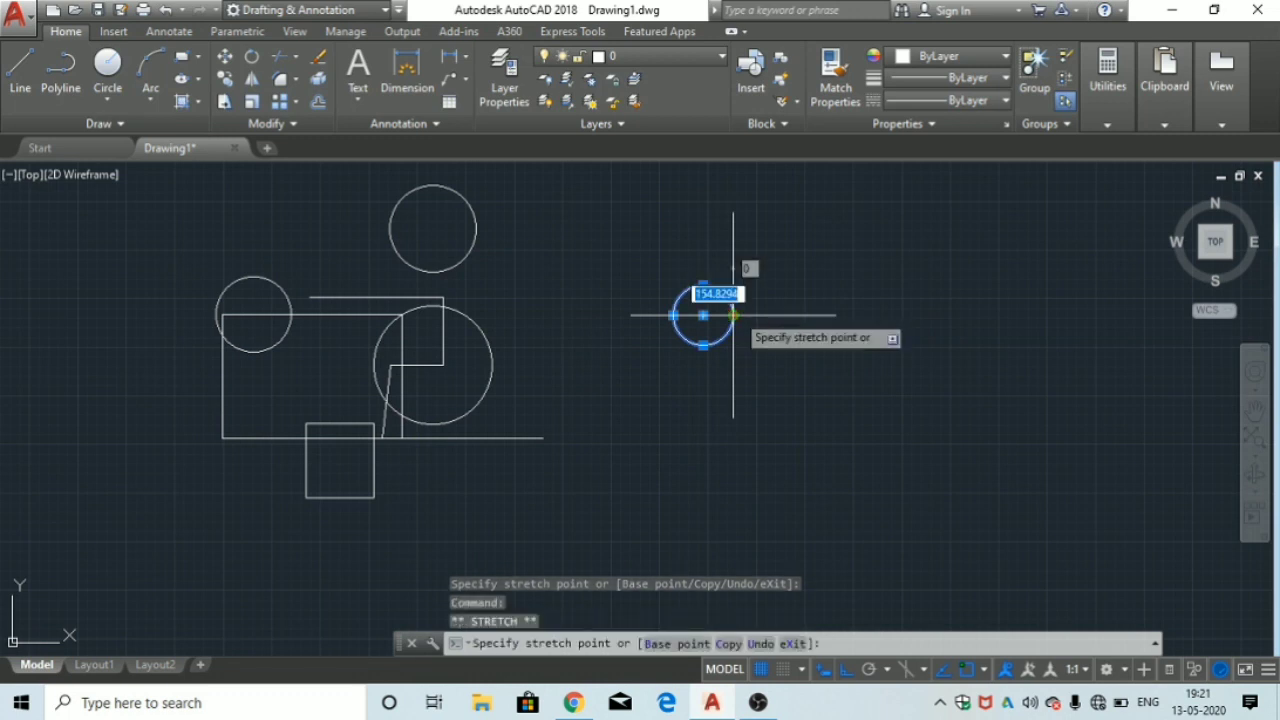
click(794, 400)
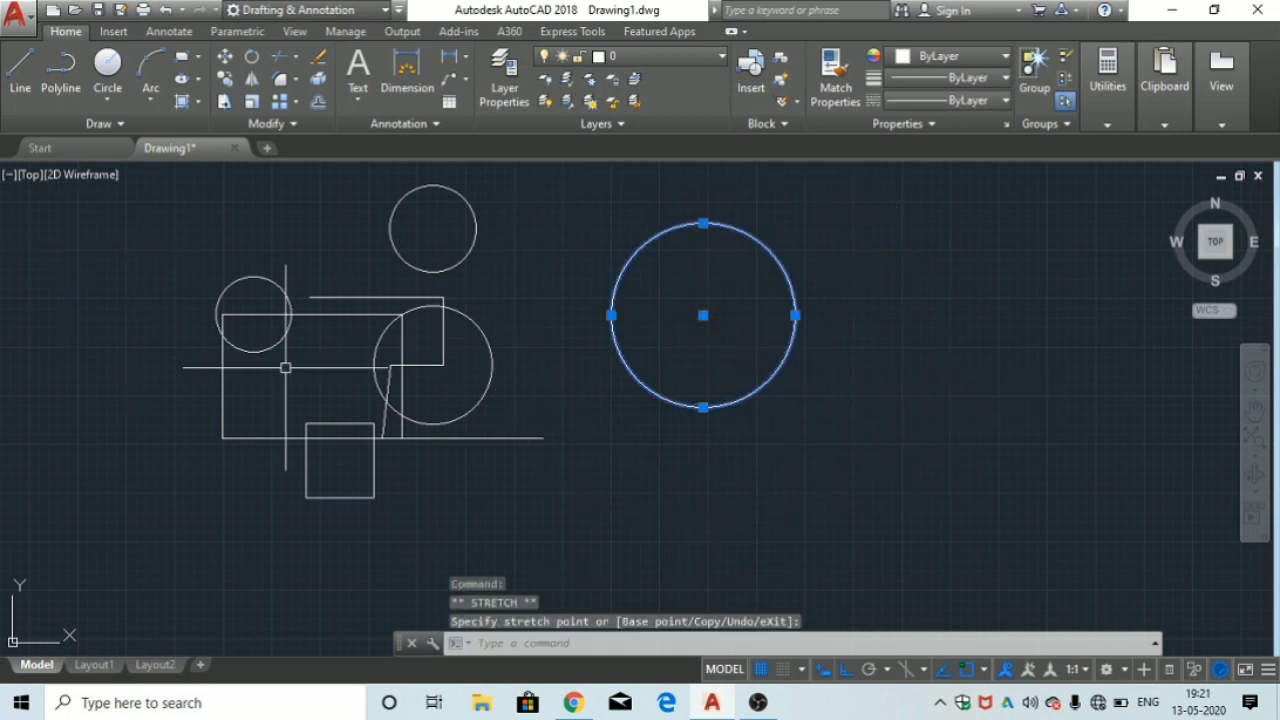
key(Escape)
key(Escape)
key(Escape)
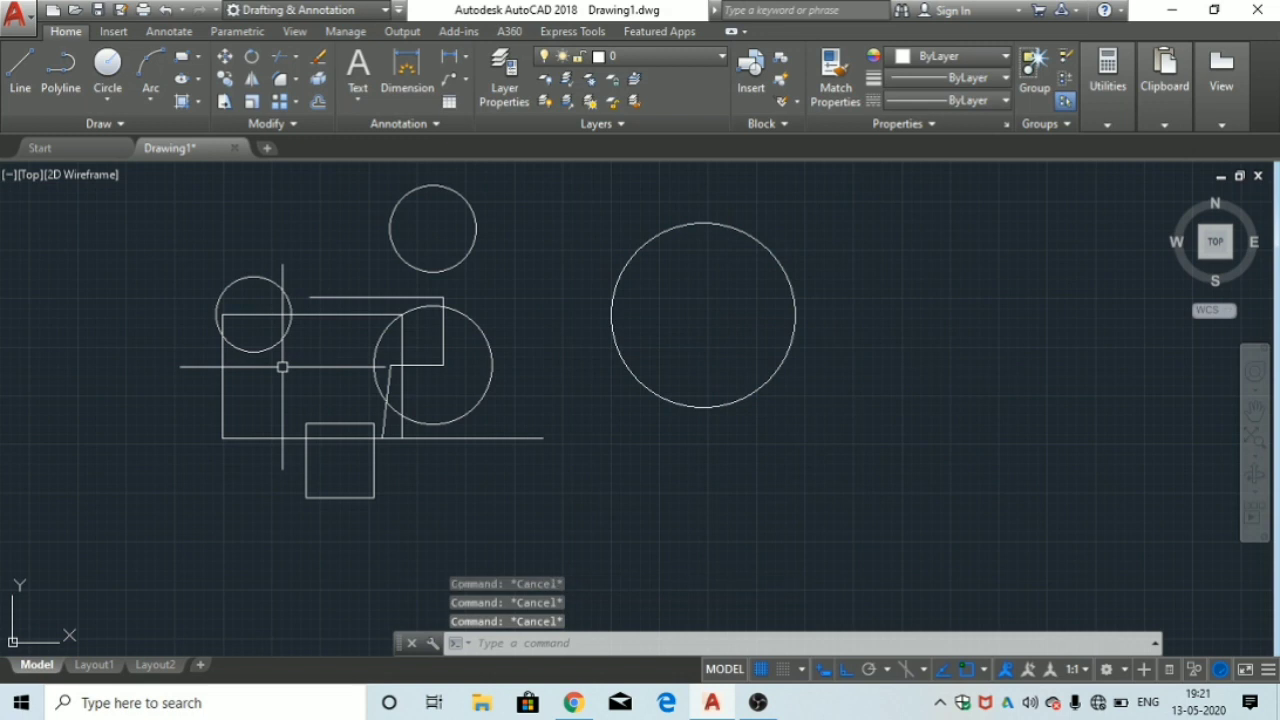
click(257, 438)
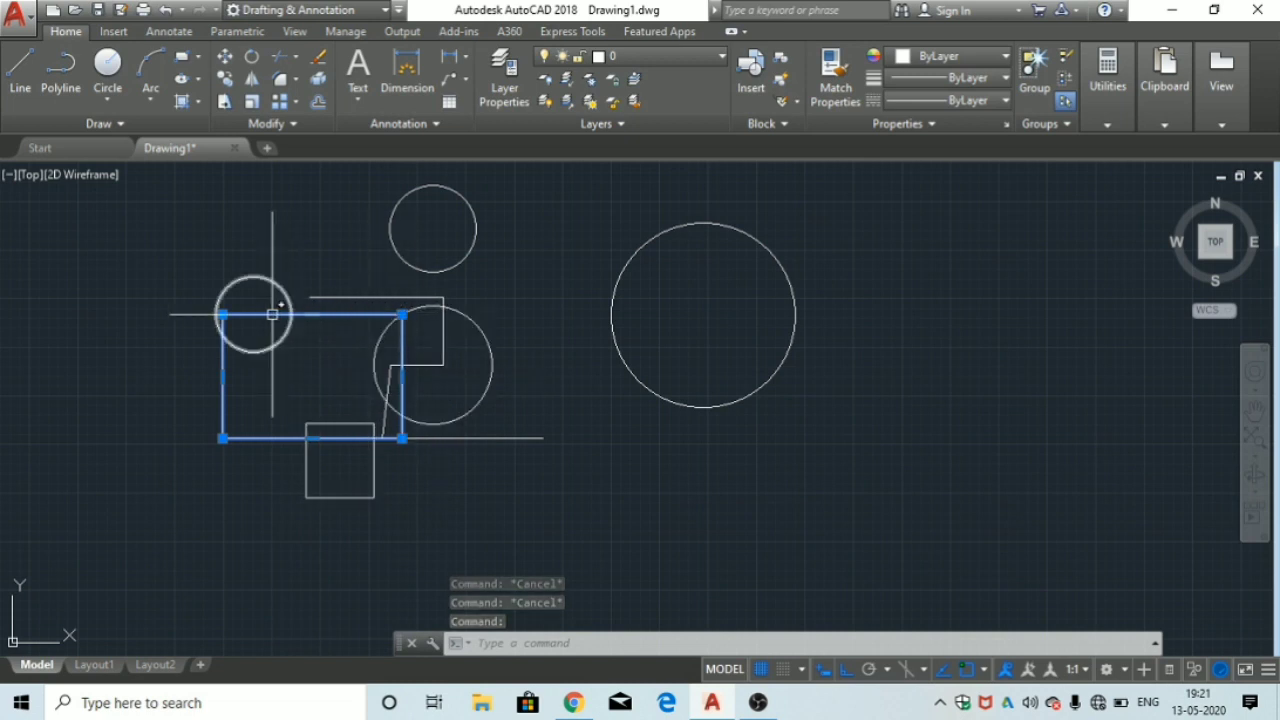
mouse_move(401, 438)
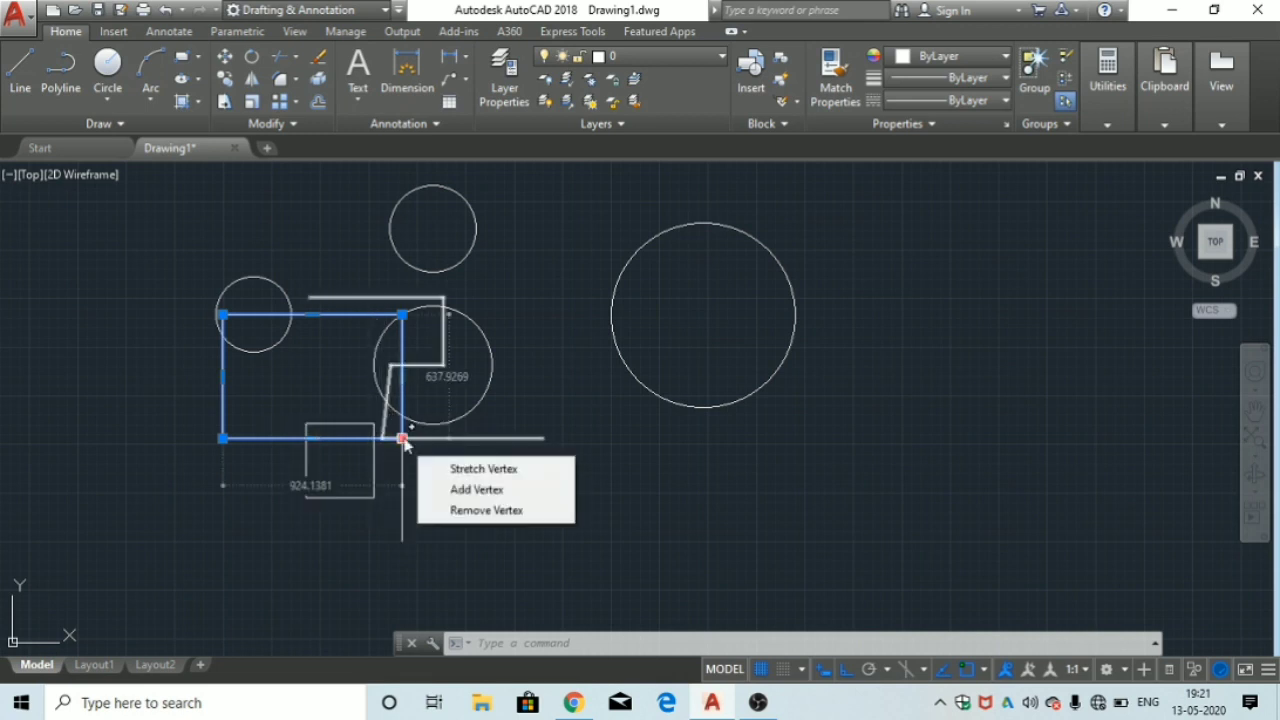
right_click(404, 443)
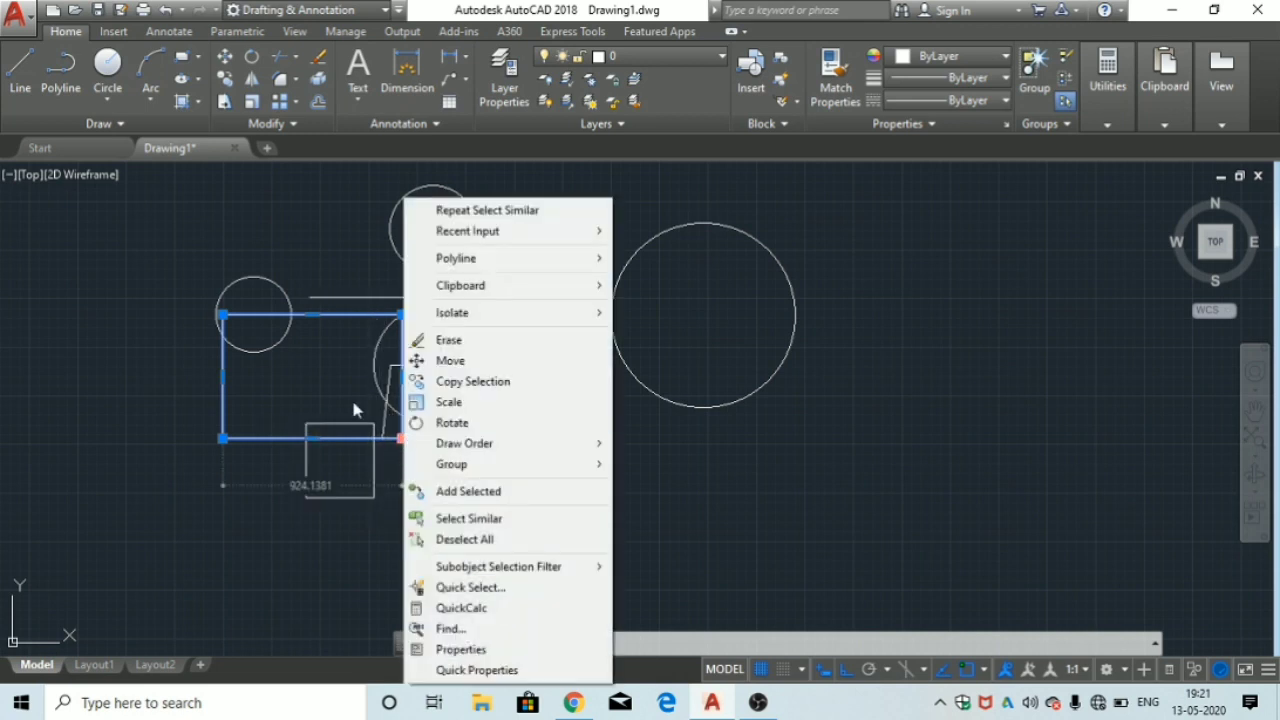
key(Escape)
key(Escape)
key(Escape)
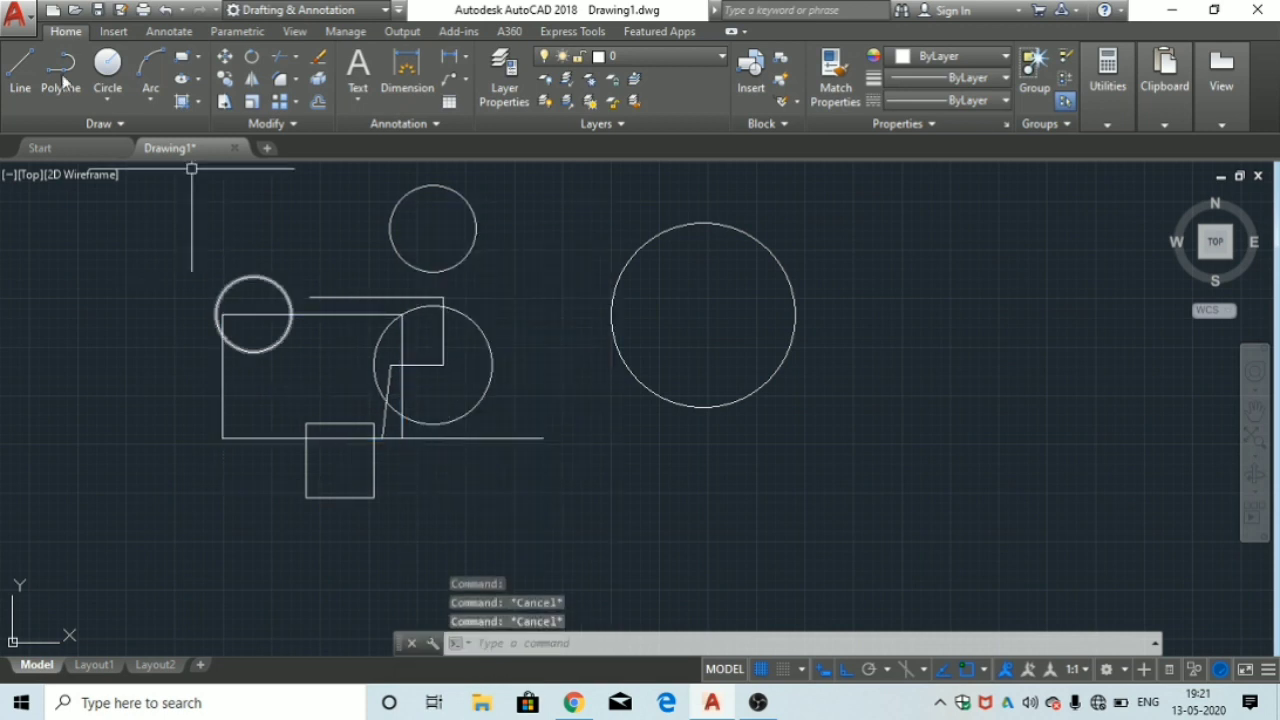
Step: Draw the box's top edge and right side below the large circle, then select its bottom line
click(19, 77)
click(572, 410)
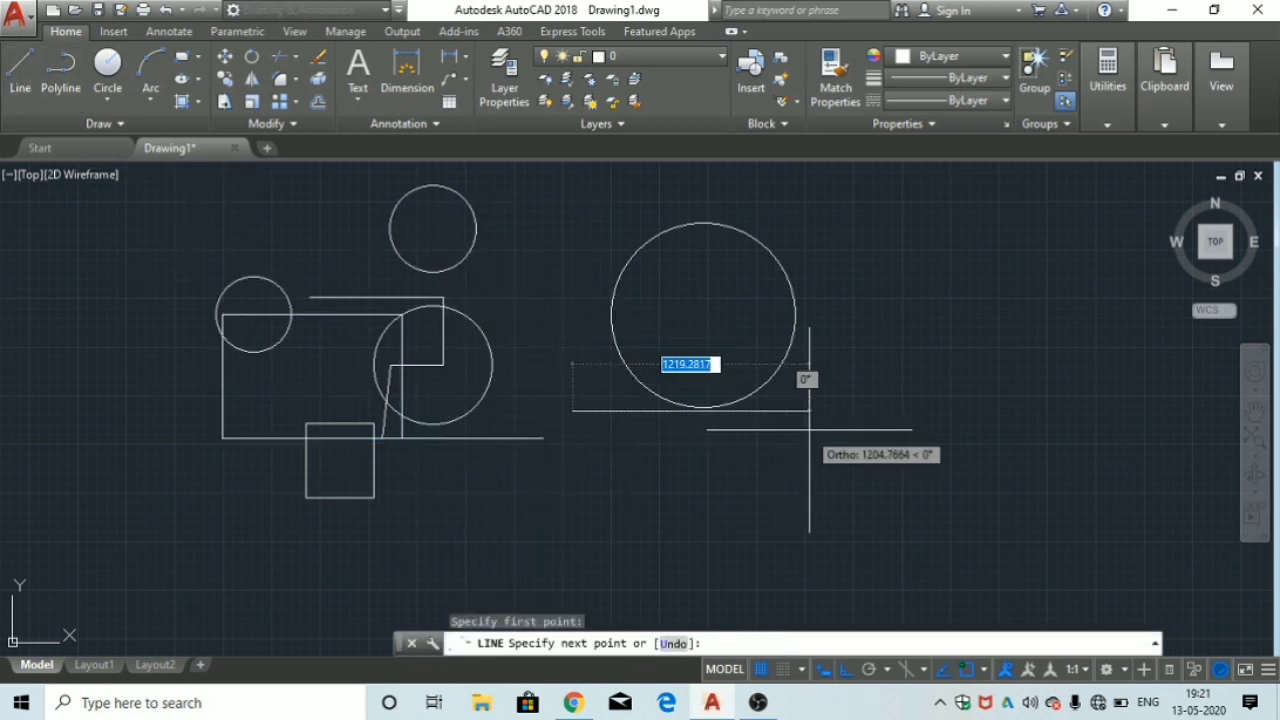
click(812, 410)
click(811, 510)
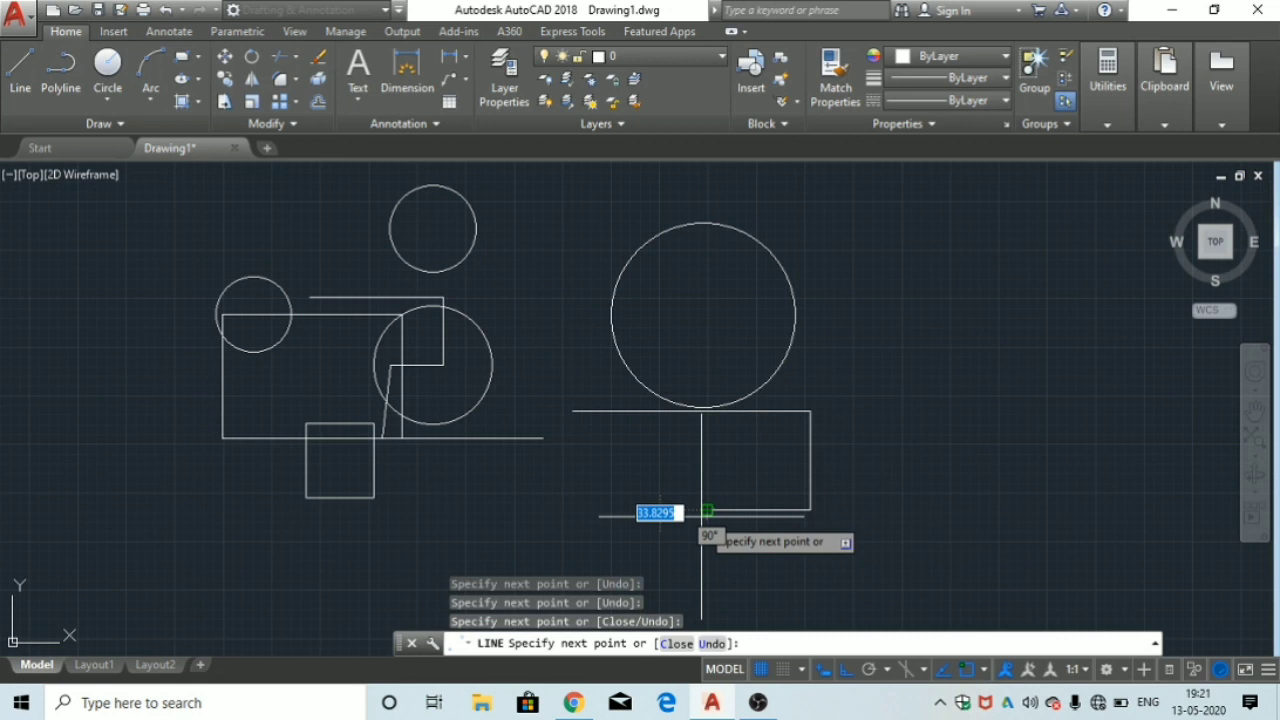
key(Escape)
key(Escape)
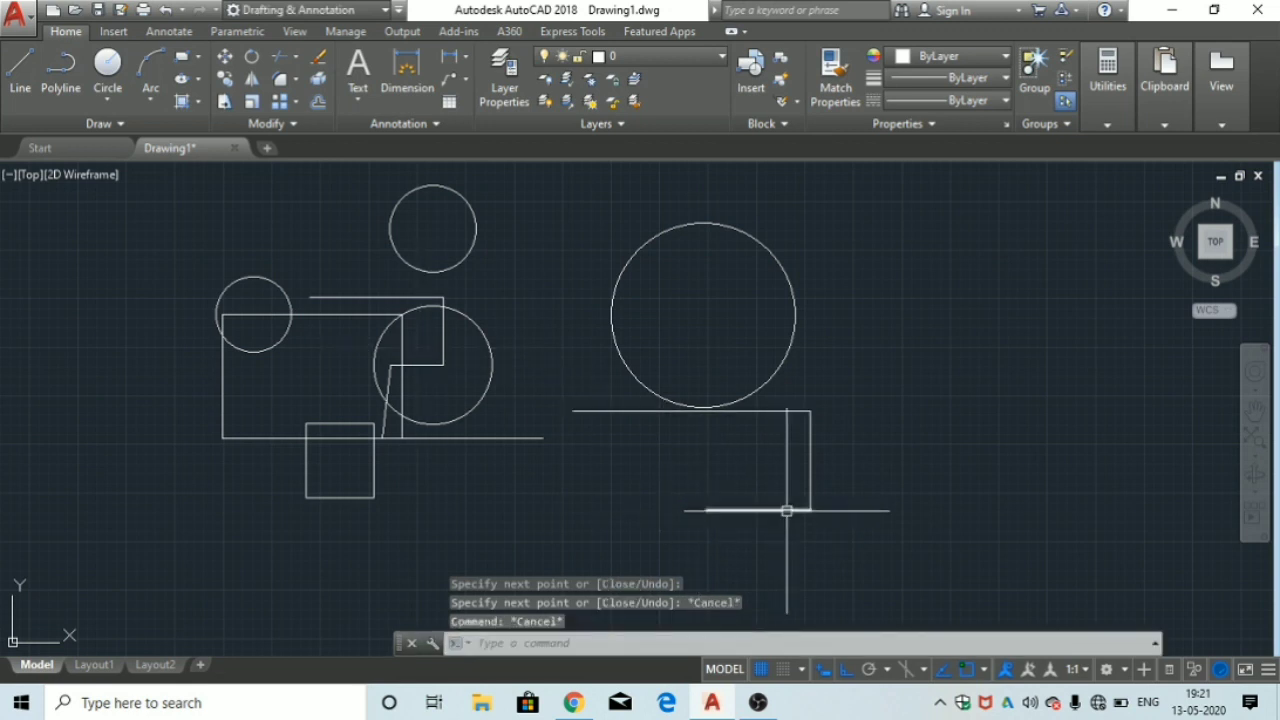
click(708, 510)
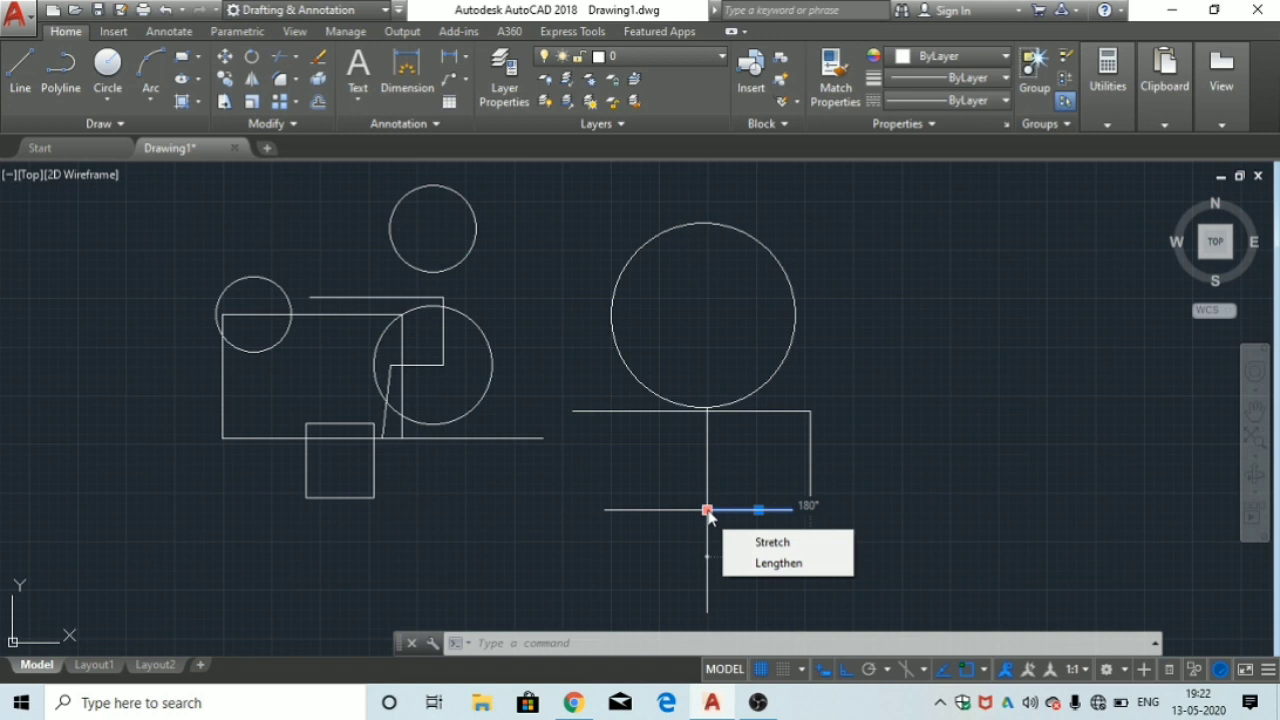
Step: Stretch the bottom line's left endpoint farther left, beyond the top line's left end
click(707, 510)
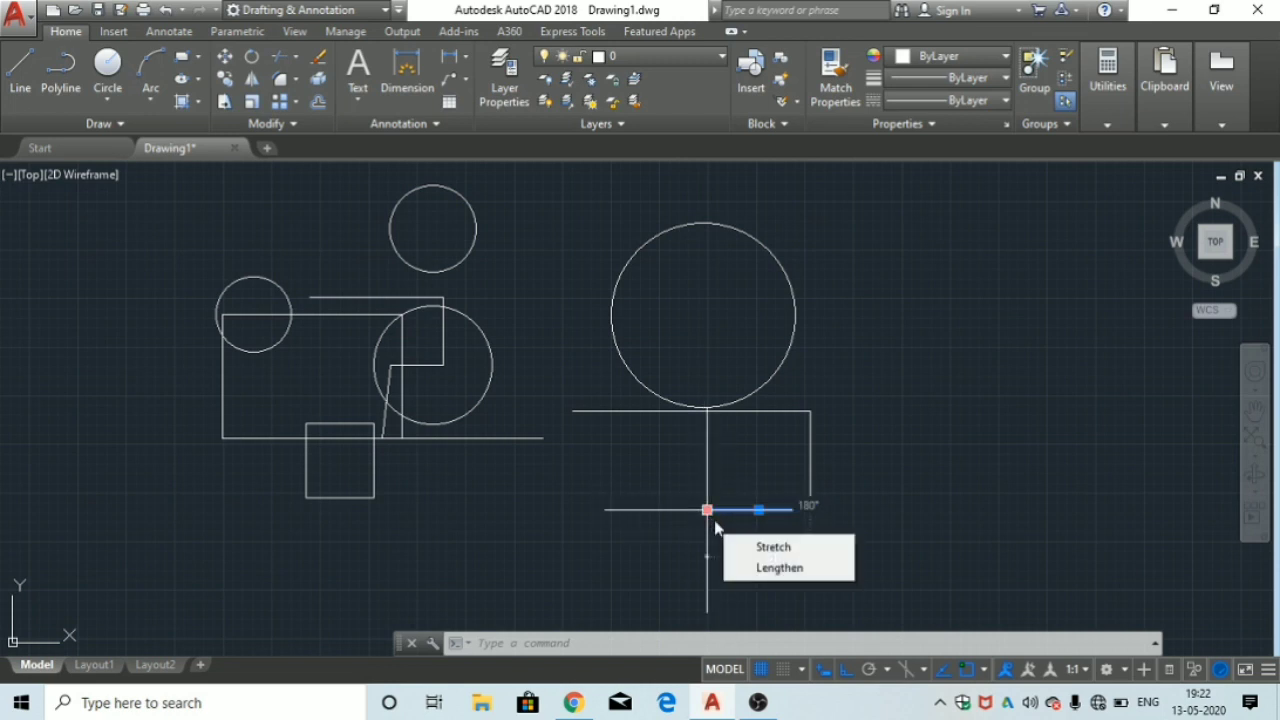
click(773, 547)
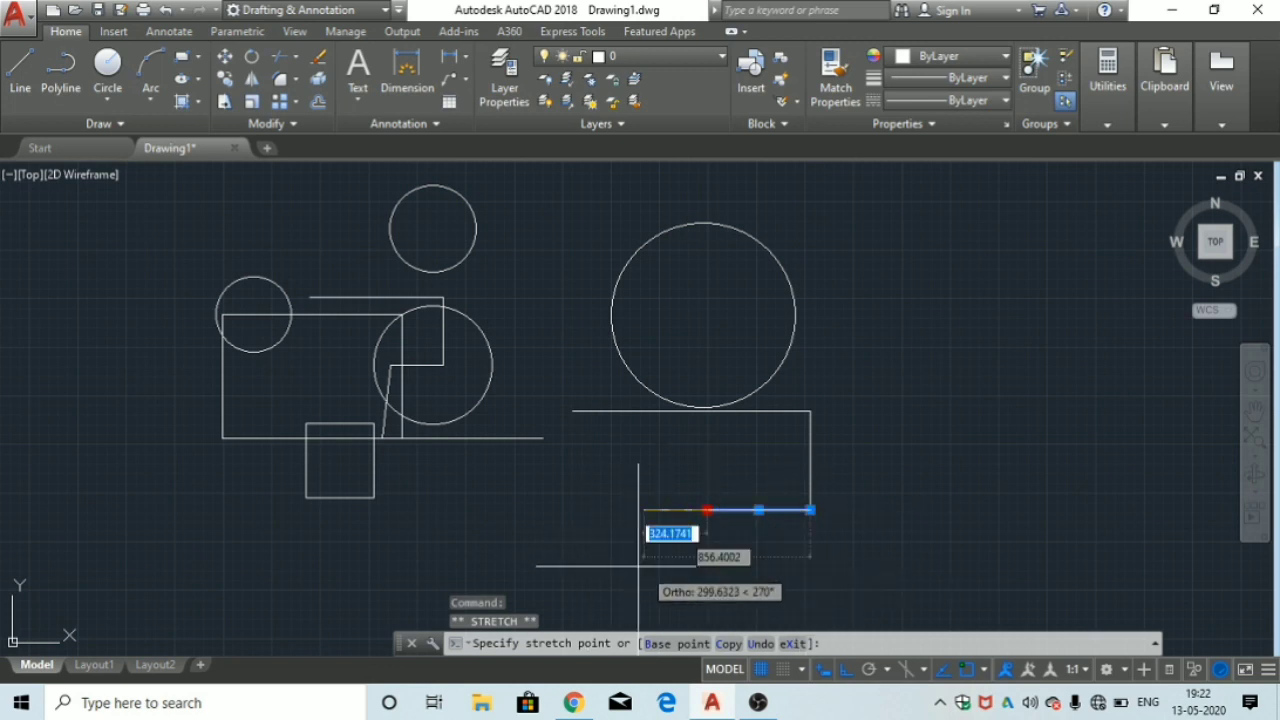
click(543, 518)
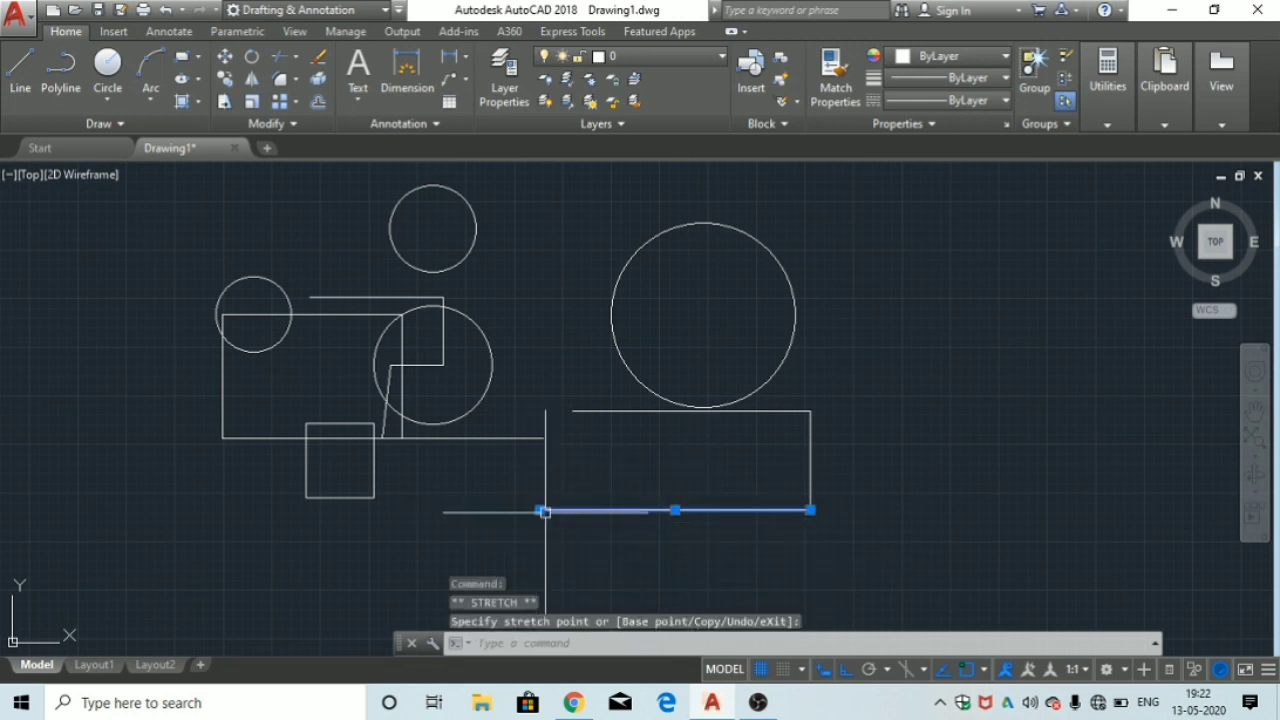
key(Escape)
key(Escape)
key(Escape)
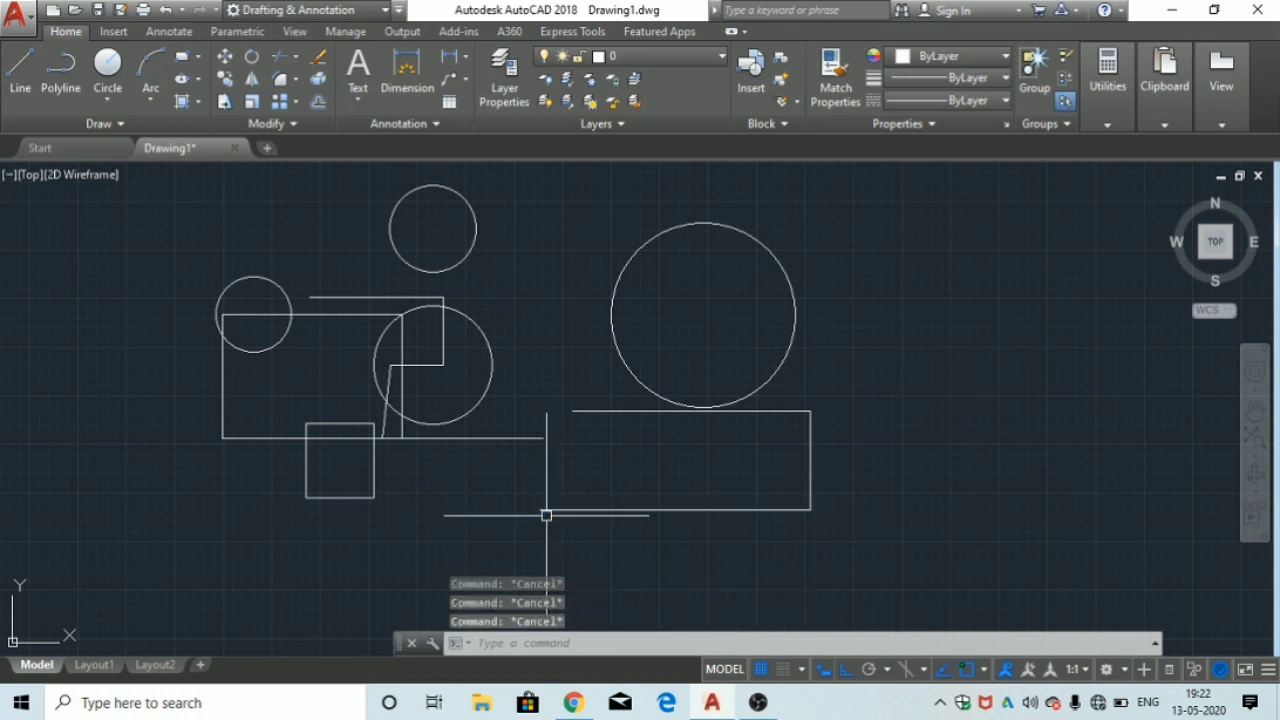
Step: With Ortho off, draw a diagonal line rising to the upper right beside the open box
click(20, 70)
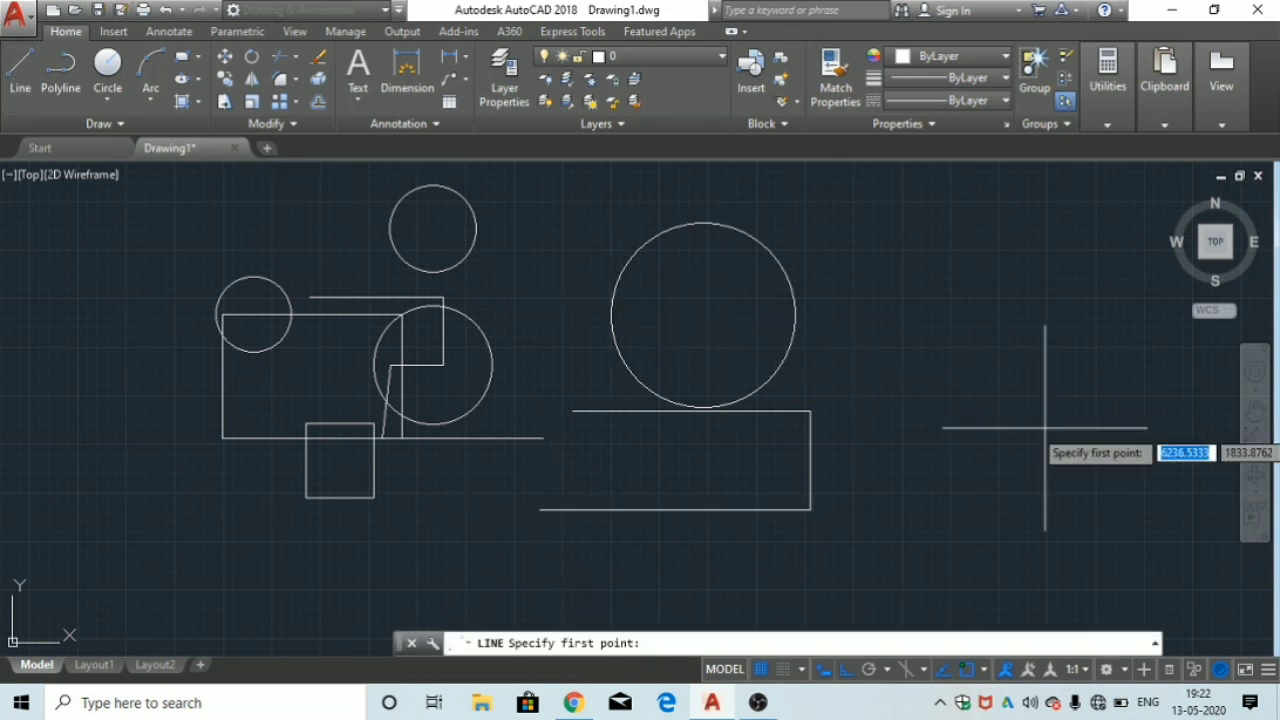
click(903, 519)
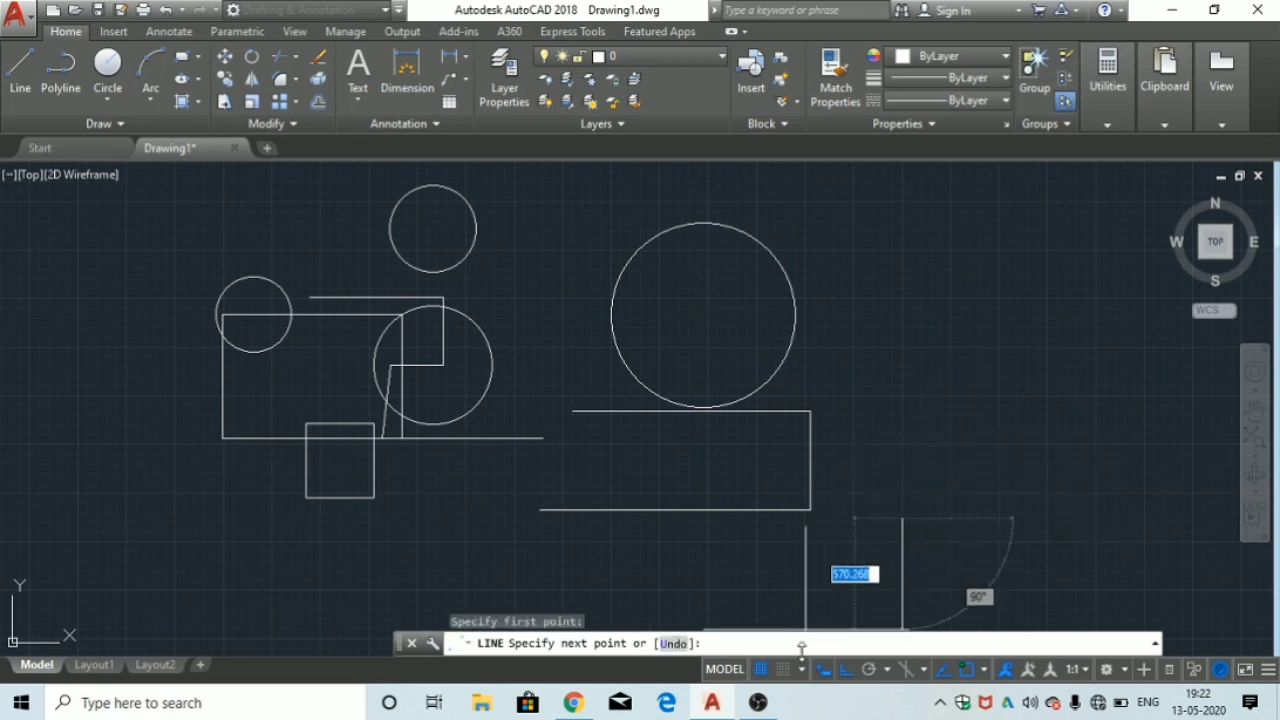
click(843, 672)
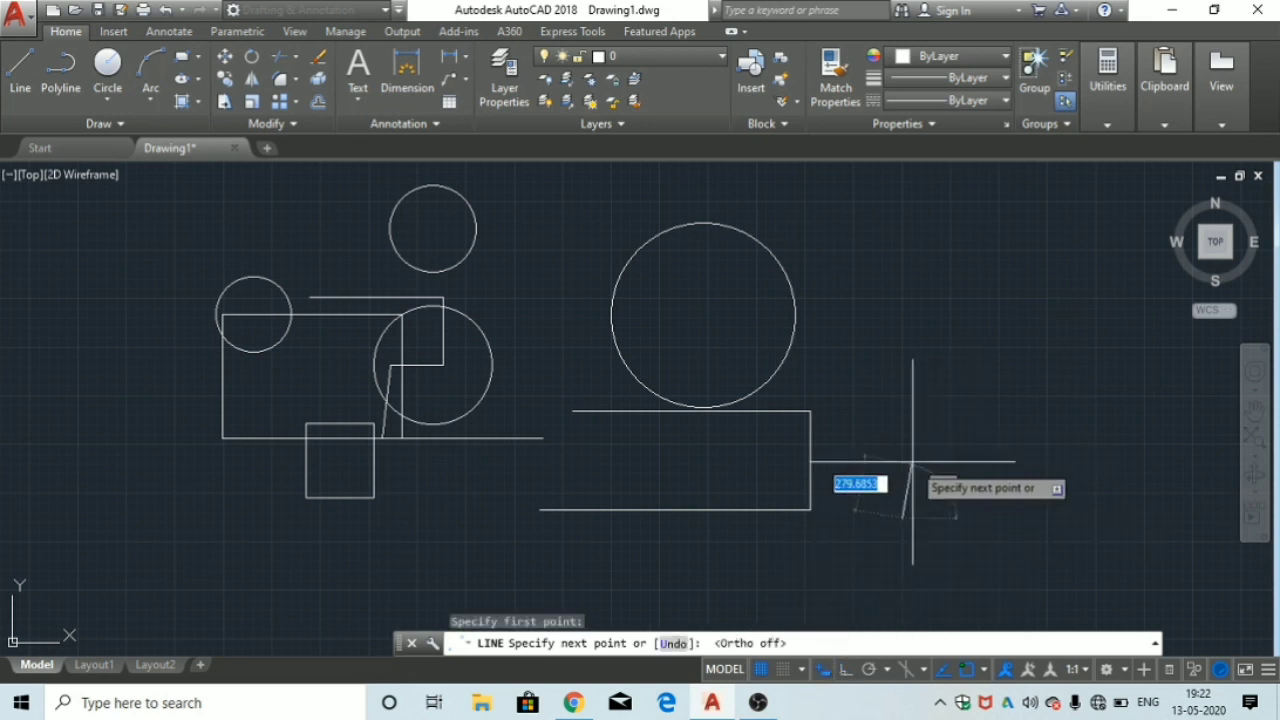
click(994, 423)
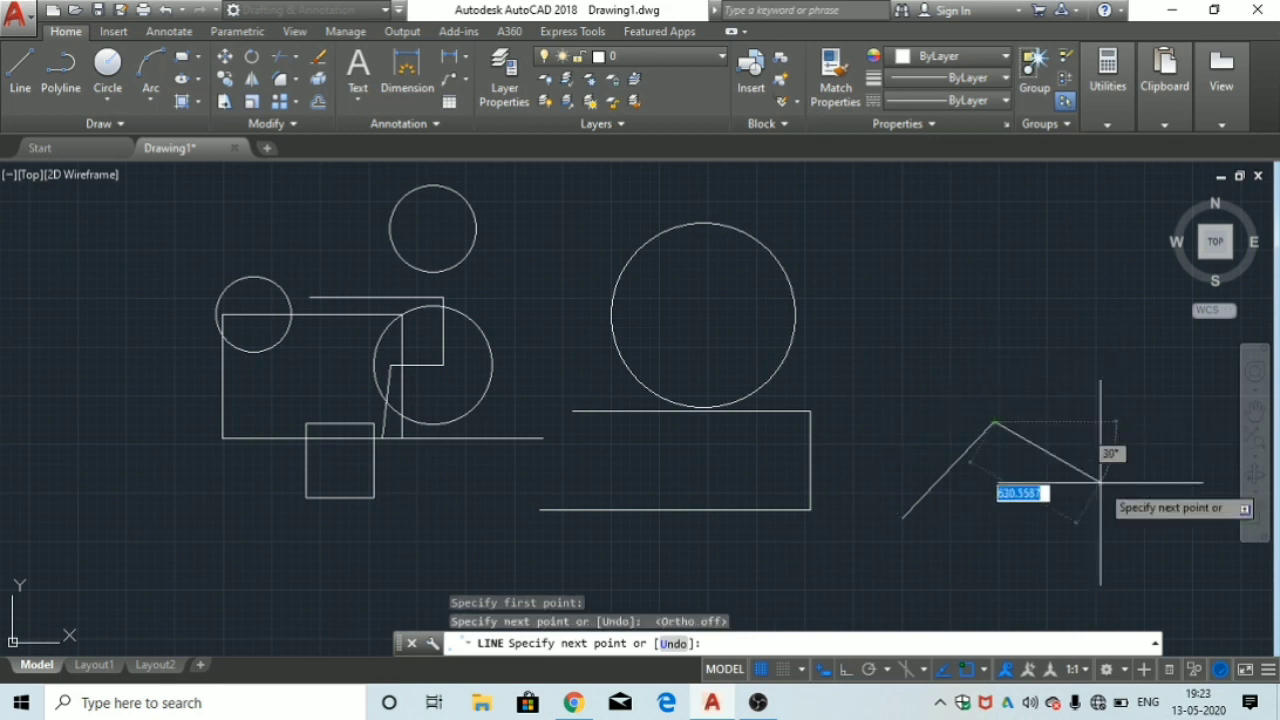
key(Escape)
key(Escape)
key(Escape)
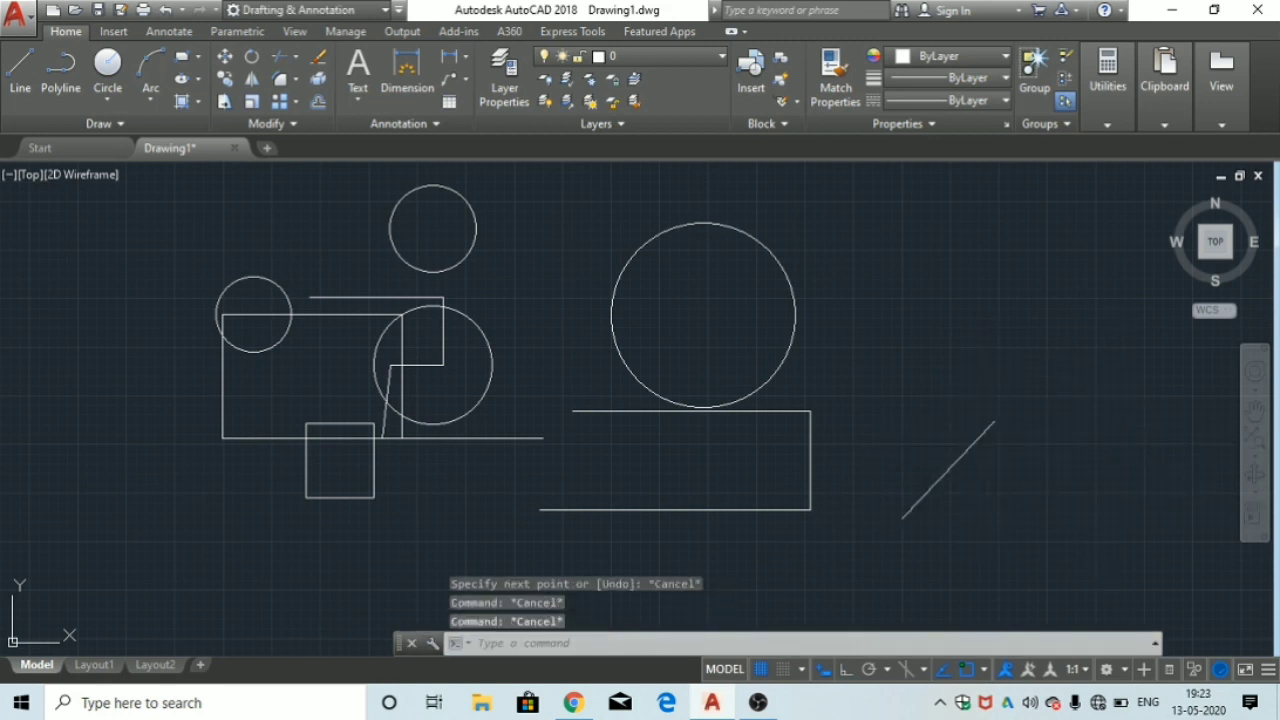
Step: Lengthen the diagonal line from its top grip toward the upper right
click(967, 450)
mouse_move(994, 422)
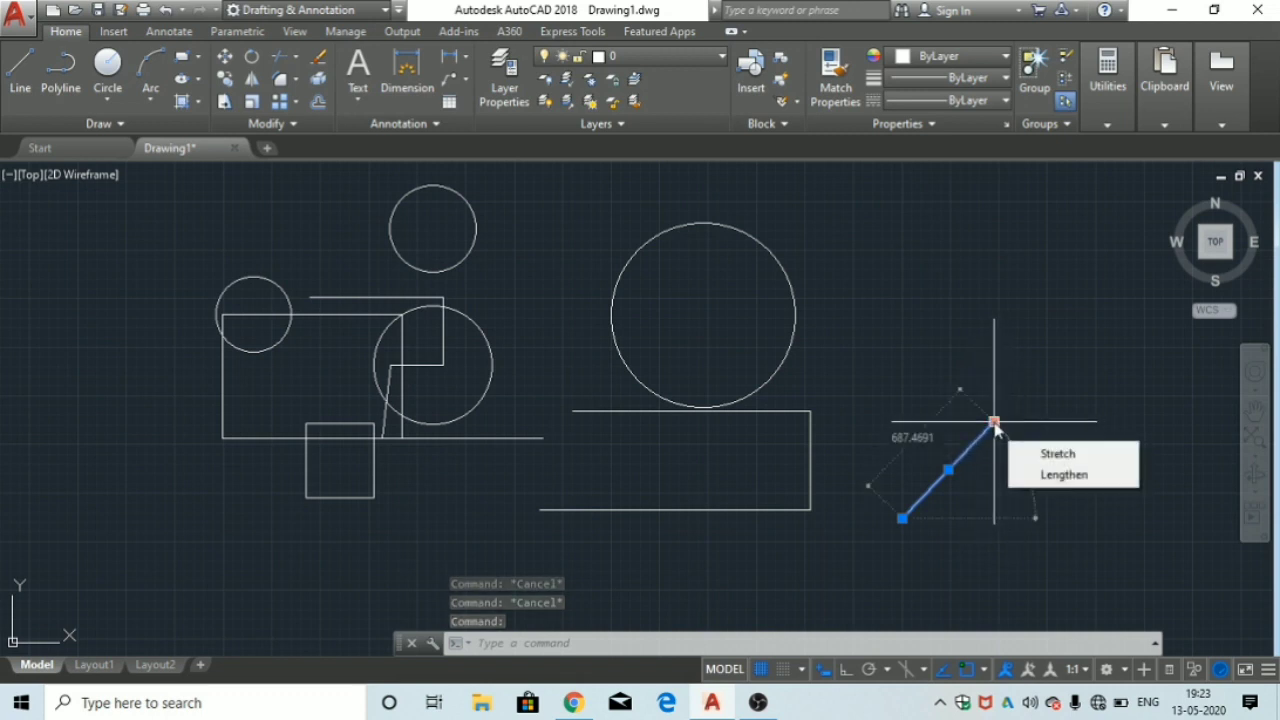
click(1033, 476)
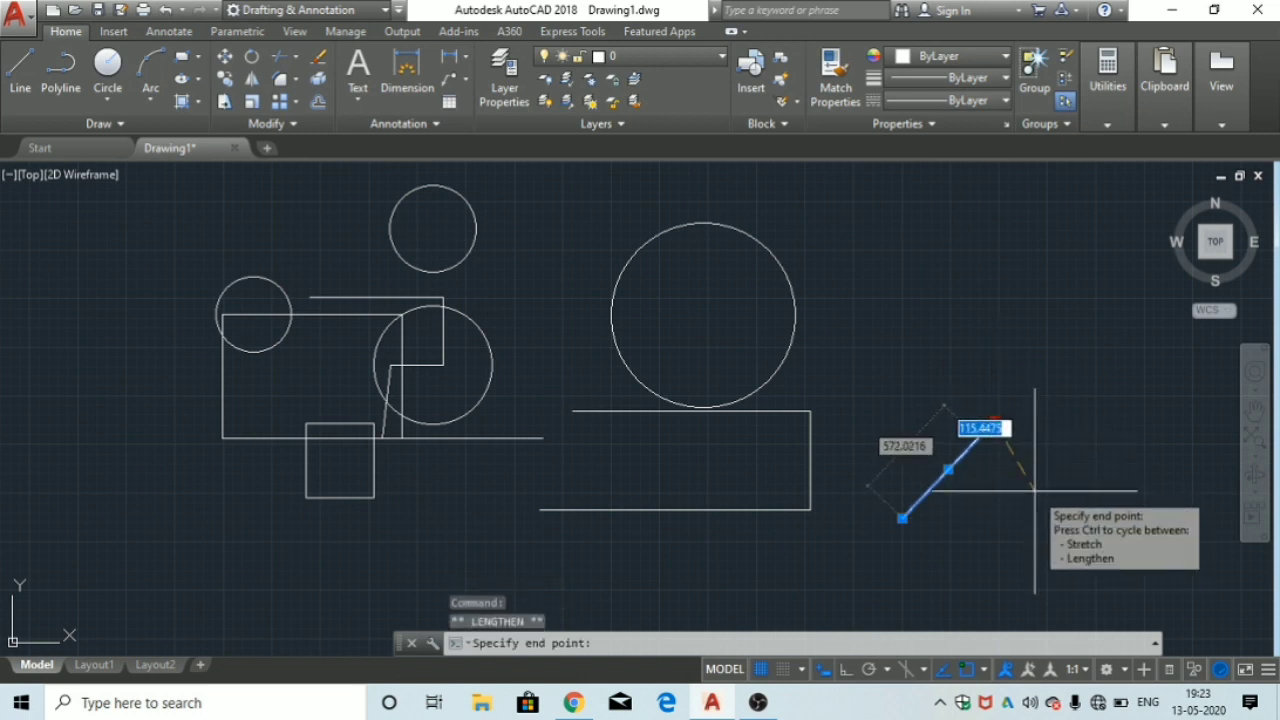
click(1091, 424)
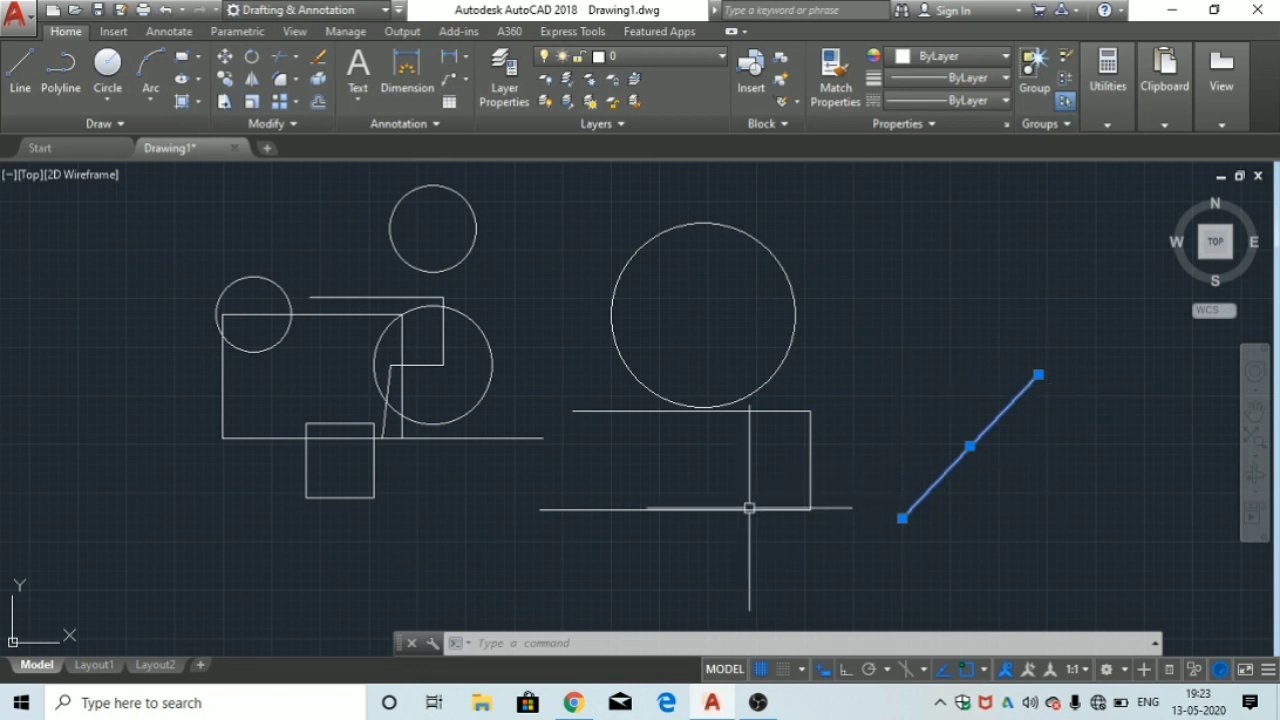
Step: Select the box's top line, bring up its shortcut menu, then clear the selection
click(586, 409)
mouse_move(572, 411)
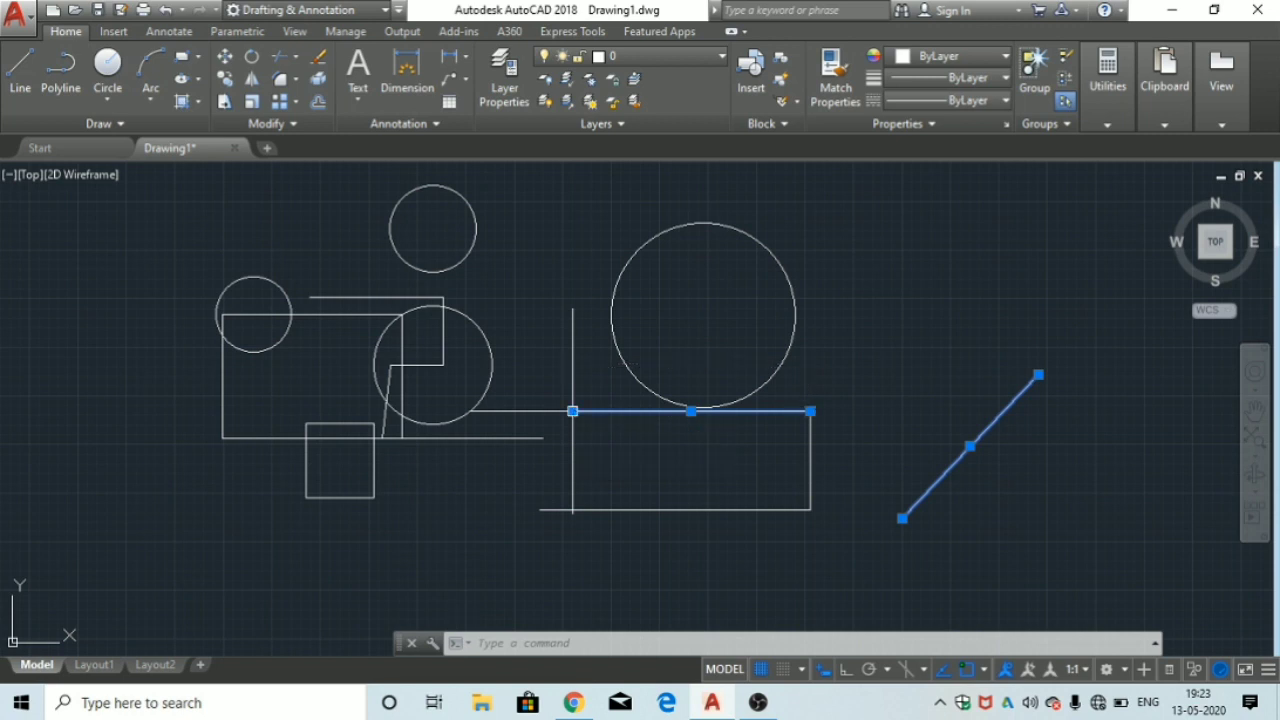
key(Escape)
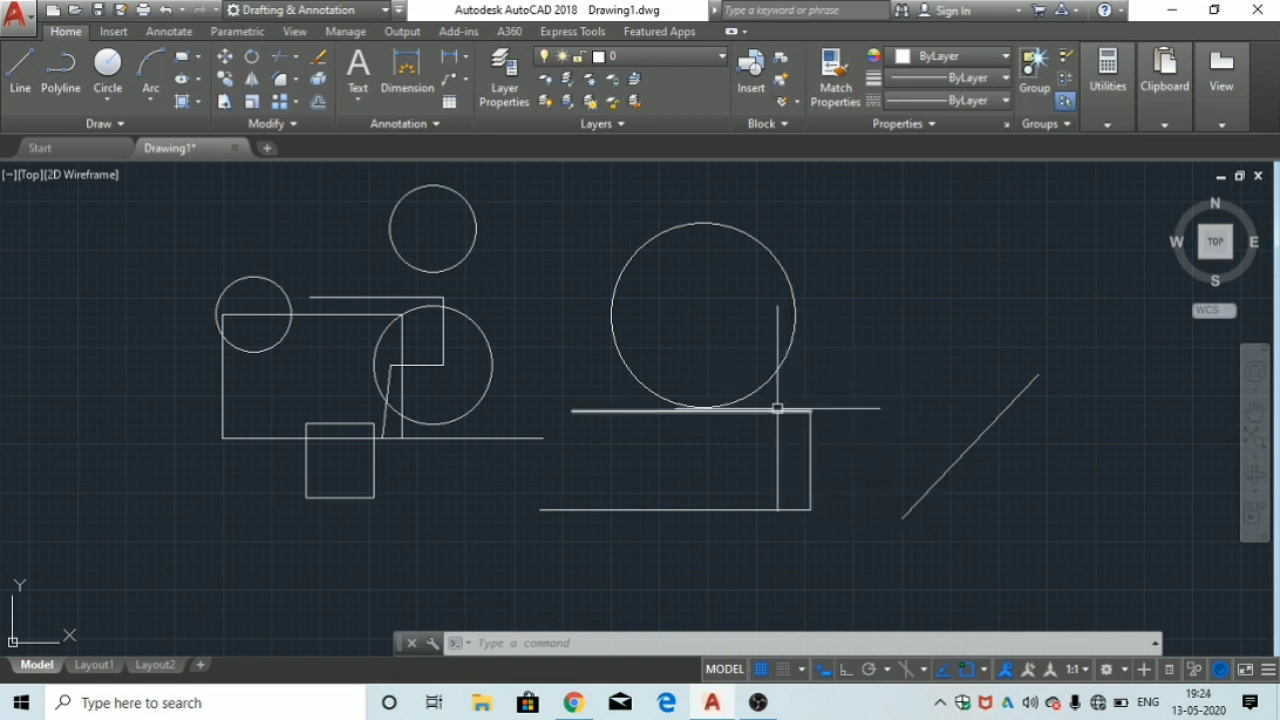
click(776, 409)
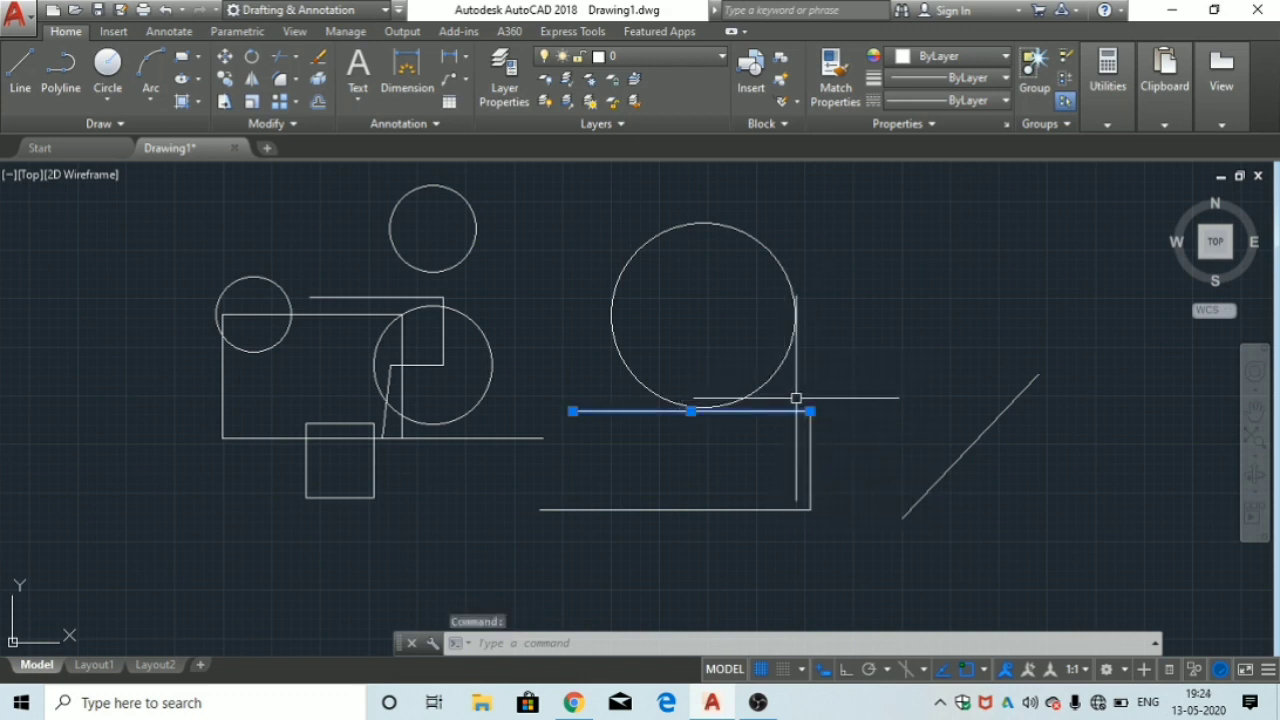
right_click(889, 311)
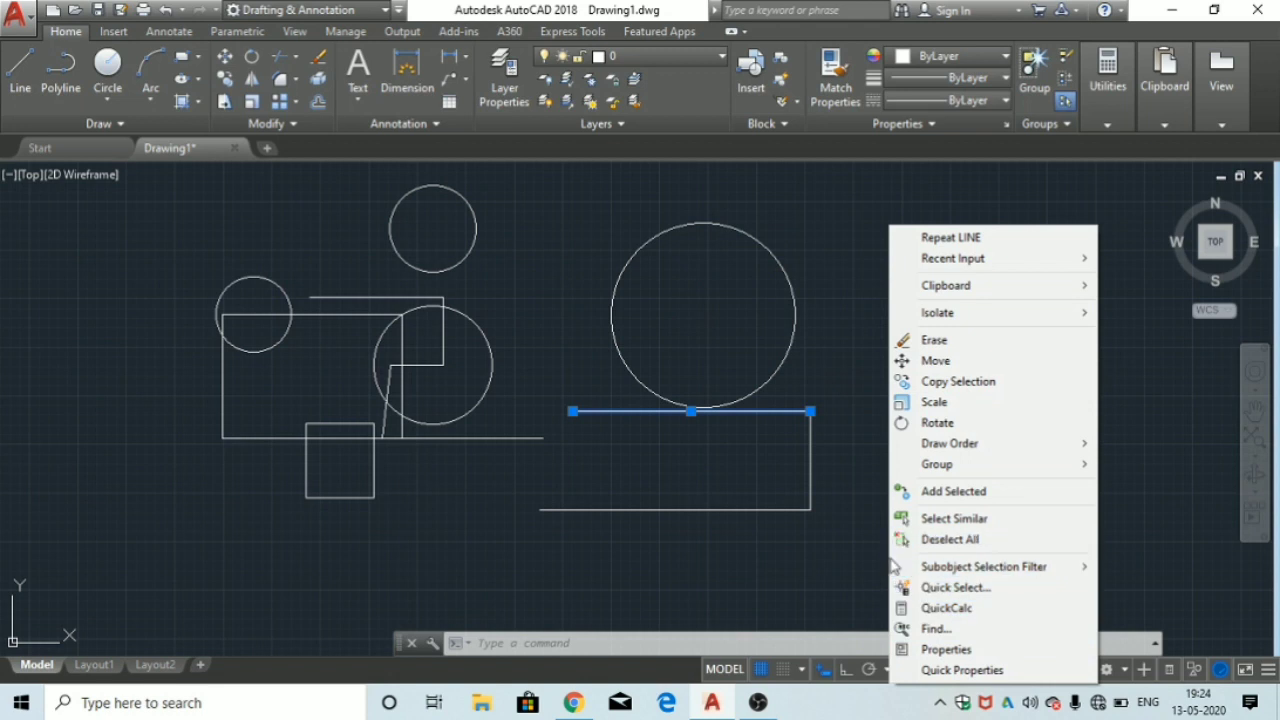
key(Escape)
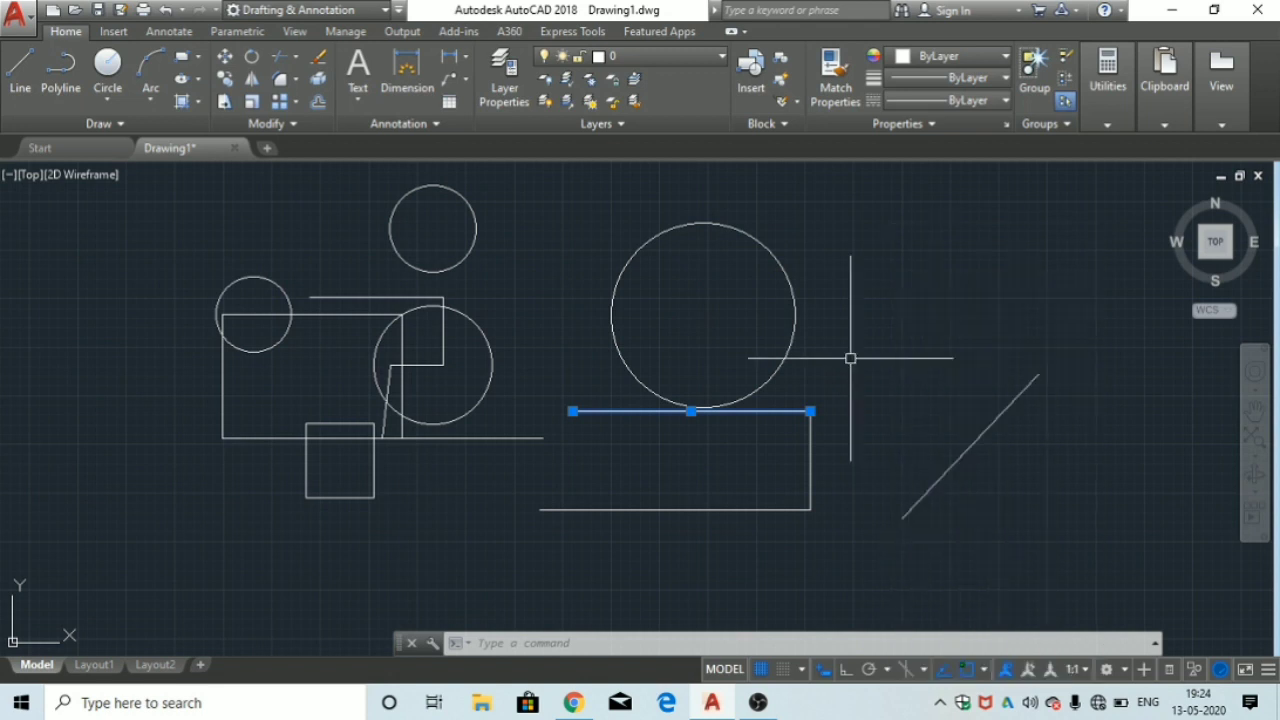
key(Escape)
key(Escape)
key(Escape)
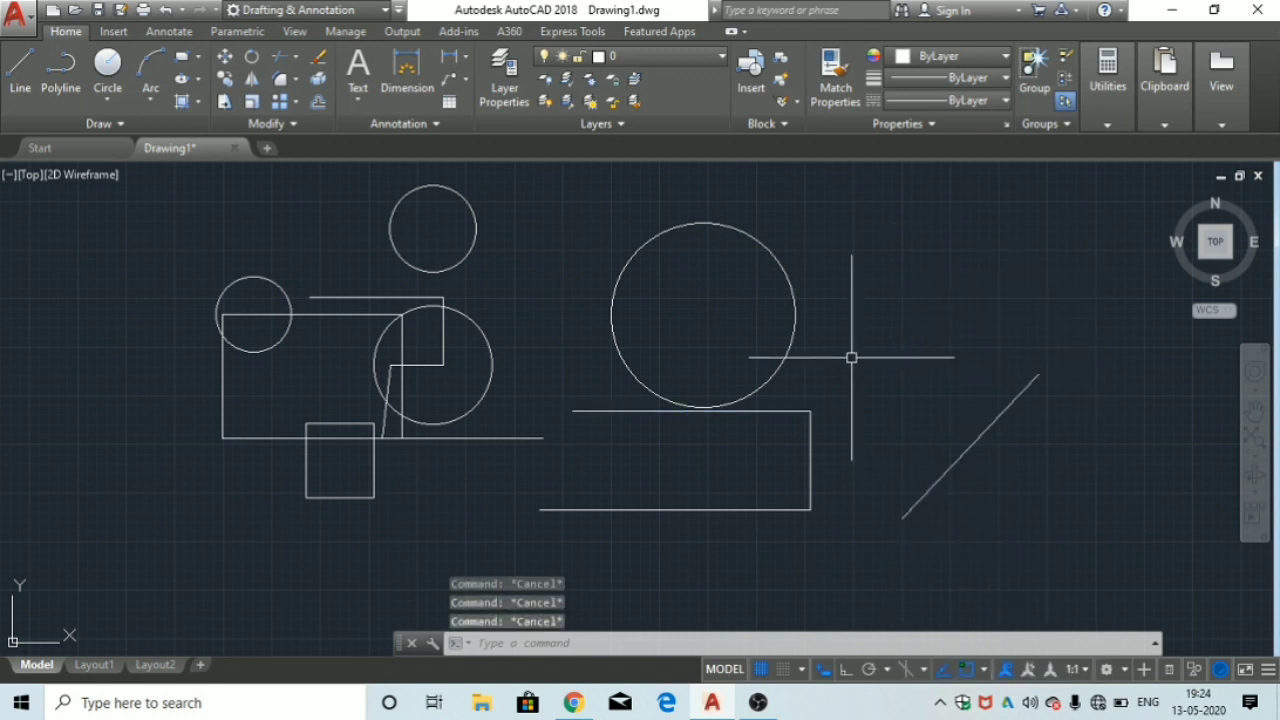
Step: Enlarge the grip size in Options selection settings, apply it, and select the line under the circle
right_click(851, 358)
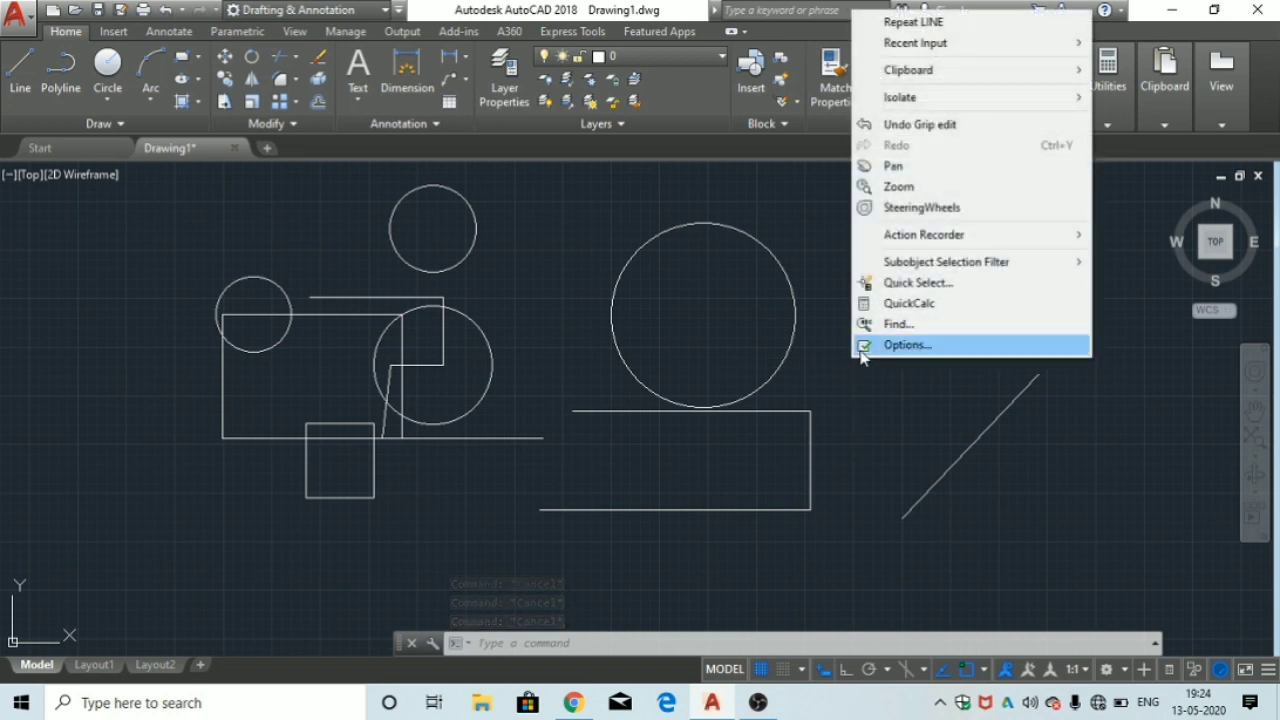
click(861, 348)
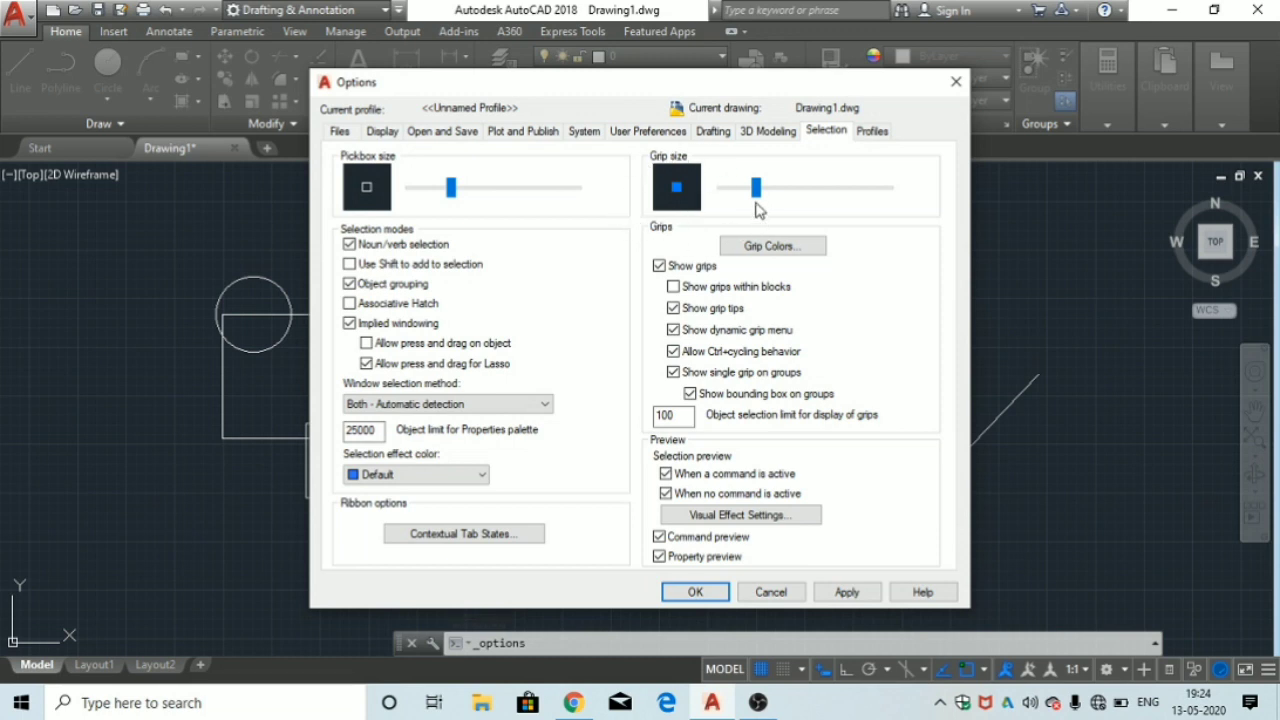
drag(757, 187, 794, 208)
click(835, 590)
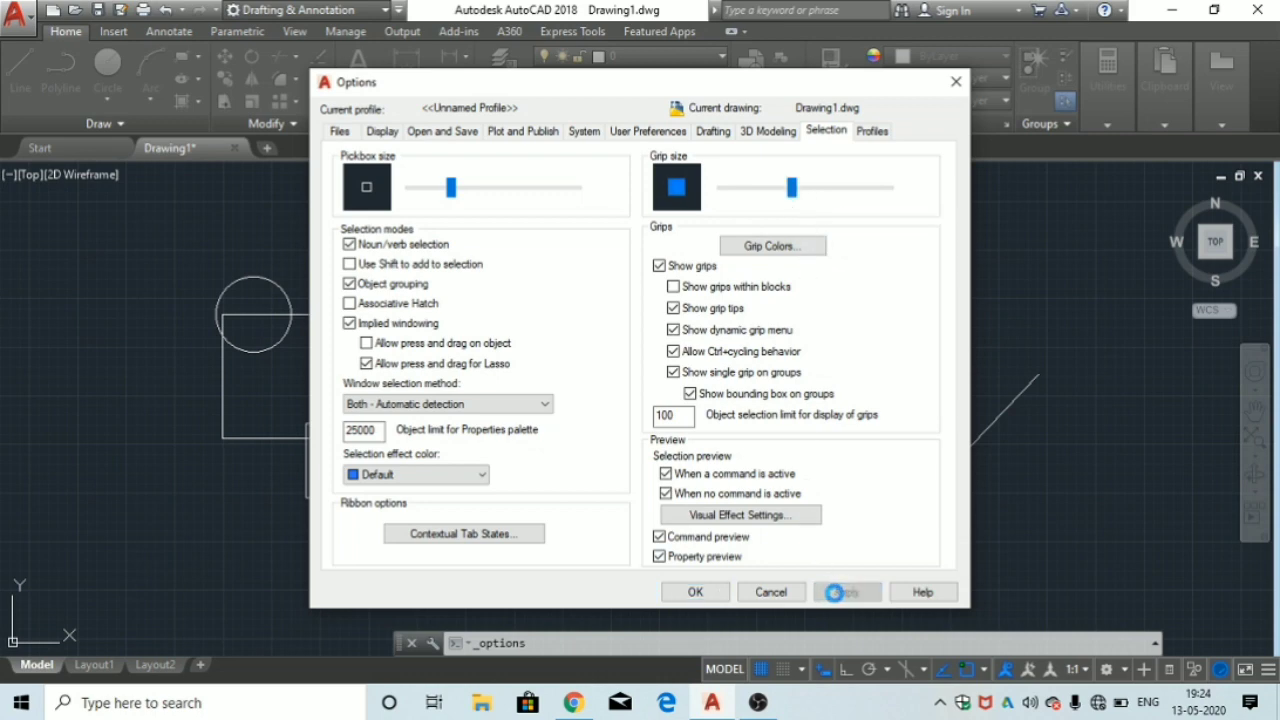
click(697, 594)
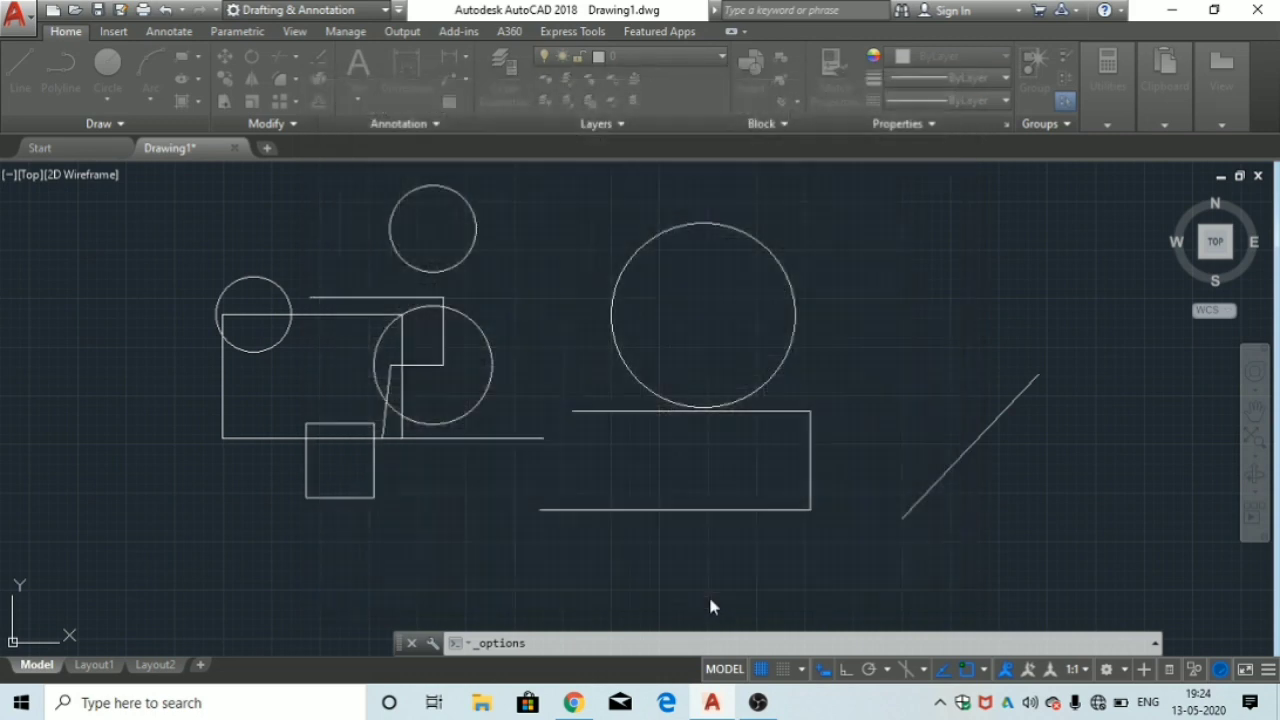
click(750, 411)
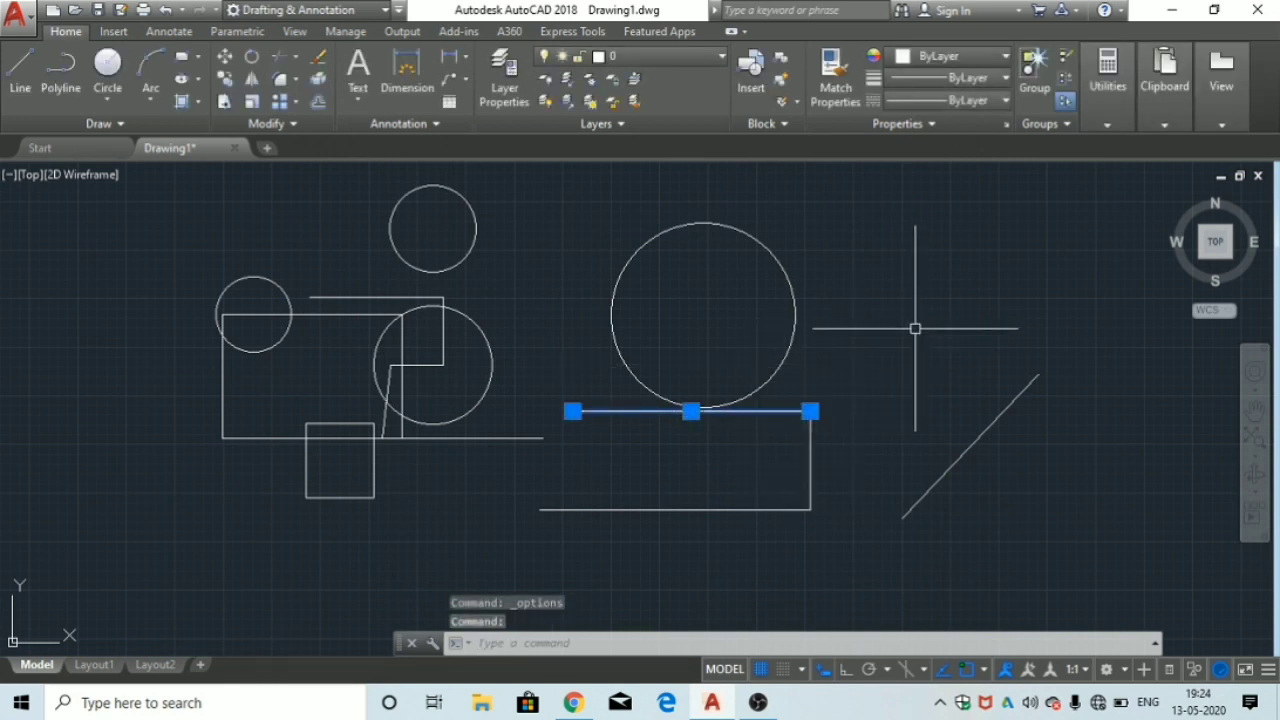
Step: Drag the Options grip size slider smaller, apply, and check the line under the circle shows small grips
key(Escape)
key(Escape)
key(Escape)
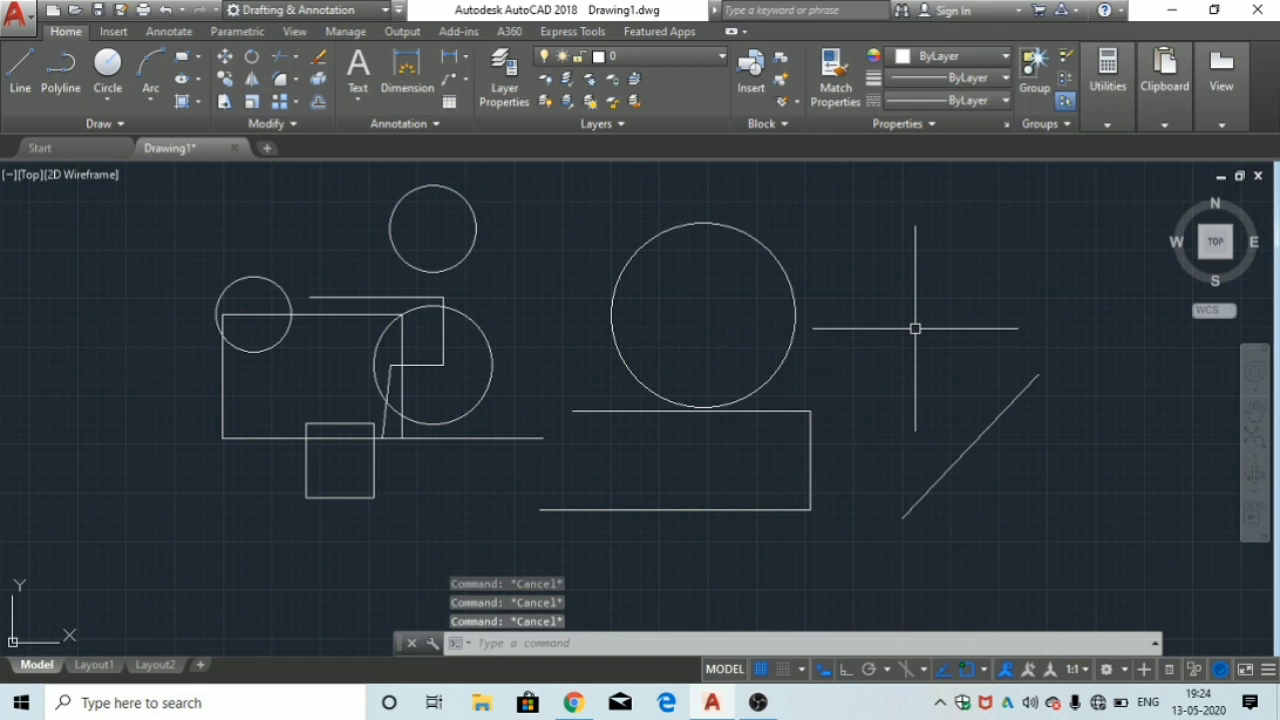
right_click(915, 328)
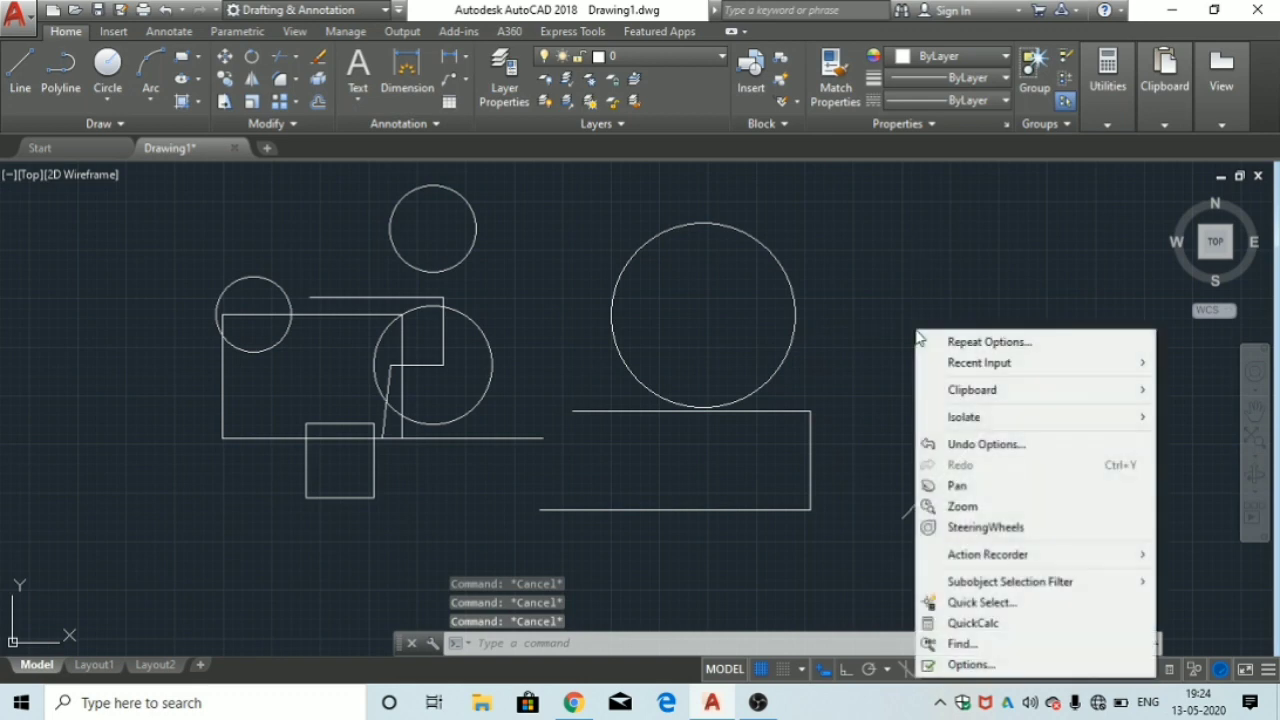
click(966, 666)
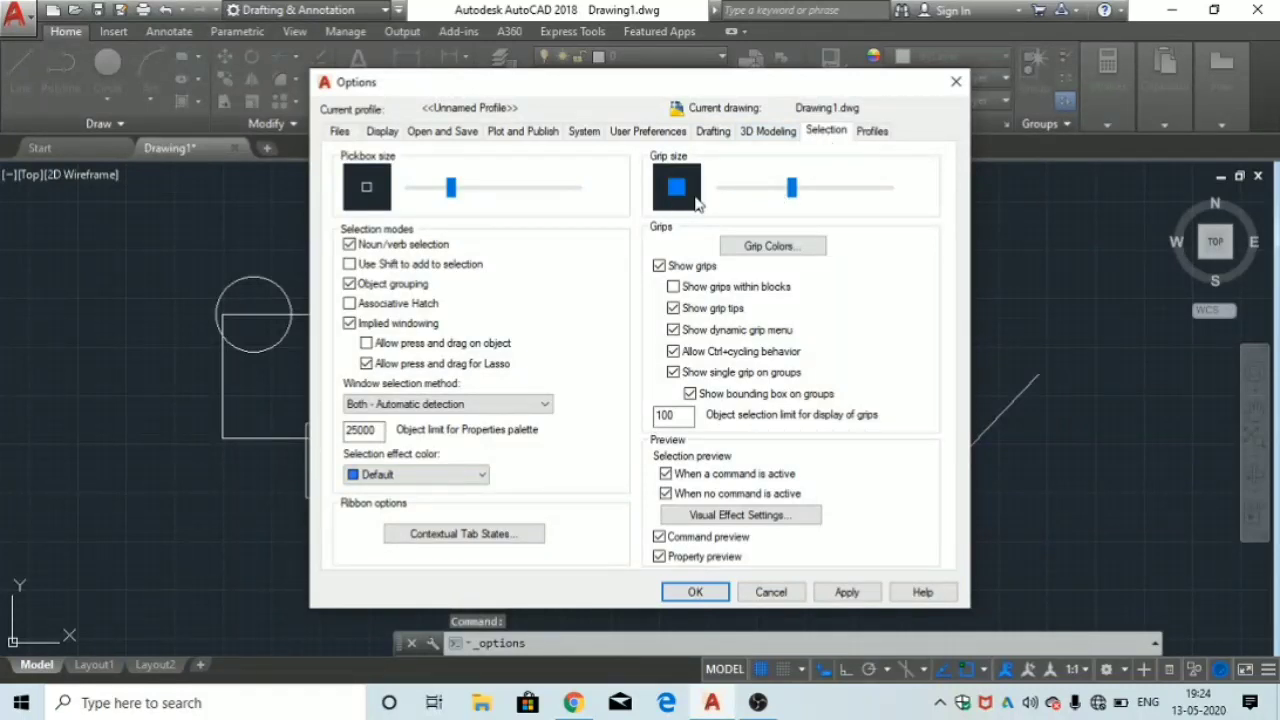
drag(791, 195, 748, 200)
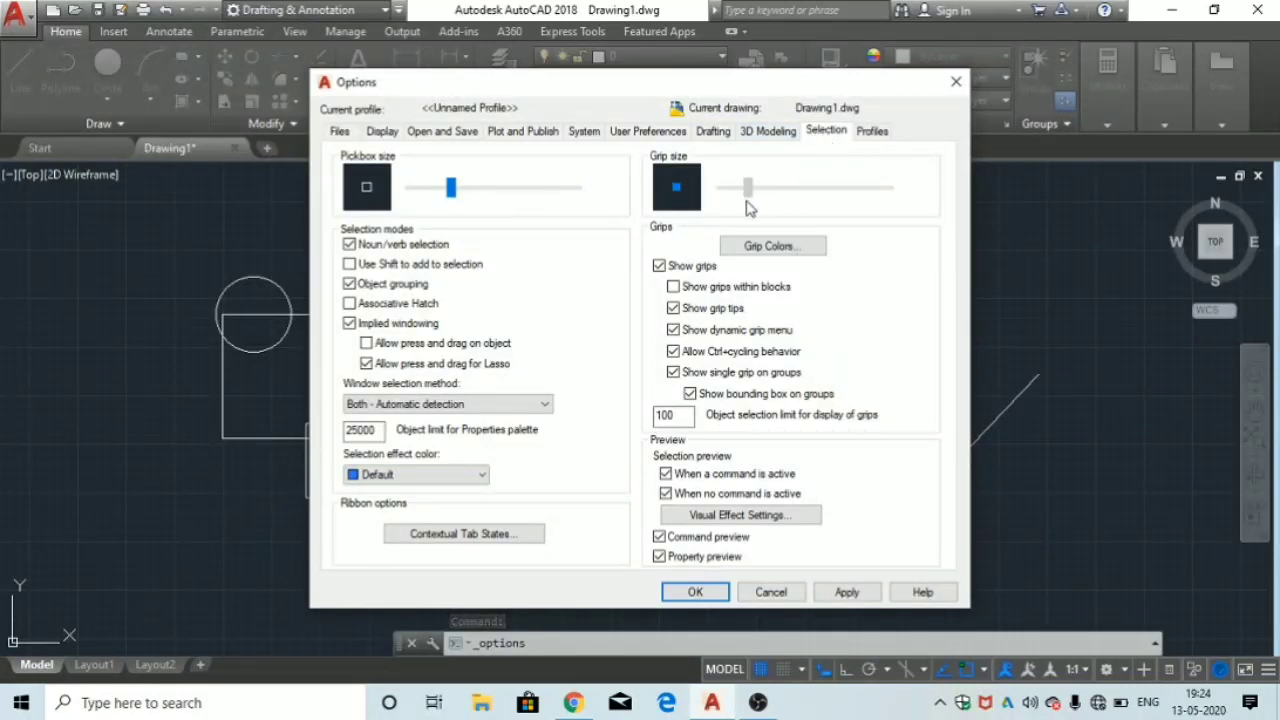
click(847, 592)
click(696, 592)
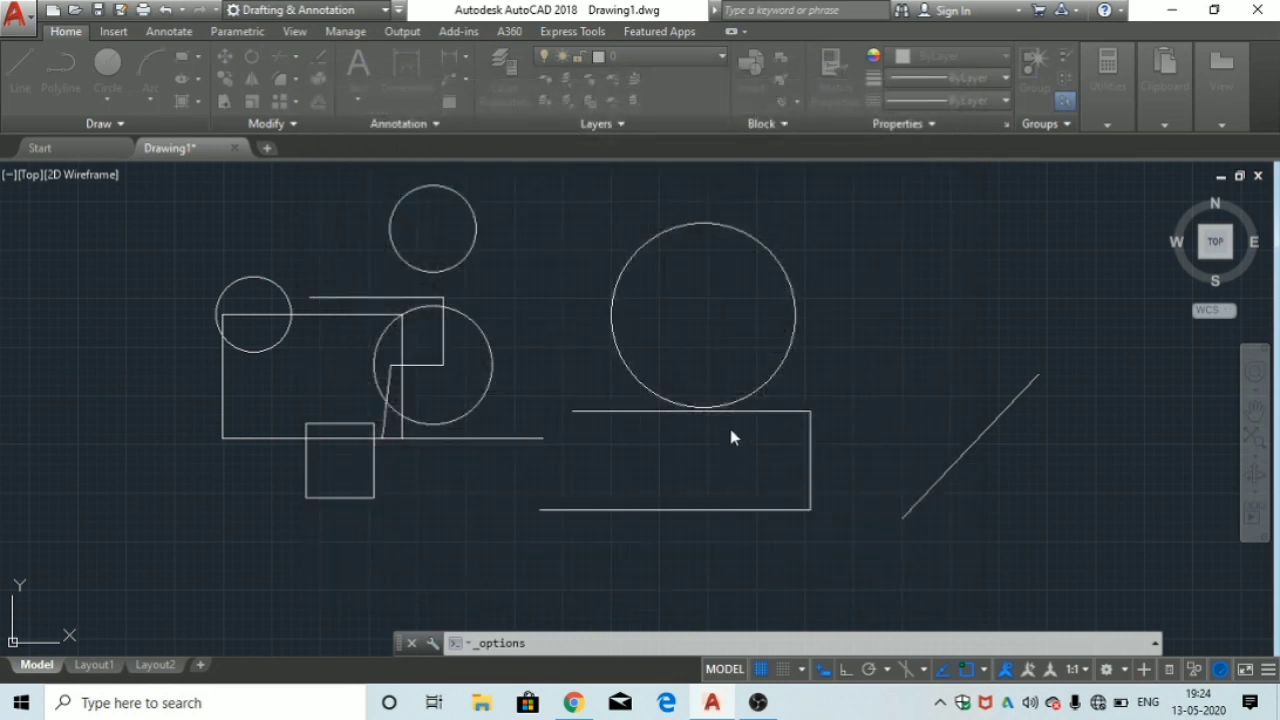
click(735, 410)
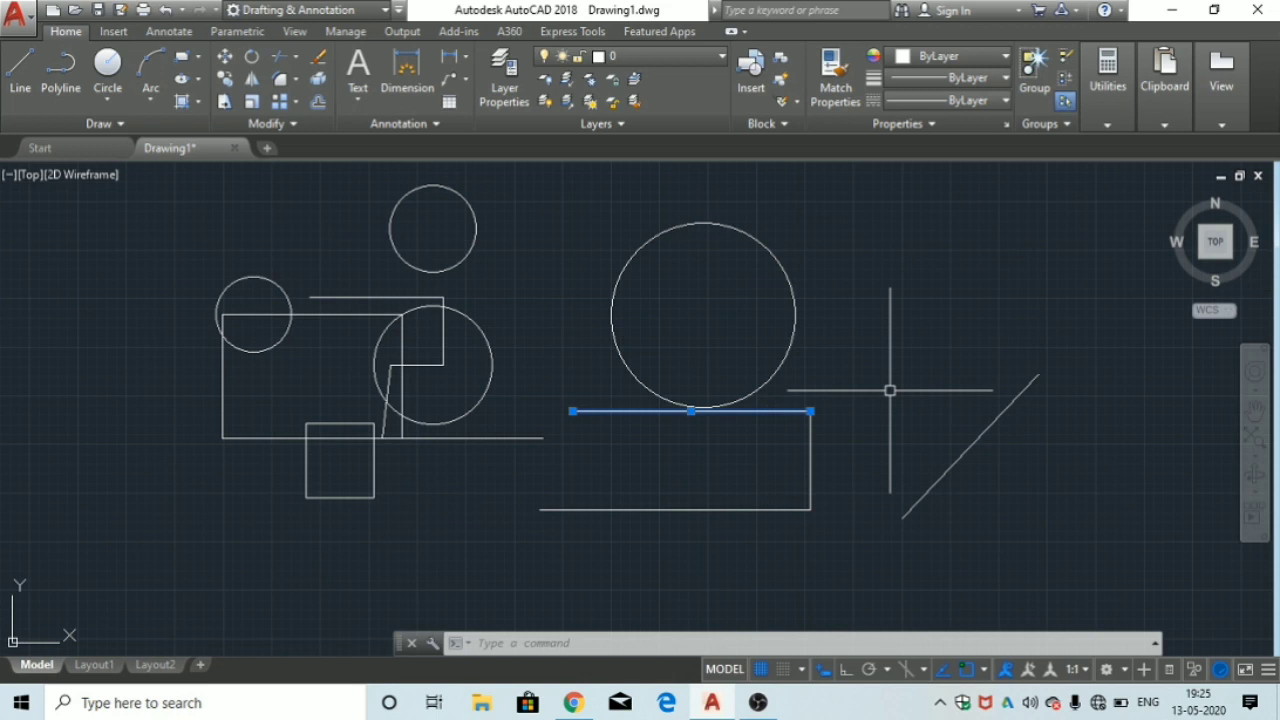
key(Escape)
key(Escape)
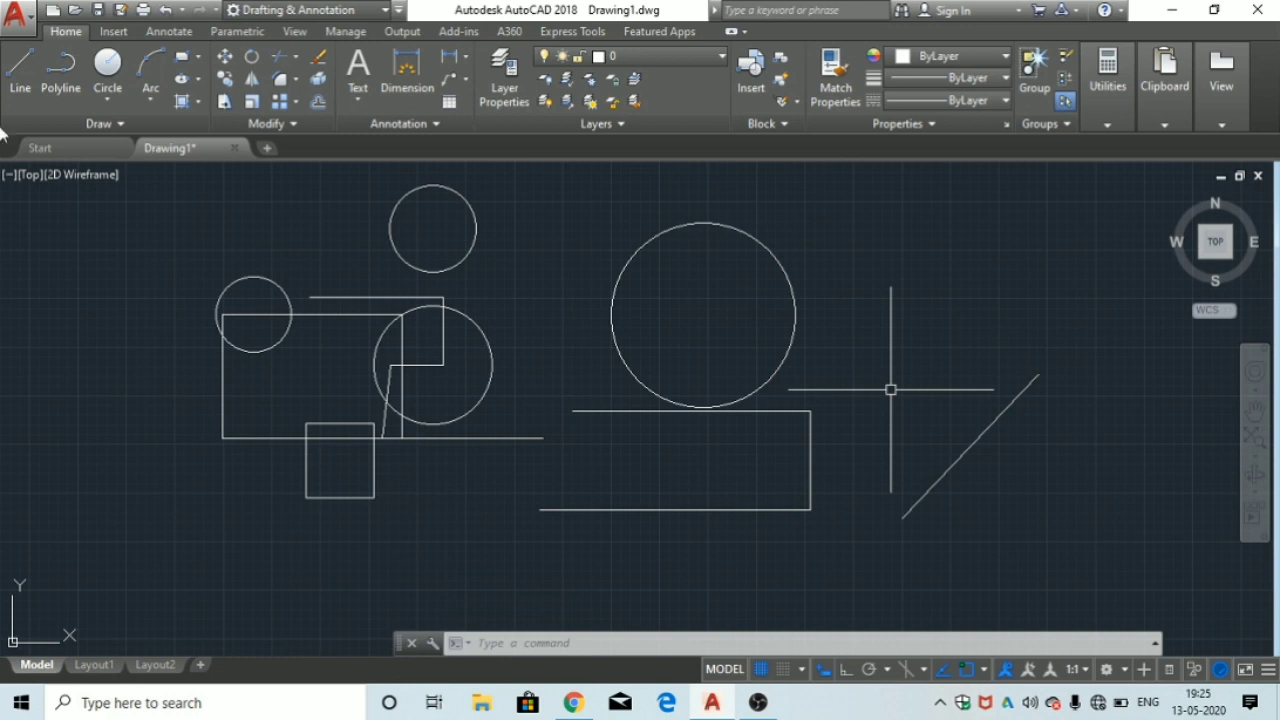
Step: Draw a bracket right of the big circle: a horizontal segment then a vertical one downward
click(20, 68)
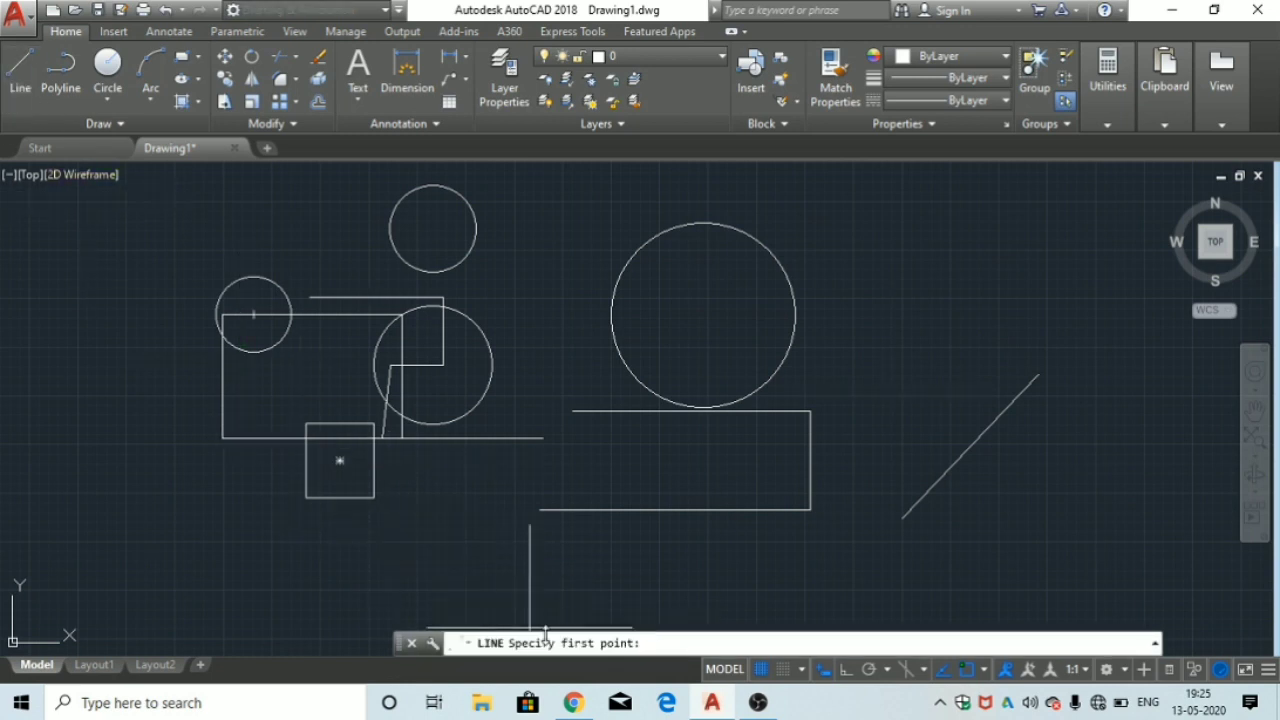
click(872, 304)
click(1010, 301)
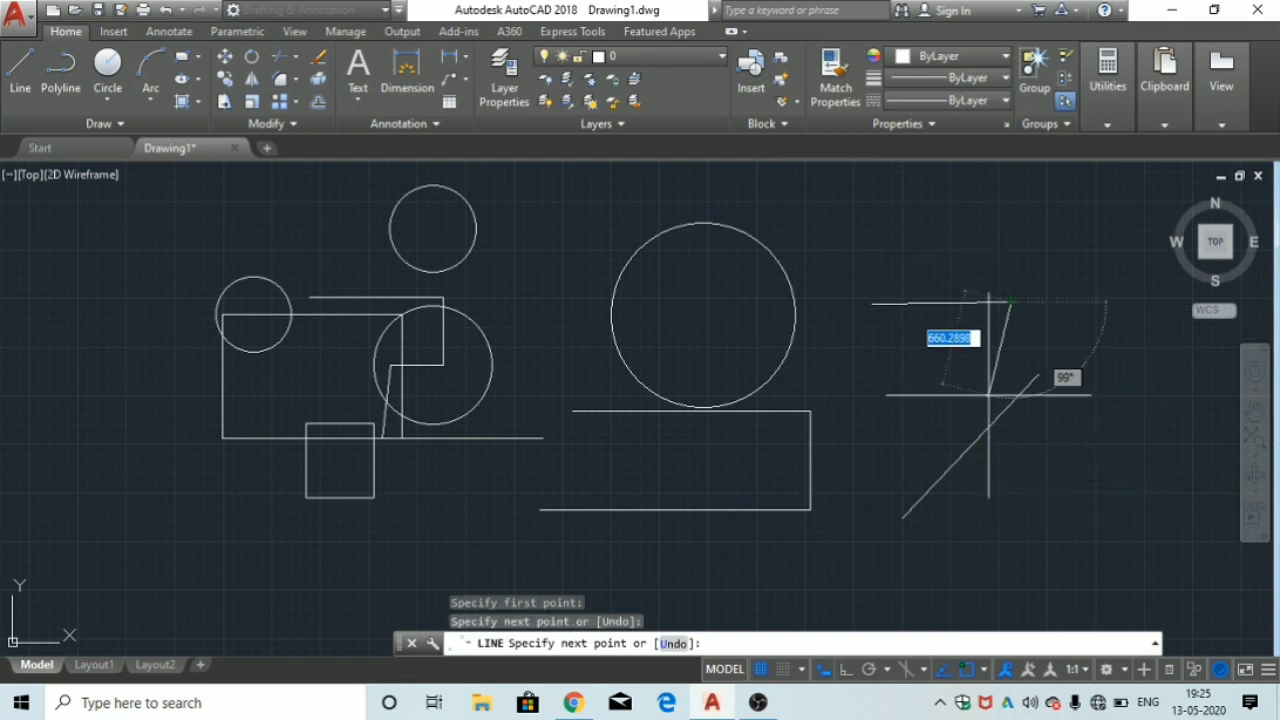
click(1013, 451)
right_click(1088, 444)
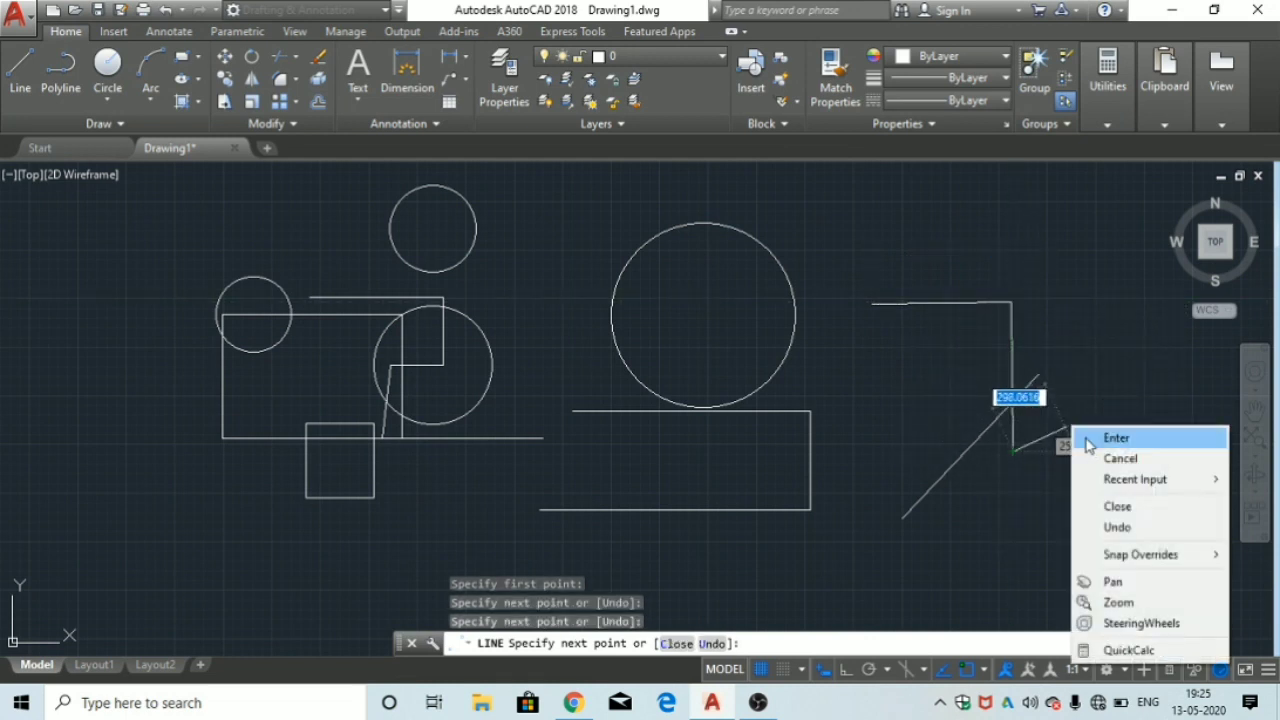
click(1088, 444)
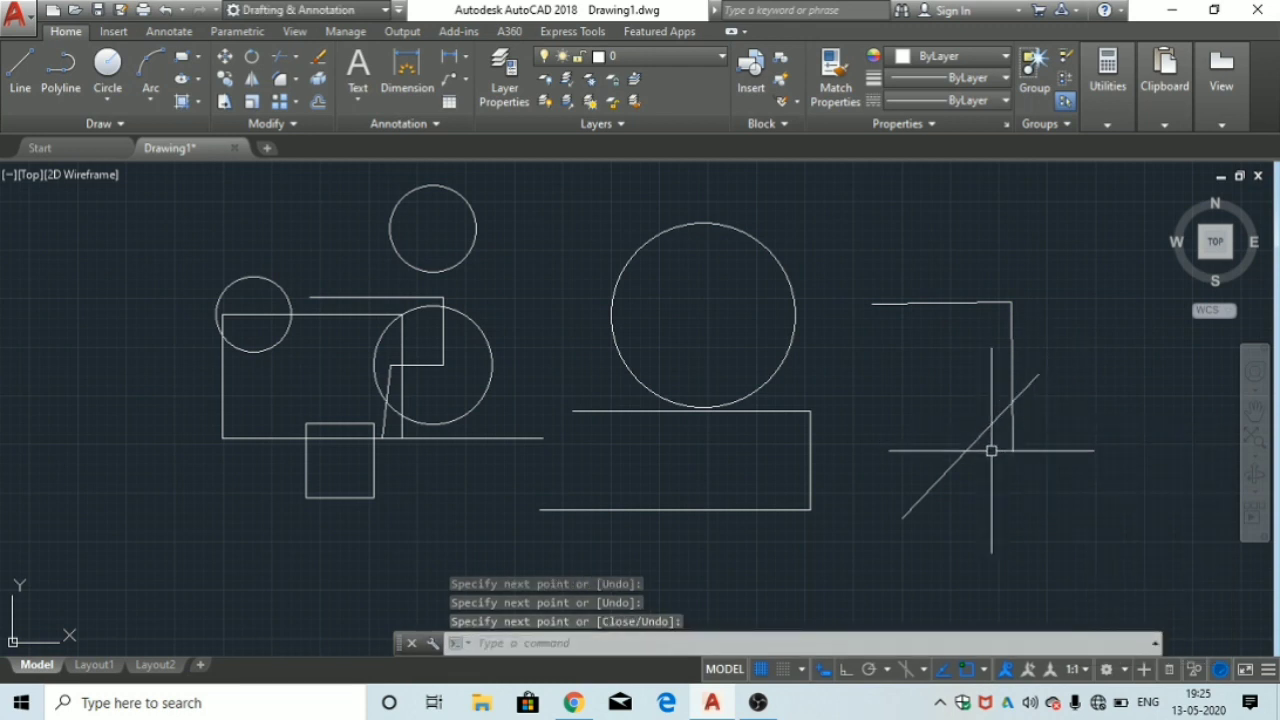
Step: Draw a three-segment zigzag starting from the bracket's lower end, crossing the diagonal line
key(Return)
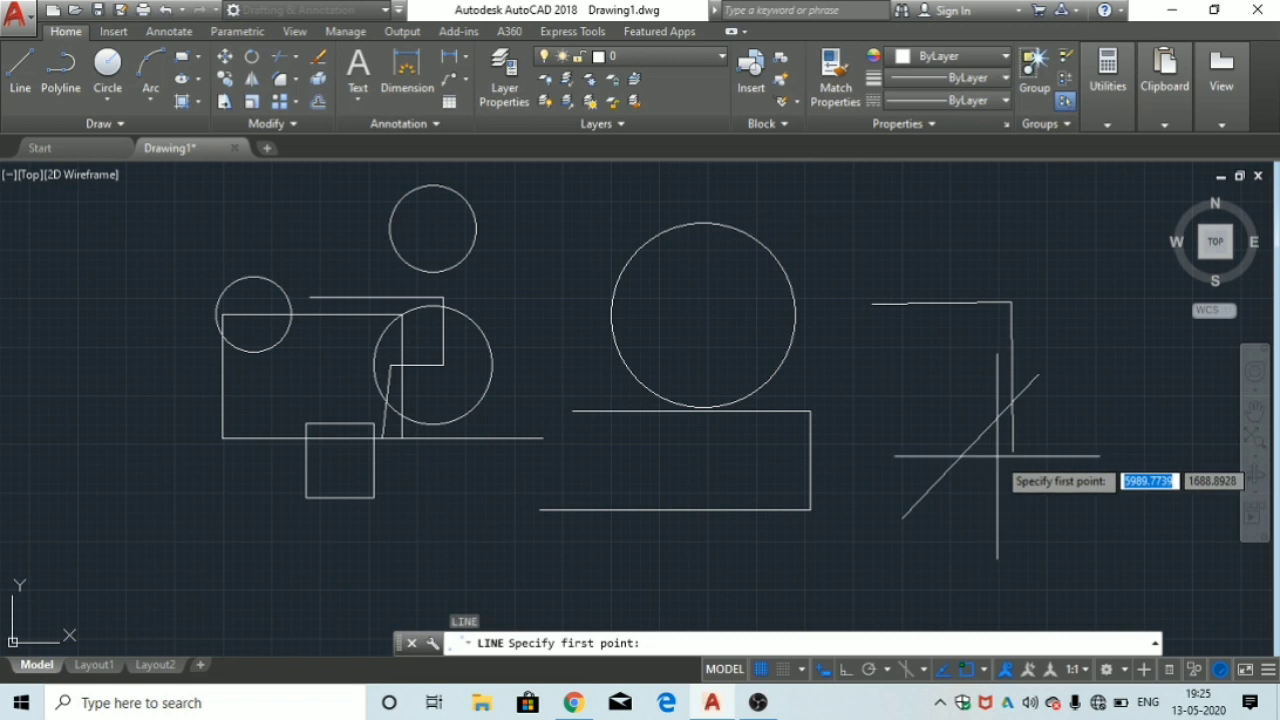
click(1013, 452)
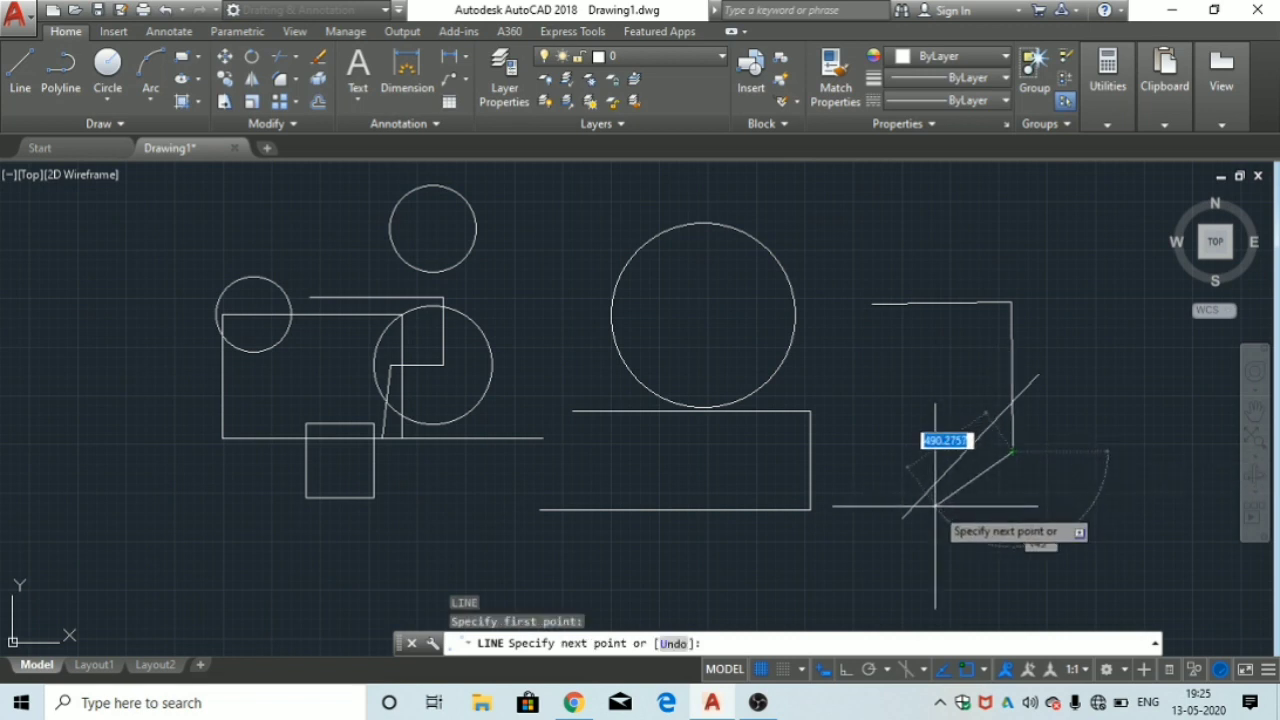
click(936, 506)
click(1007, 566)
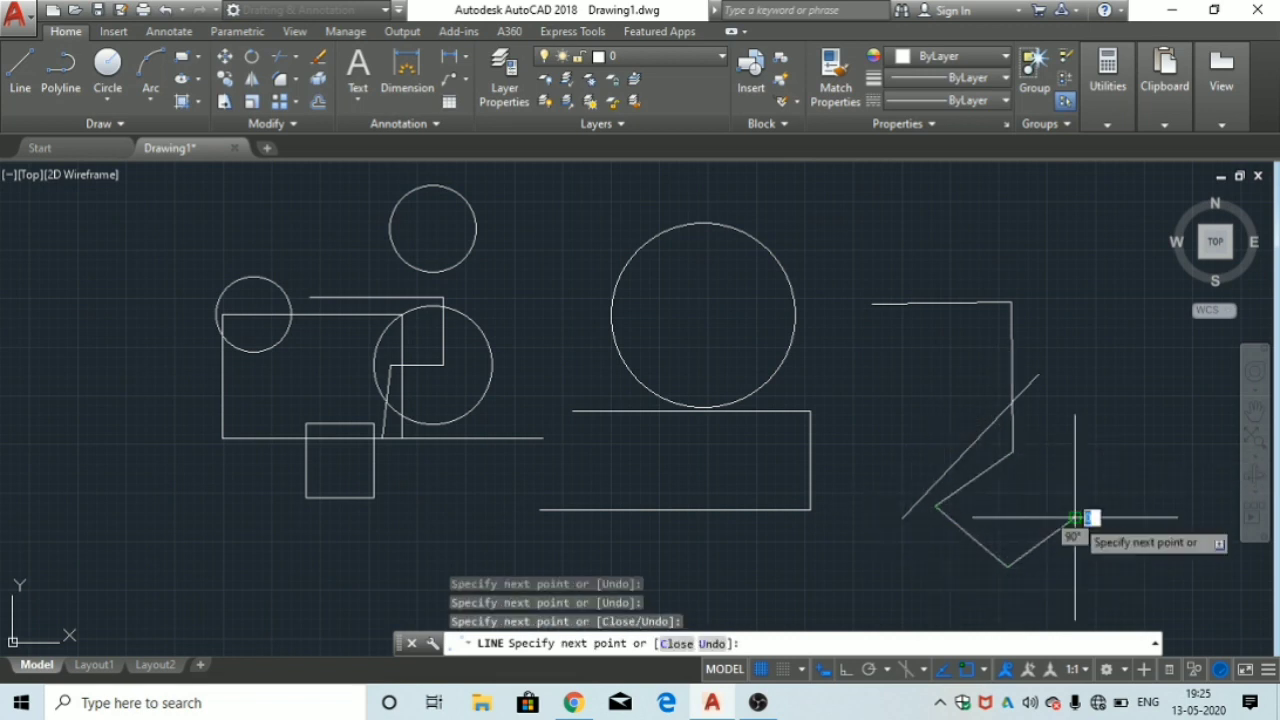
click(1075, 518)
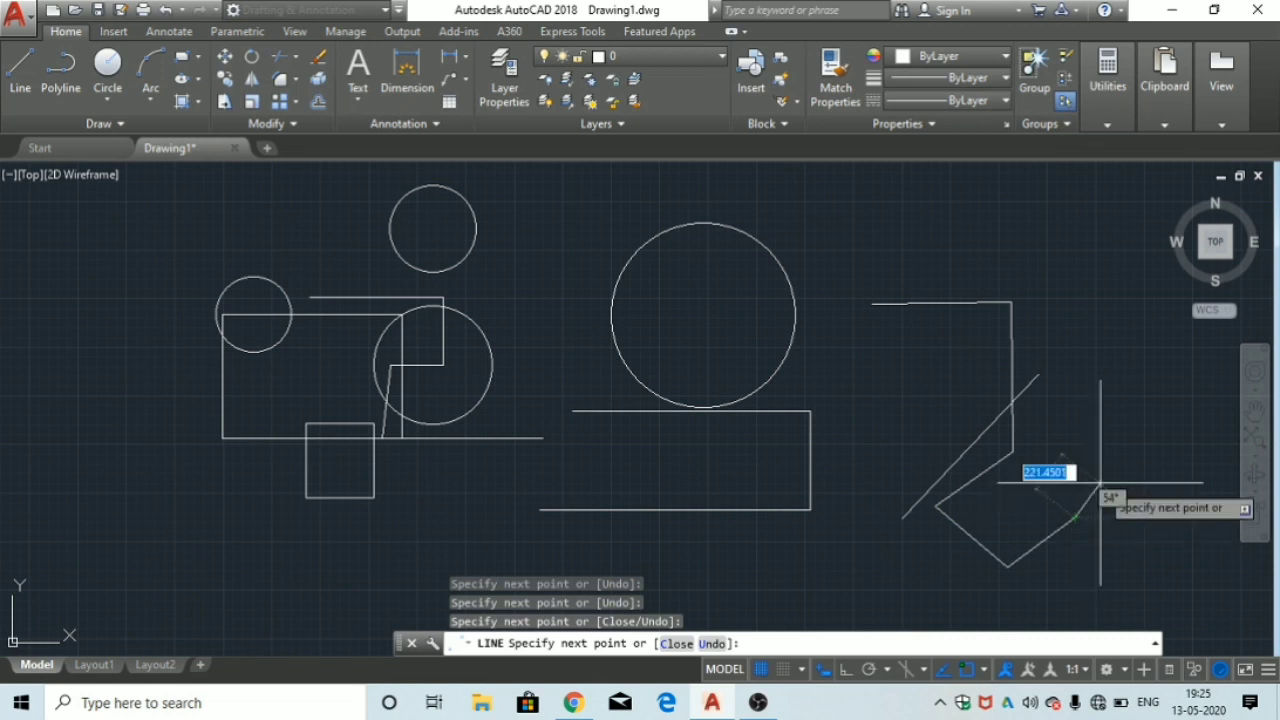
right_click(1094, 244)
click(1127, 258)
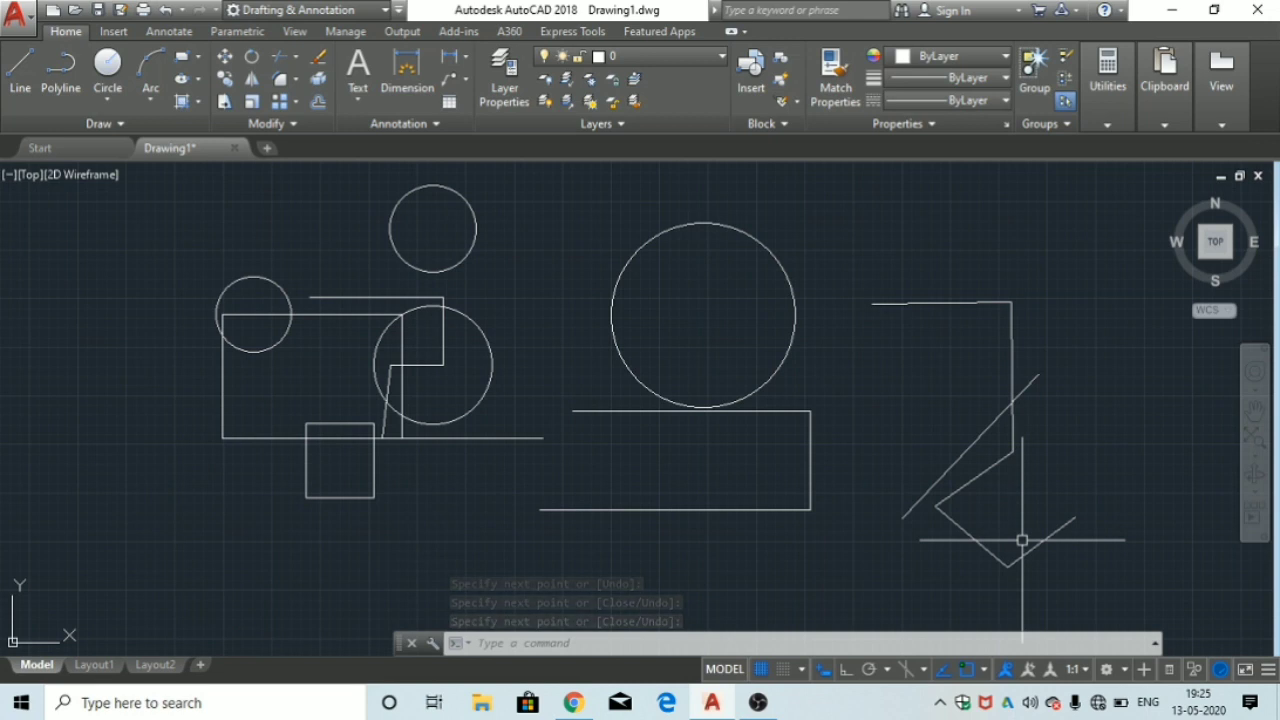
Step: Use L to add a short vertical line down from the top line's left endpoint
text(l)
key(Return)
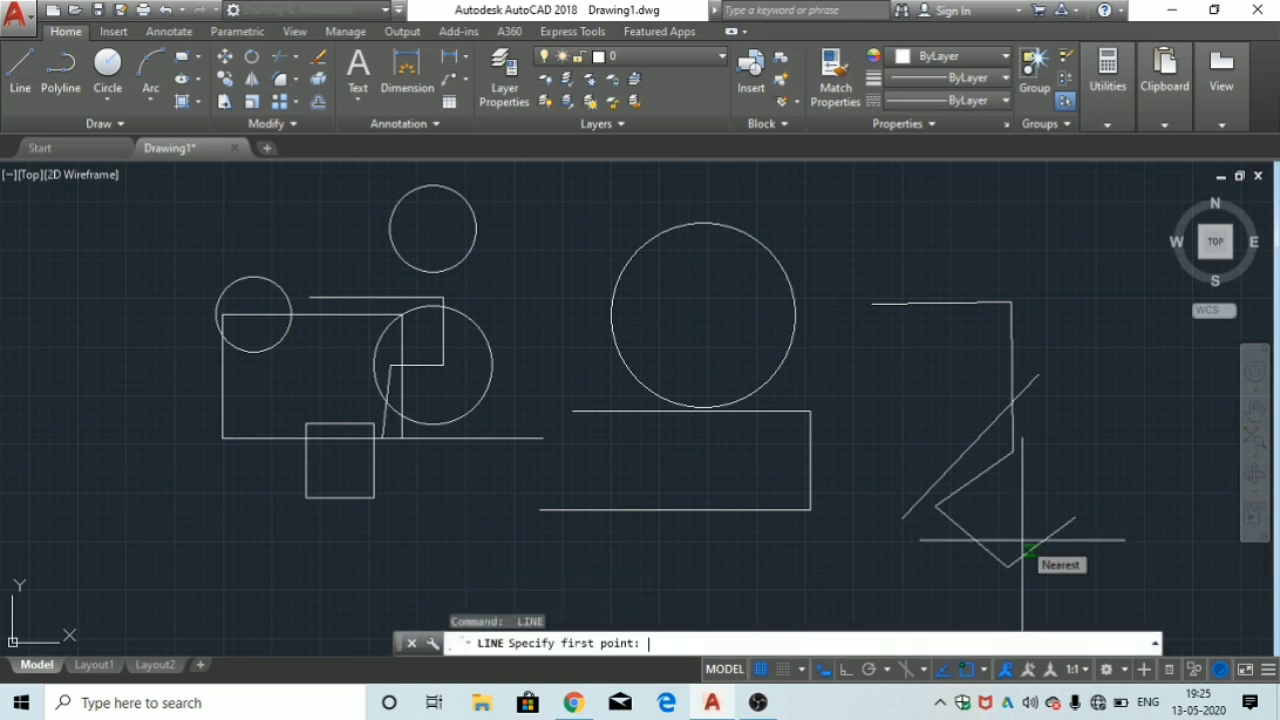
click(872, 304)
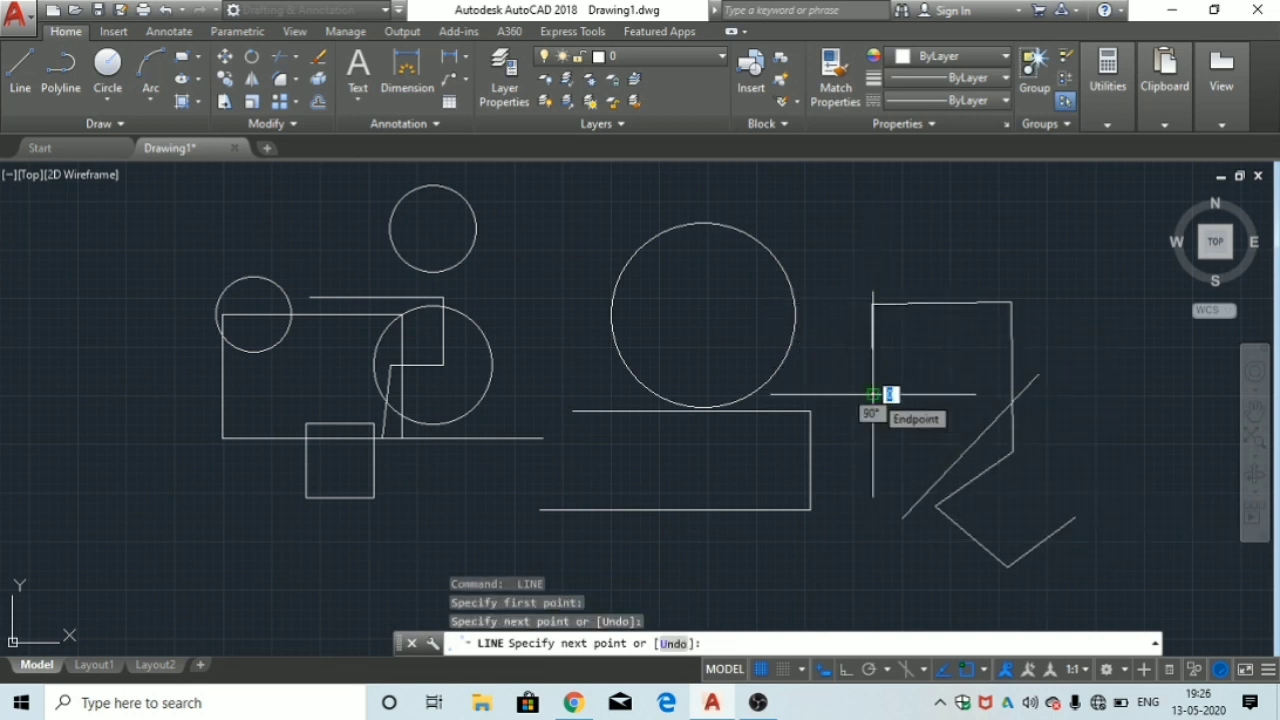
key(Escape)
key(Escape)
key(Escape)
key(Escape)
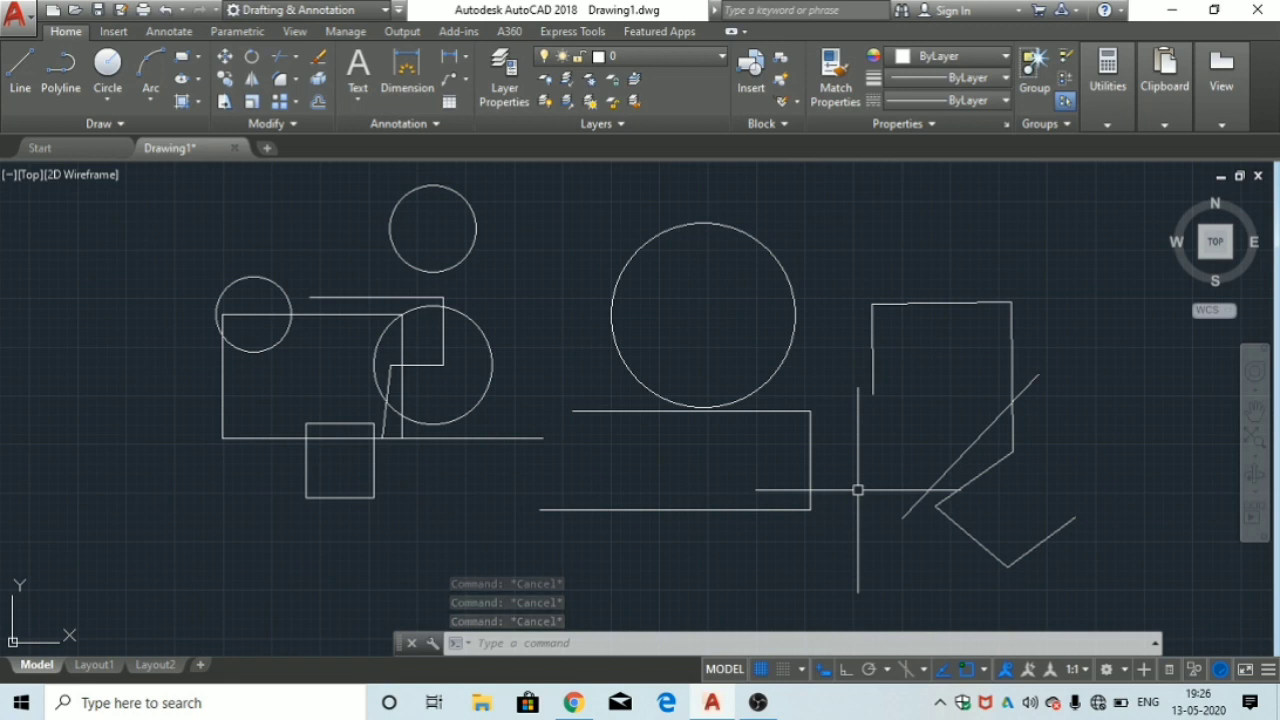
key(Return)
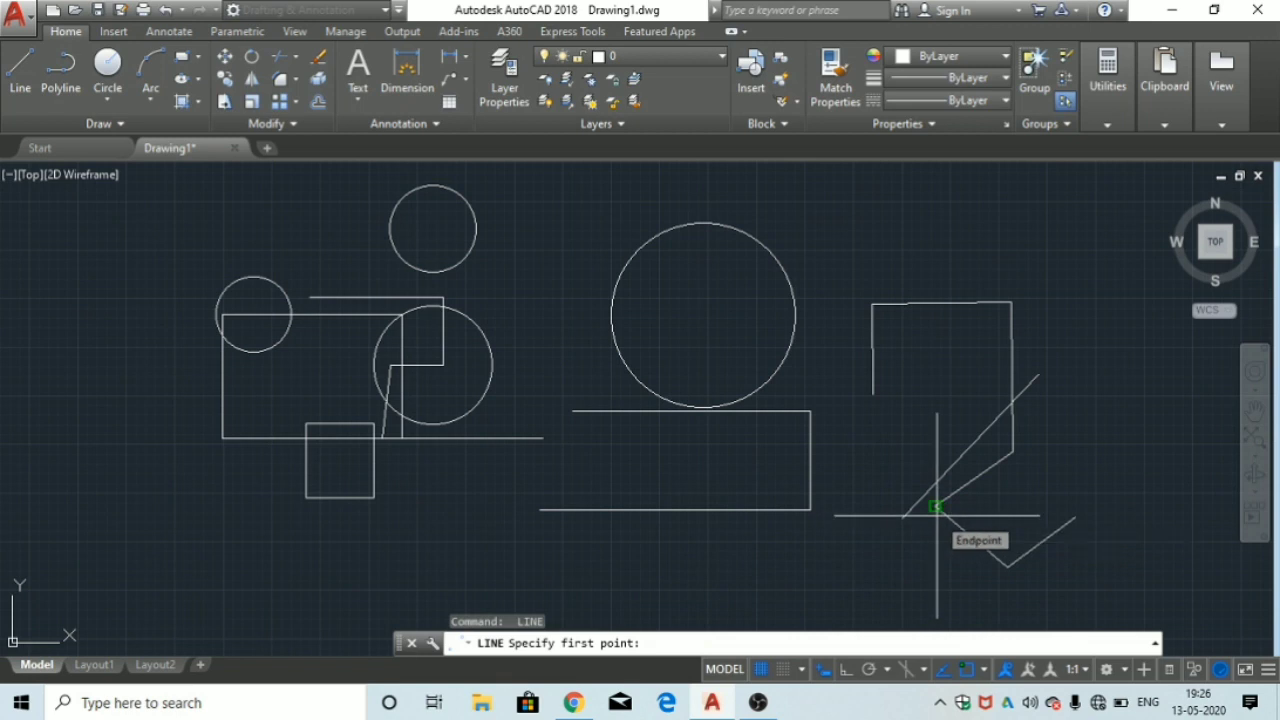
key(Escape)
key(Escape)
key(Escape)
key(Escape)
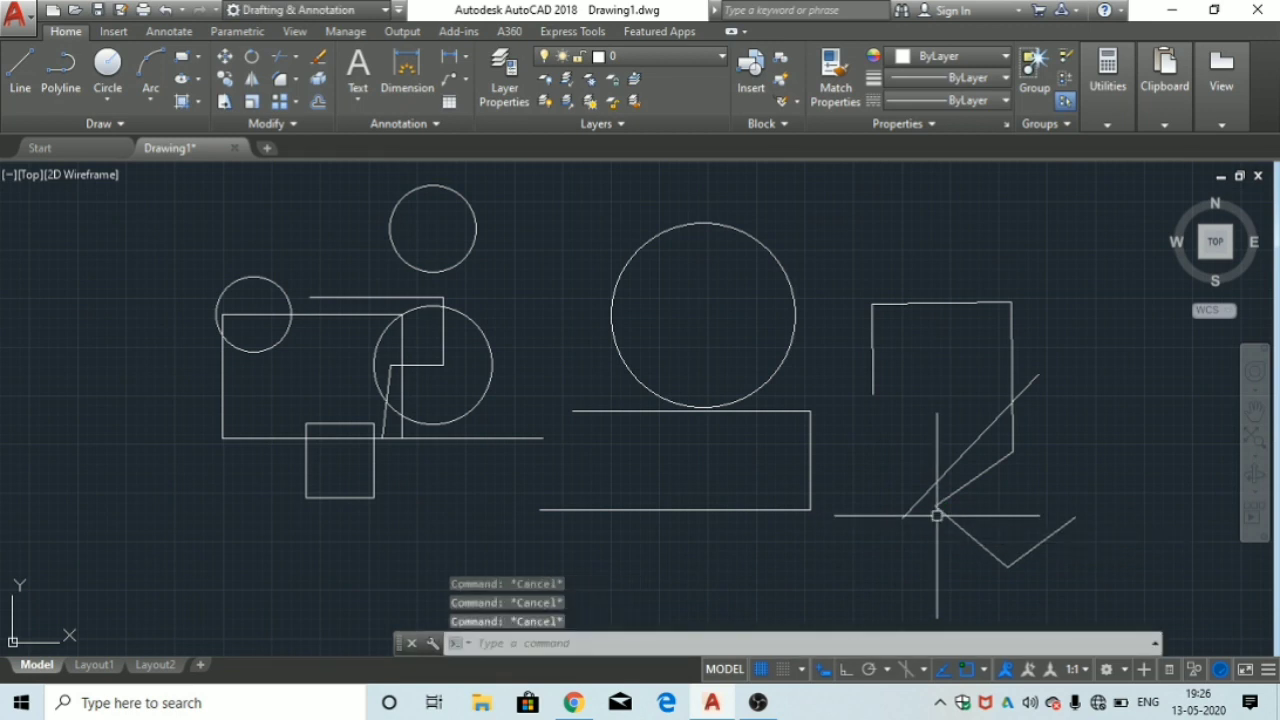